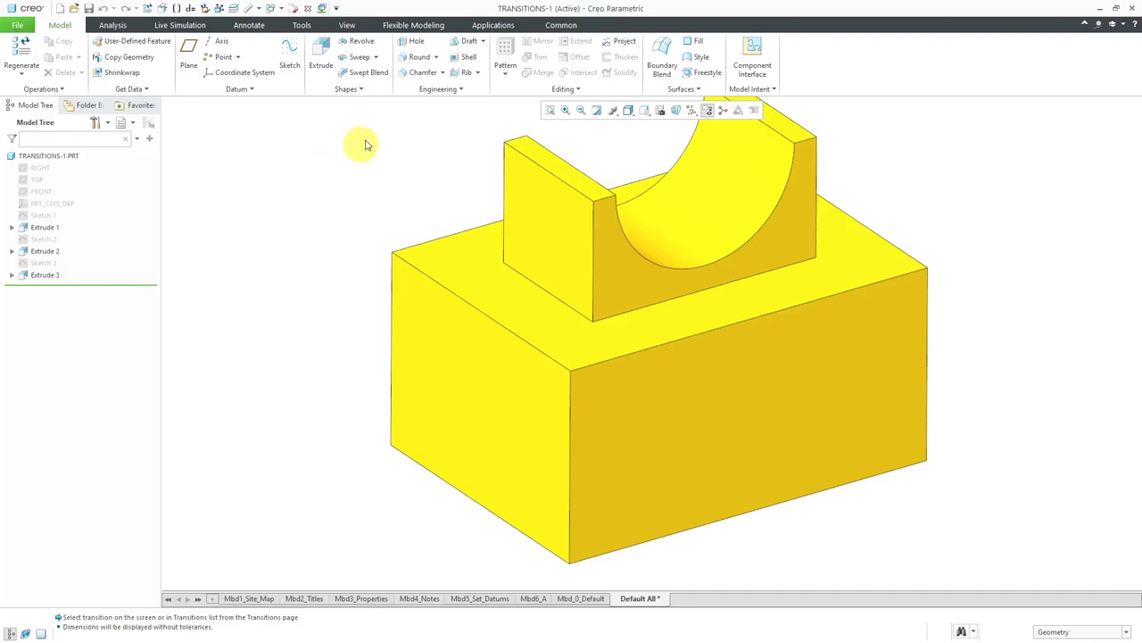
Start an edge chamfer on all four vertical edges of the base block, using D x D at 0.50.
{"action": "left_click", "coordinate": [419, 72]}
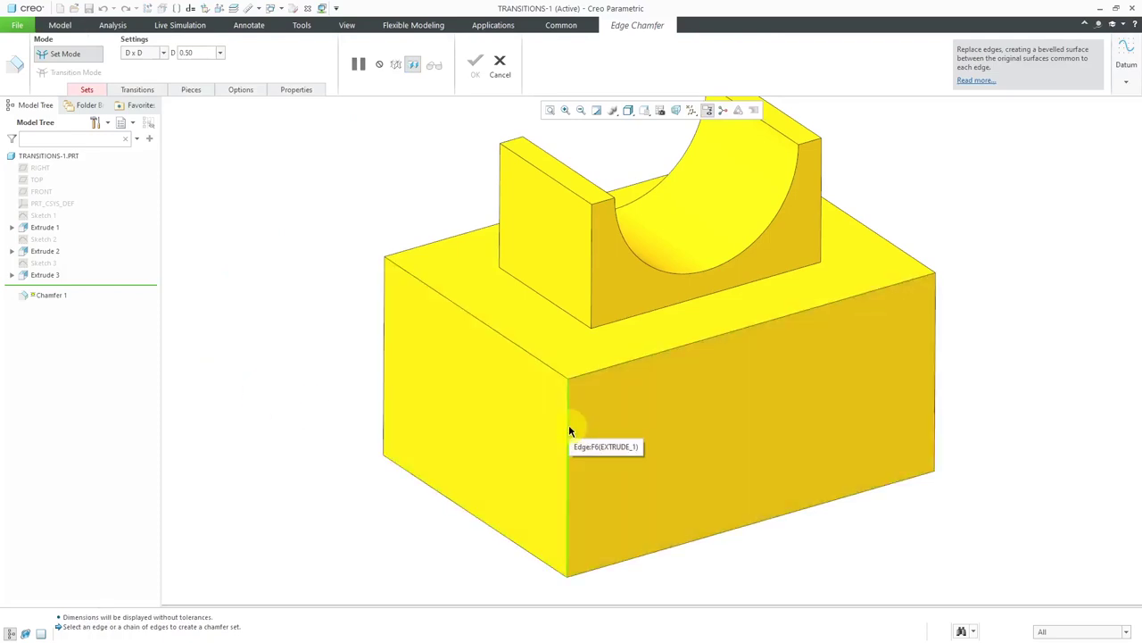
{"action": "right_click", "coordinate": [569, 431]}
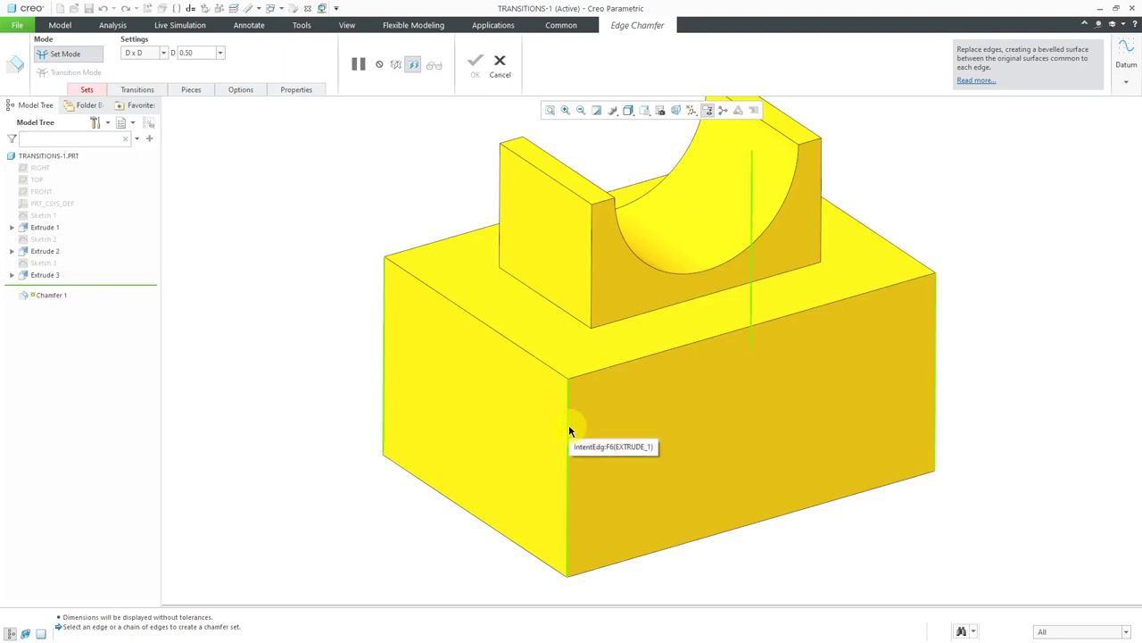
{"action": "left_click", "coordinate": [569, 430]}
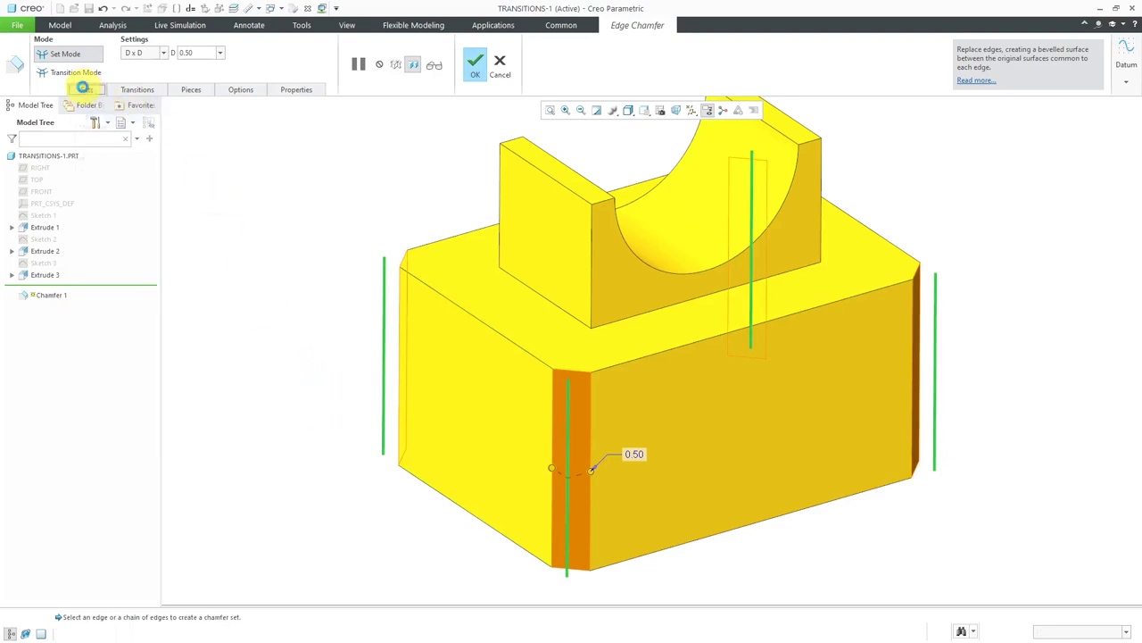
{"action": "left_click", "coordinate": [82, 88]}
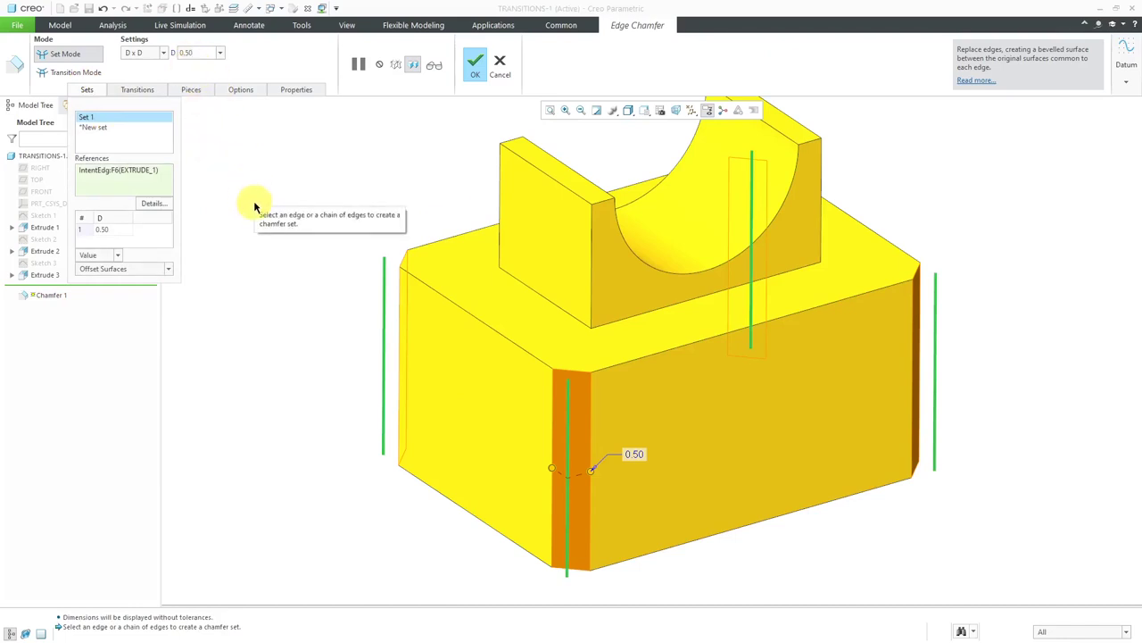
Add a second chamfer set on the four top perimeter edges of the base block and set its distance to 0.375.
{"action": "right_click", "coordinate": [488, 331]}
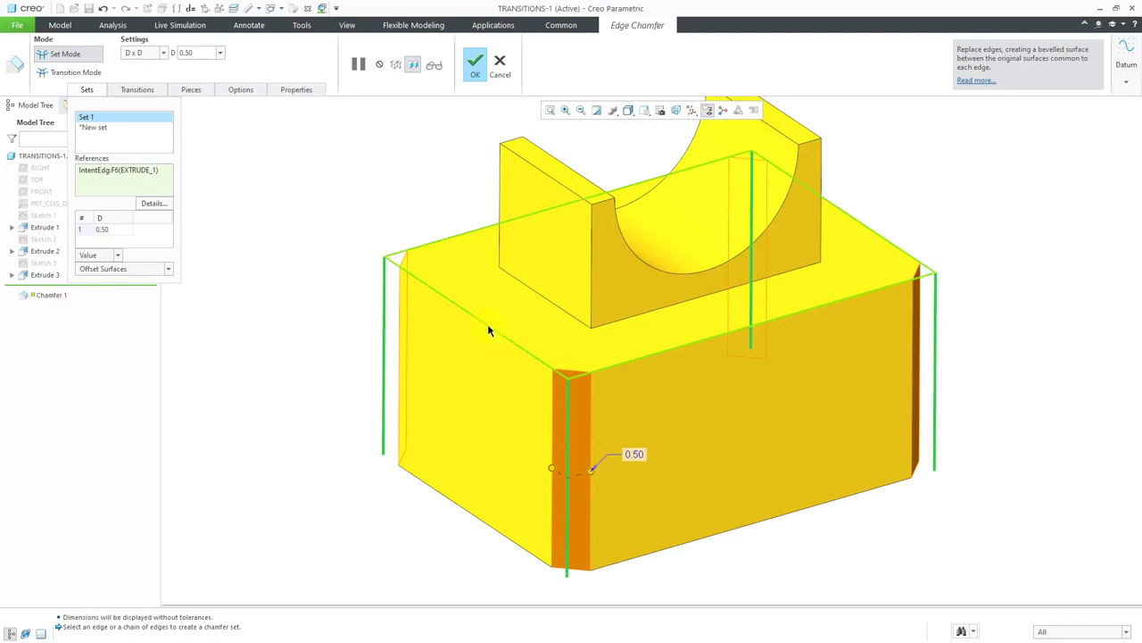
{"action": "left_click", "coordinate": [488, 331]}
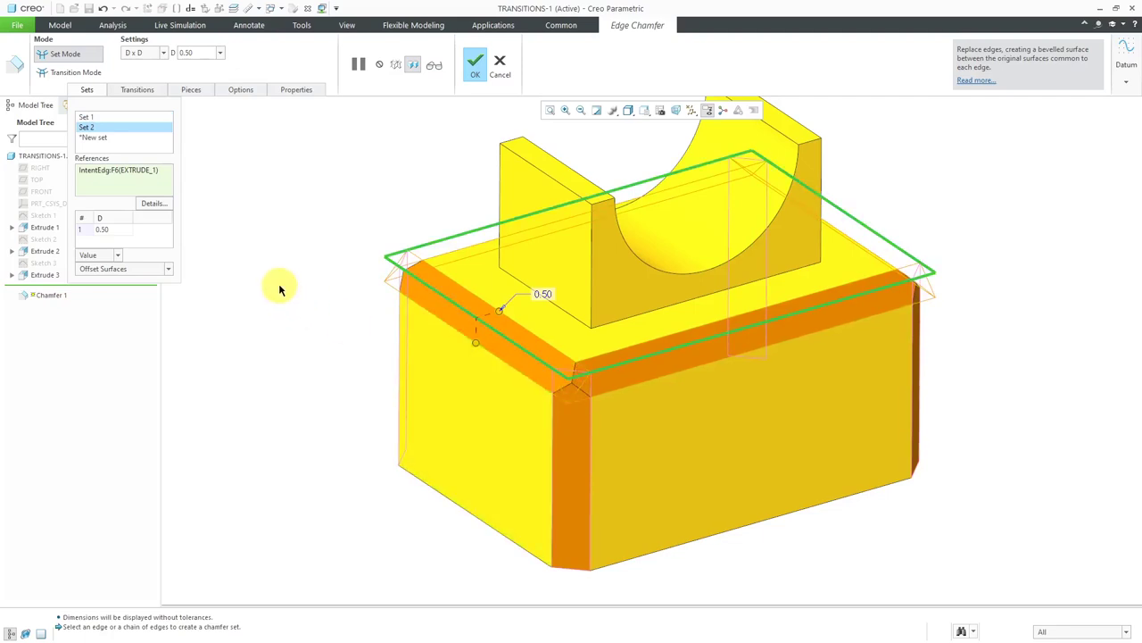
{"action": "double_click", "coordinate": [189, 52]}
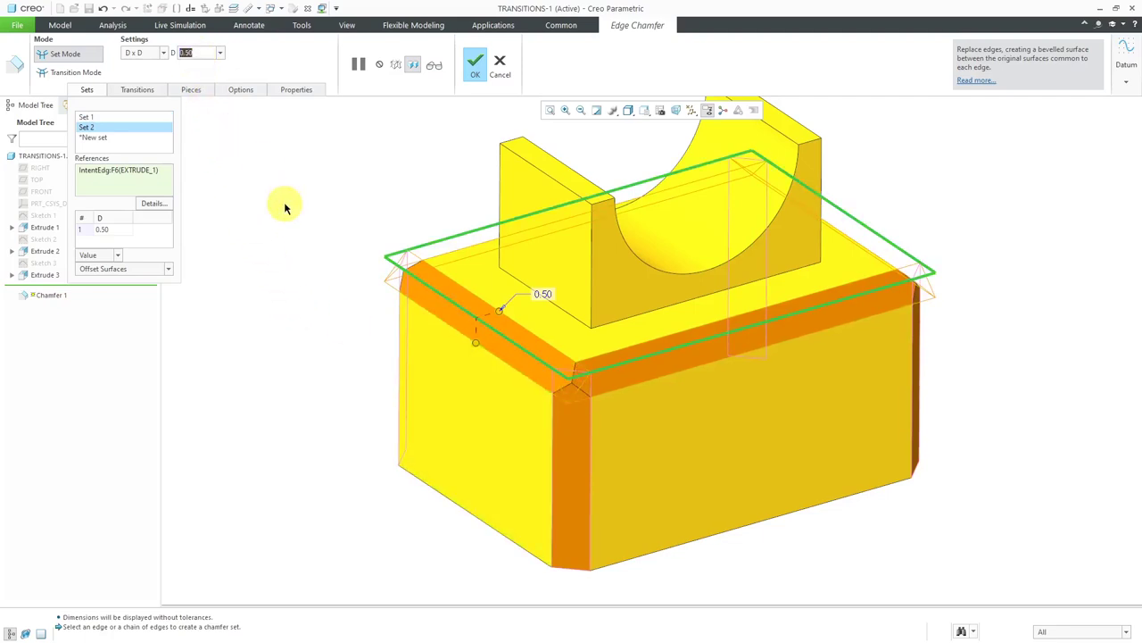
{"action": "key", "text": "BackSpace"}
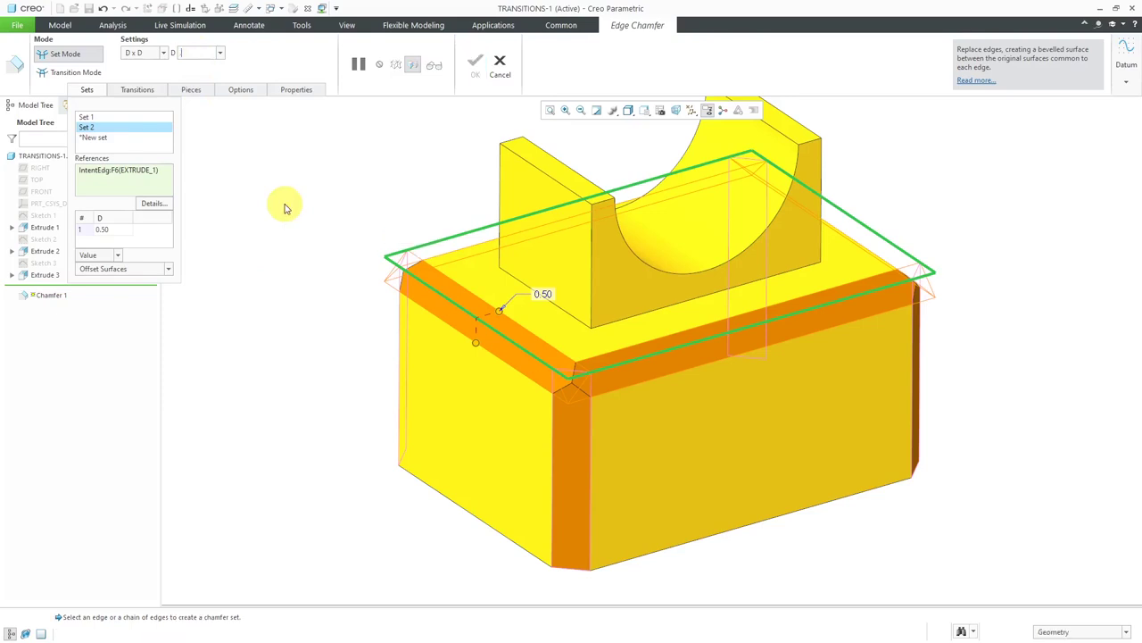
{"action": "type", "text": "0.375"}
{"action": "key", "text": "Return"}
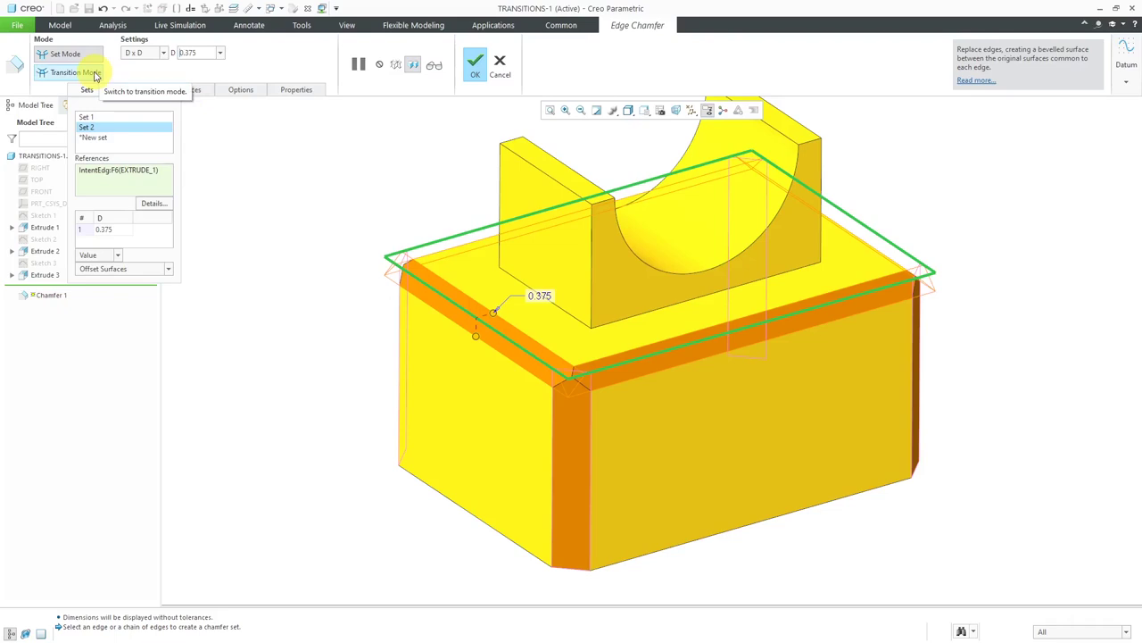
Switch to transition mode and set the transition at the base block's nearest top corner to Corner Plane.
{"action": "right_click", "coordinate": [288, 175]}
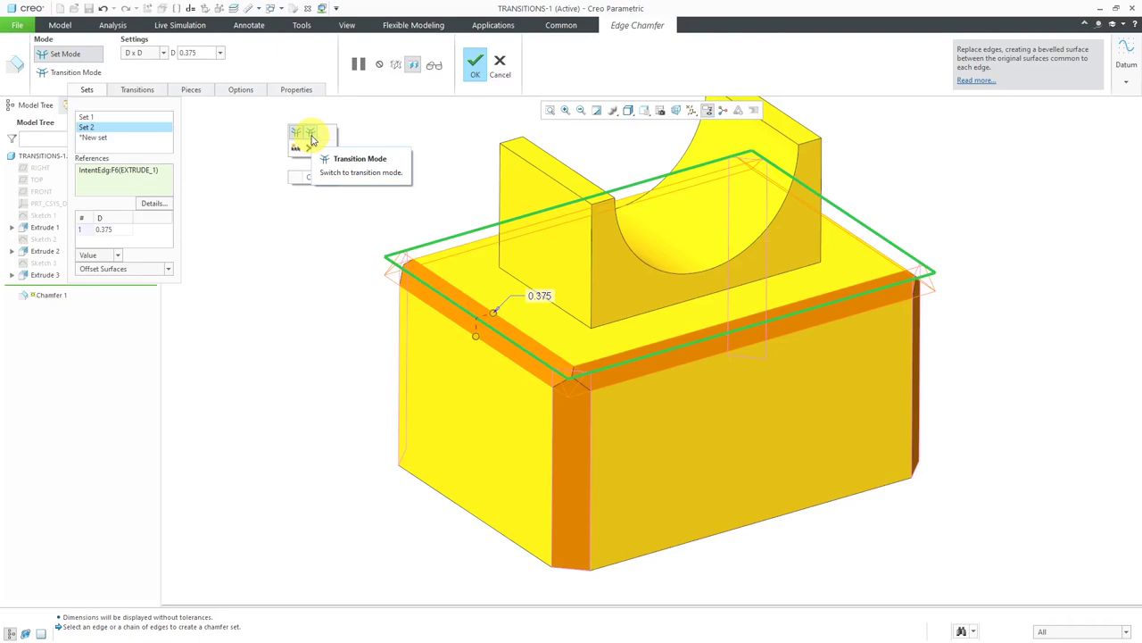
{"action": "left_click", "coordinate": [136, 90]}
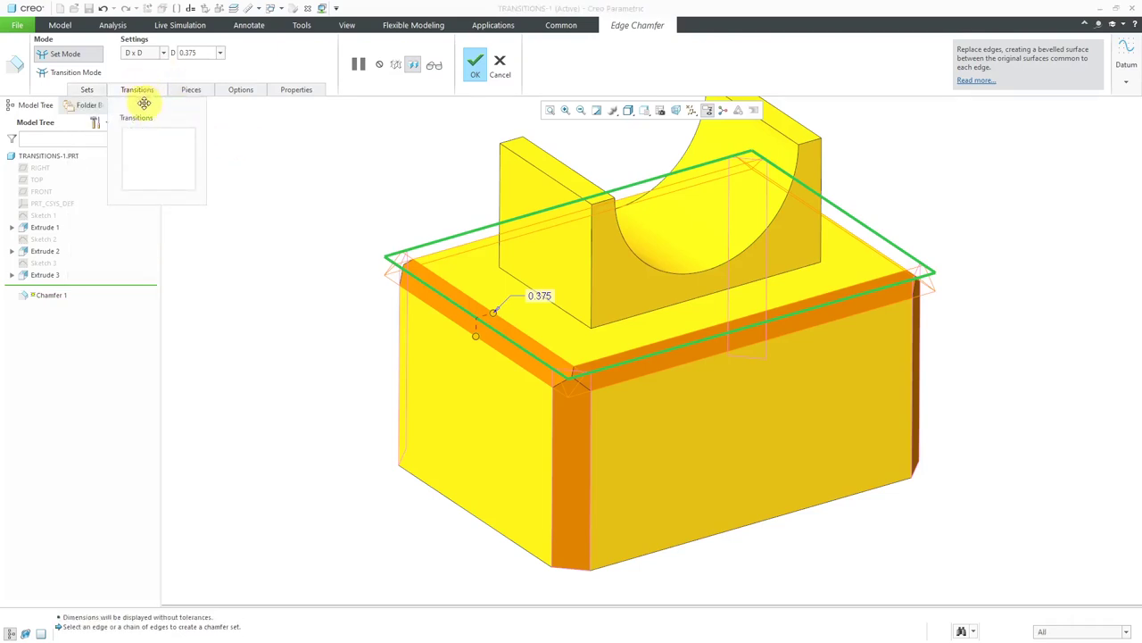
{"action": "left_click", "coordinate": [77, 72]}
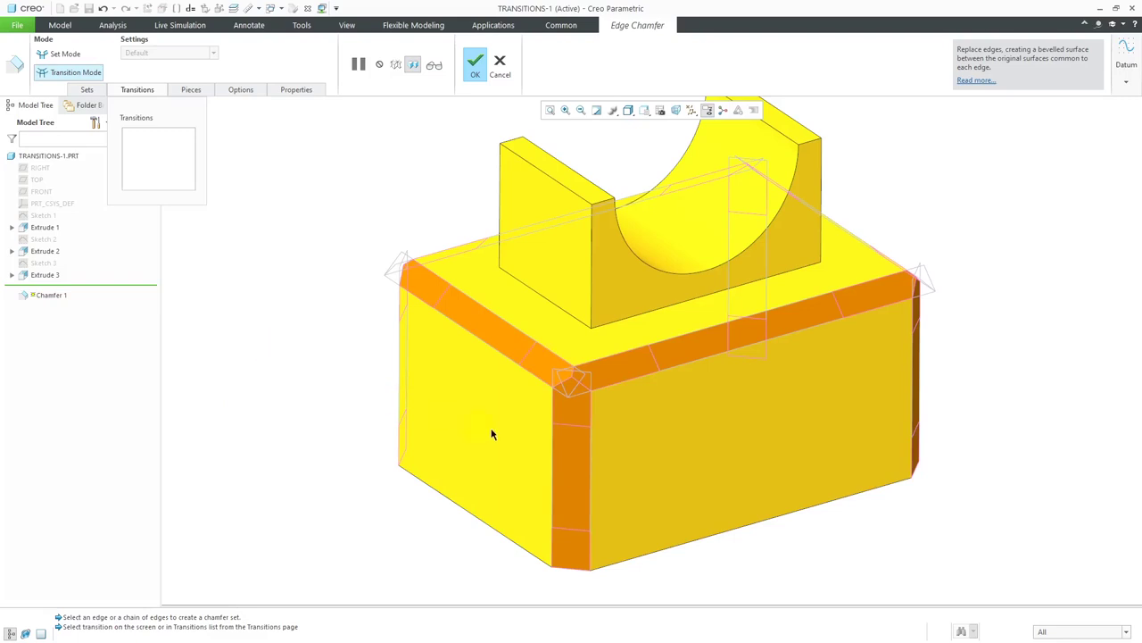
{"action": "left_click", "coordinate": [570, 403]}
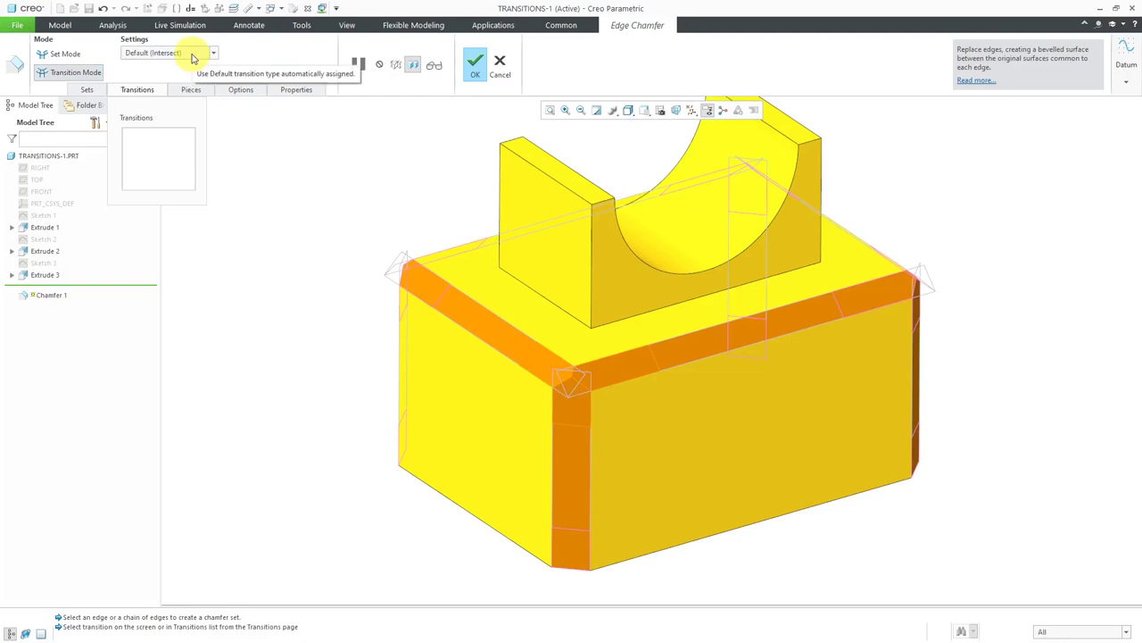
{"action": "left_click", "coordinate": [194, 58]}
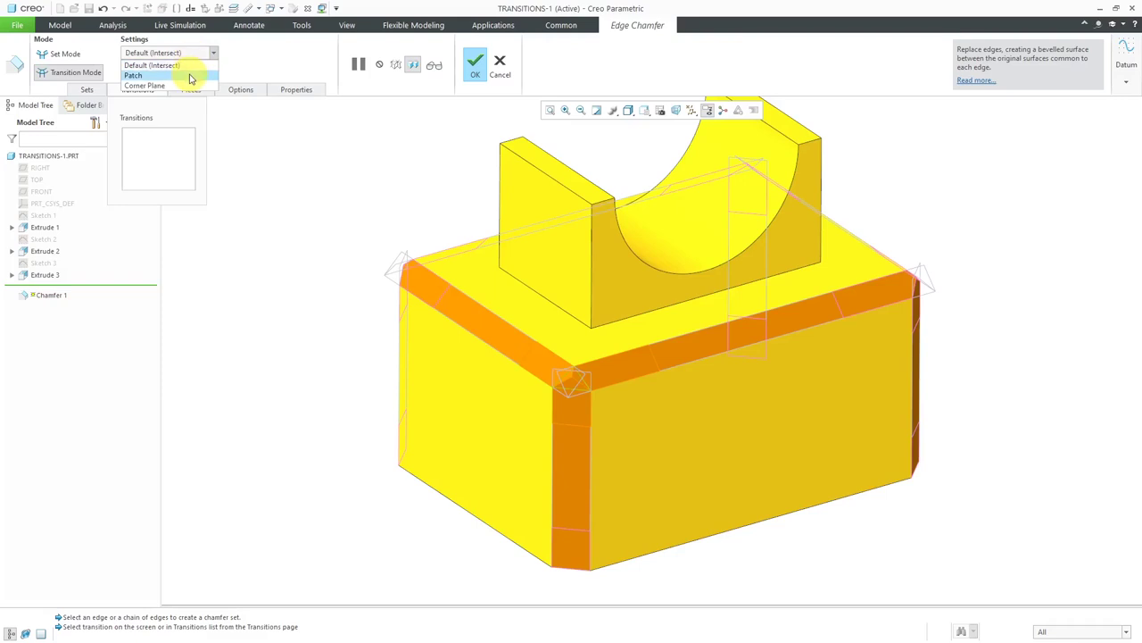
{"action": "left_click", "coordinate": [179, 86]}
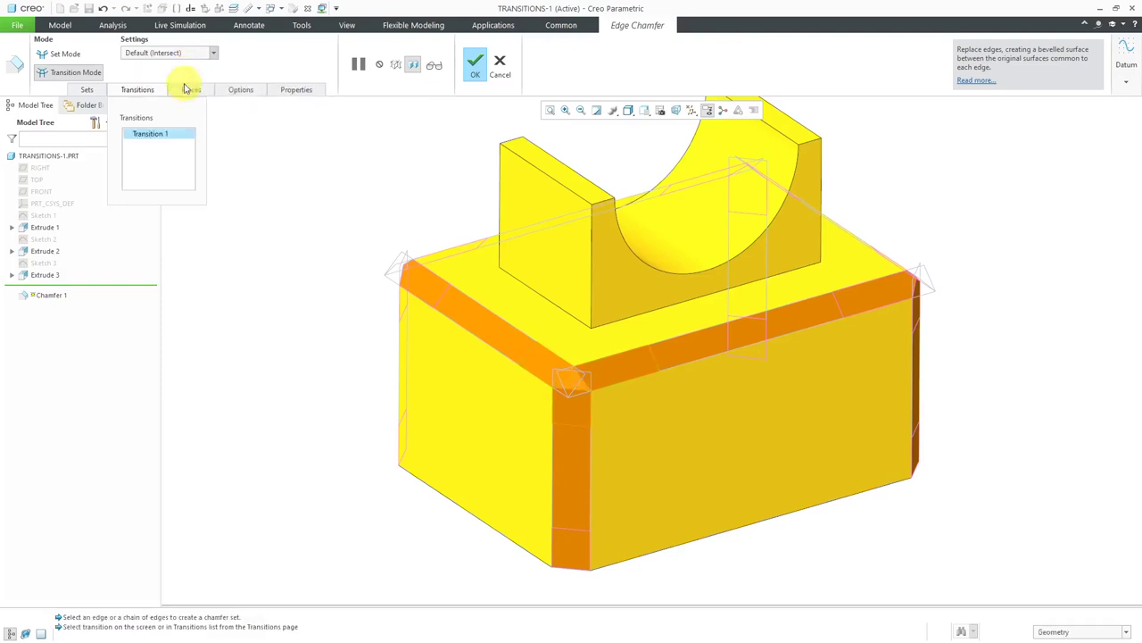
Set the transition at the adjacent top corner, at the other end of the front chamfered edge, to Patch.
{"action": "scroll", "coordinate": [577, 377], "scroll_direction": "up", "scroll_amount": 5}
{"action": "middle_click_drag", "start_coordinate": [543, 331], "coordinate": [506, 362]}
{"action": "scroll", "coordinate": [506, 361], "scroll_direction": "down", "scroll_amount": 5}
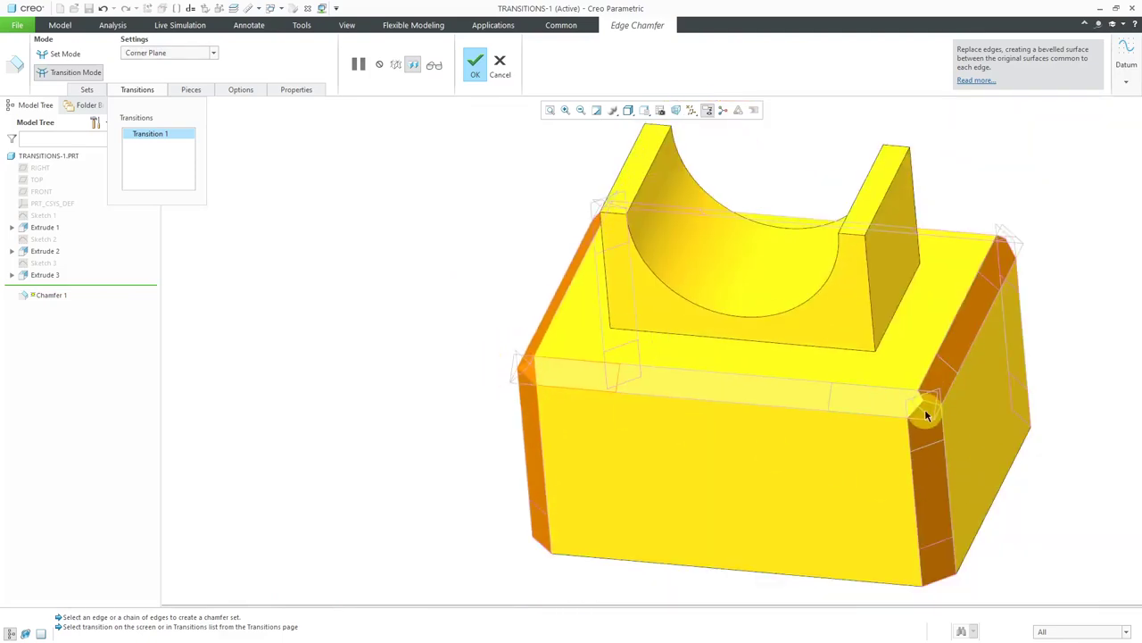
{"action": "left_click", "coordinate": [959, 452]}
{"action": "left_click", "coordinate": [937, 430]}
{"action": "scroll", "coordinate": [928, 427], "scroll_direction": "up", "scroll_amount": 3}
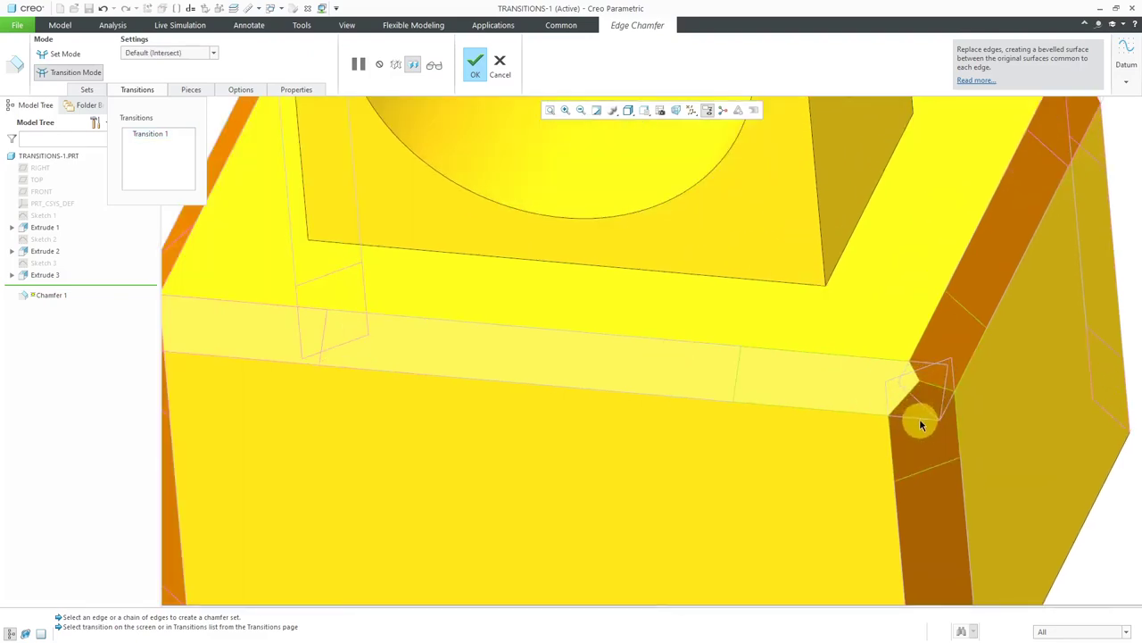
{"action": "left_click", "coordinate": [925, 449]}
{"action": "scroll", "coordinate": [925, 442], "scroll_direction": "down", "scroll_amount": 3}
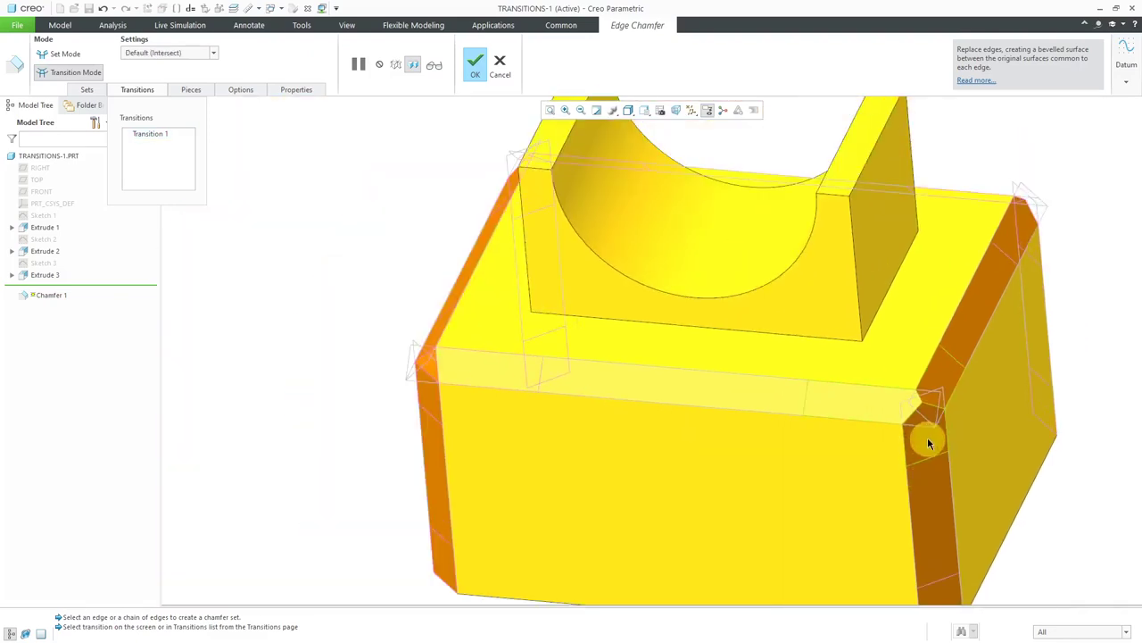
{"action": "right_click", "coordinate": [928, 437]}
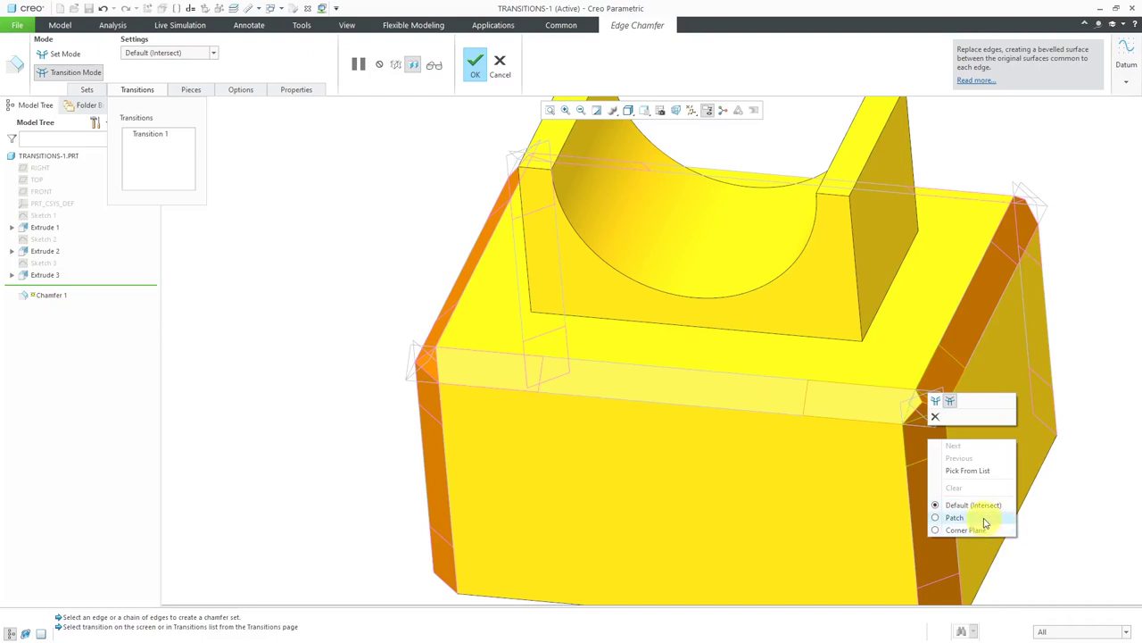
{"action": "left_click", "coordinate": [985, 520]}
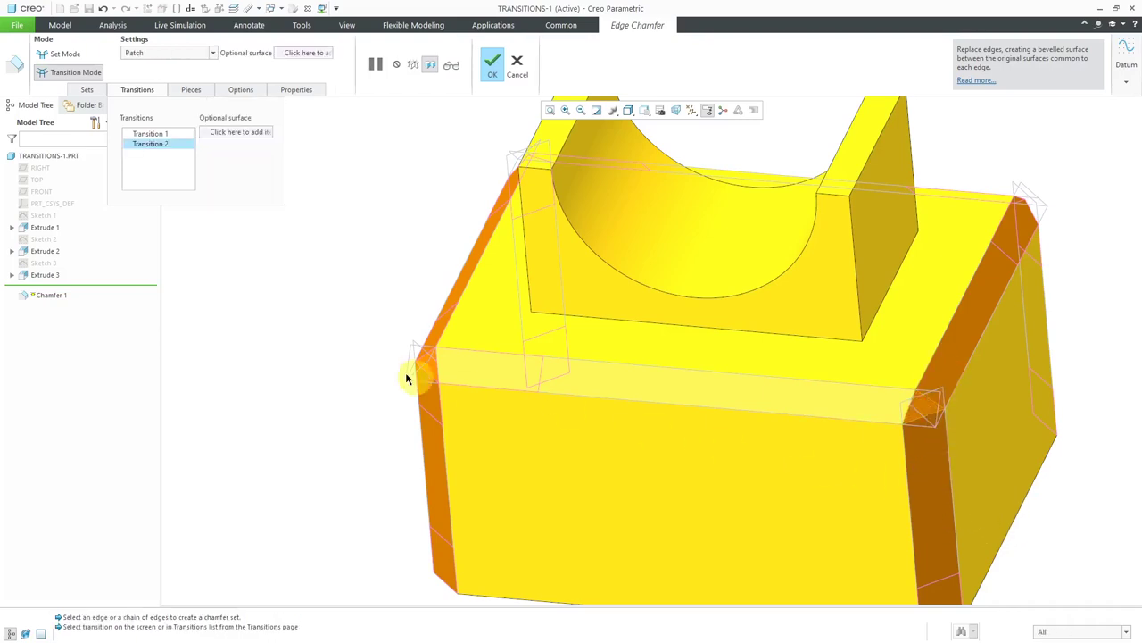
Try the base block's front side face as the optional surface for the patch transition.
{"action": "scroll", "coordinate": [490, 394], "scroll_direction": "up", "scroll_amount": 1}
{"action": "scroll", "coordinate": [470, 396], "scroll_direction": "up", "scroll_amount": 1}
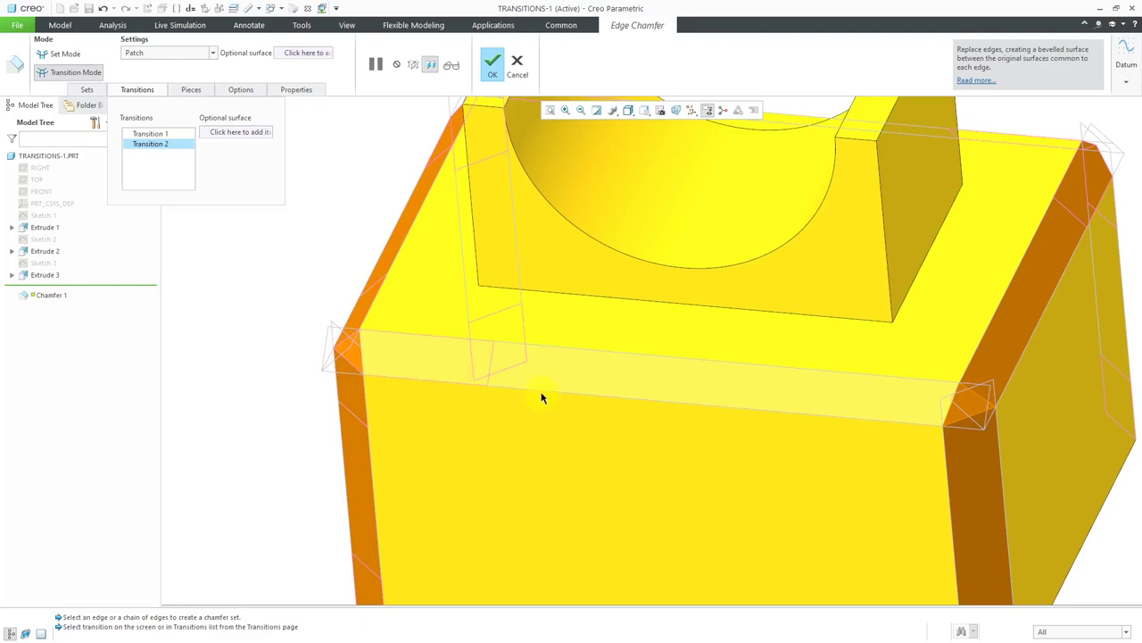
{"action": "left_click", "coordinate": [301, 56]}
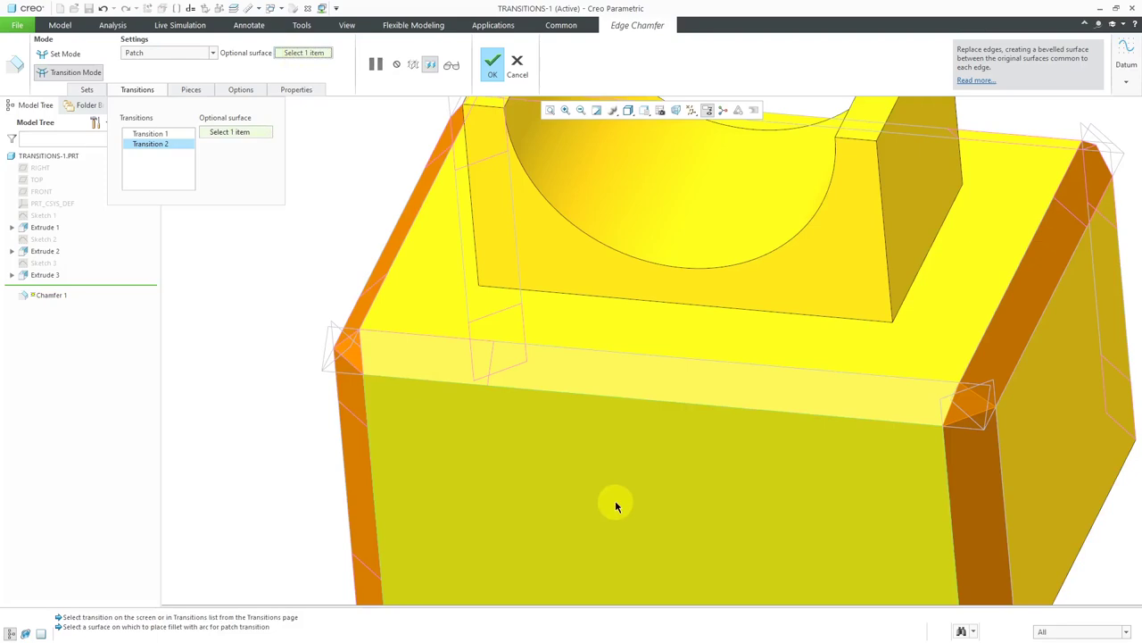
{"action": "left_click", "coordinate": [916, 499]}
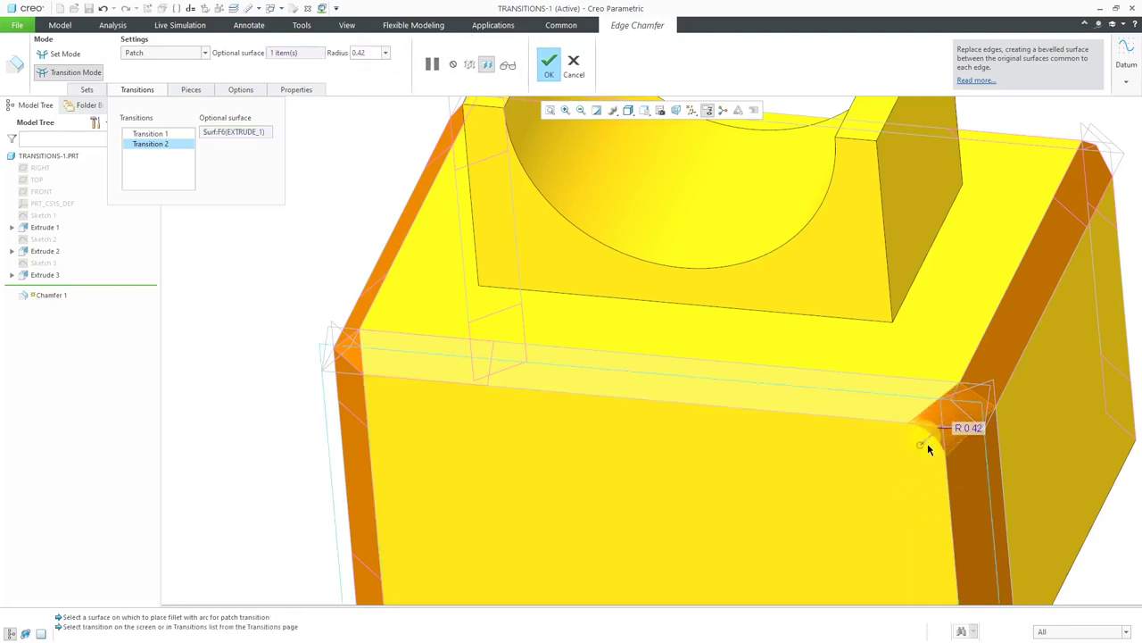
{"action": "left_click", "coordinate": [958, 463]}
{"action": "left_click", "coordinate": [902, 501]}
Switch the patch transition's optional surface to the base block's top face and set its radius to 0.6.
{"action": "left_click", "coordinate": [253, 135]}
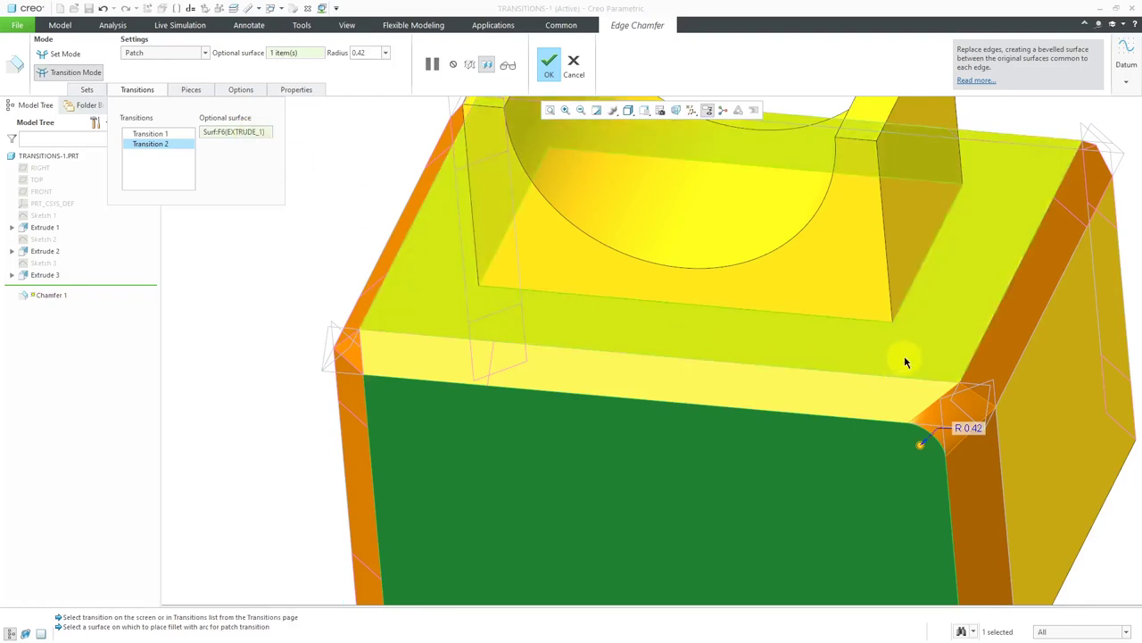
{"action": "left_click", "coordinate": [904, 359]}
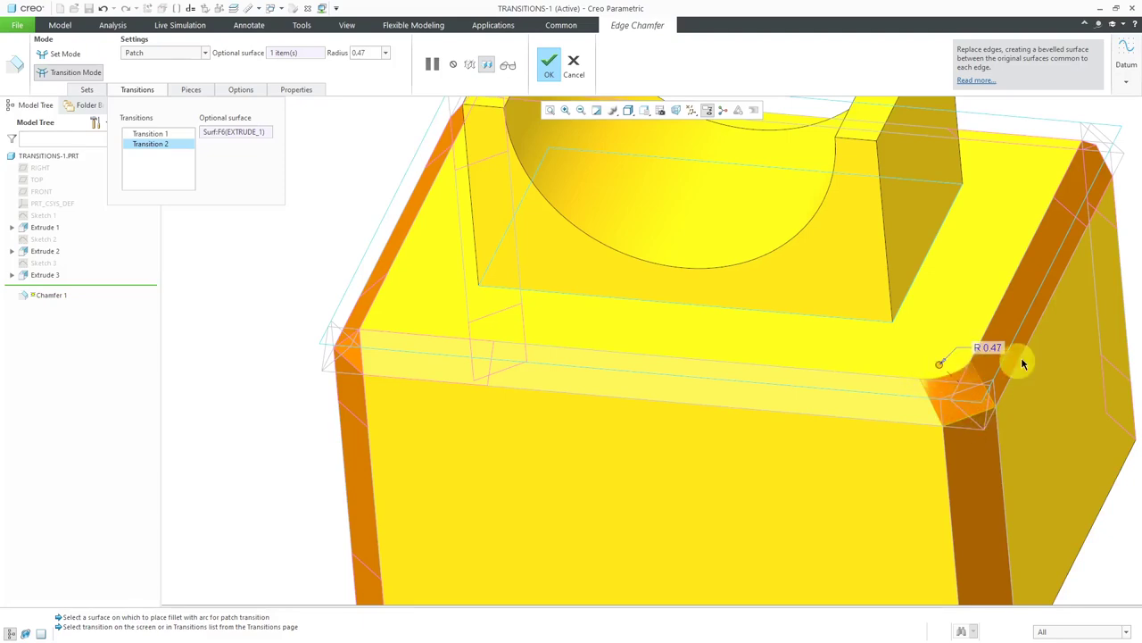
{"action": "scroll", "coordinate": [1024, 363], "scroll_direction": "down", "scroll_amount": 2}
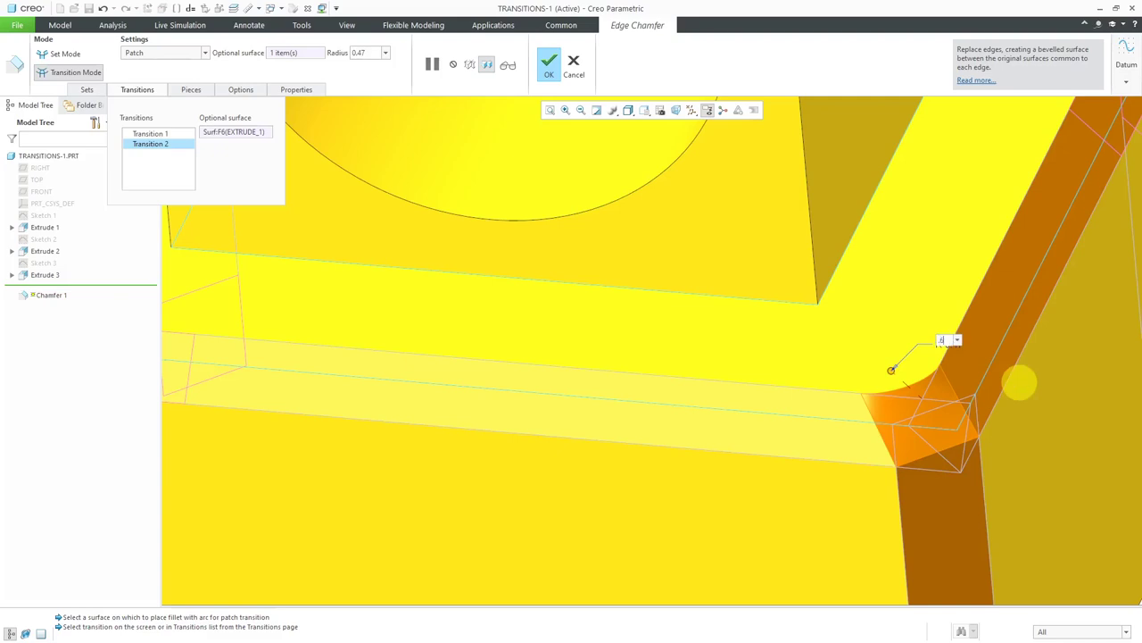
{"action": "left_click", "coordinate": [1021, 382]}
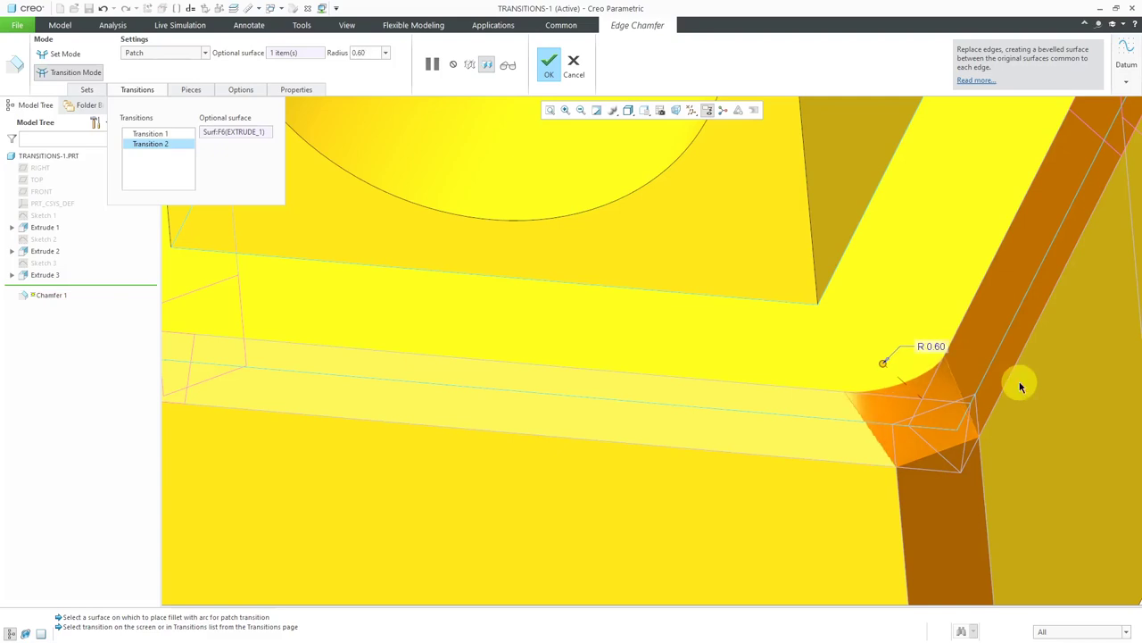
Change the patch transition's radius to 0.3 and complete the chamfer feature.
{"action": "type", "text": ".3"}
{"action": "left_click", "coordinate": [977, 302]}
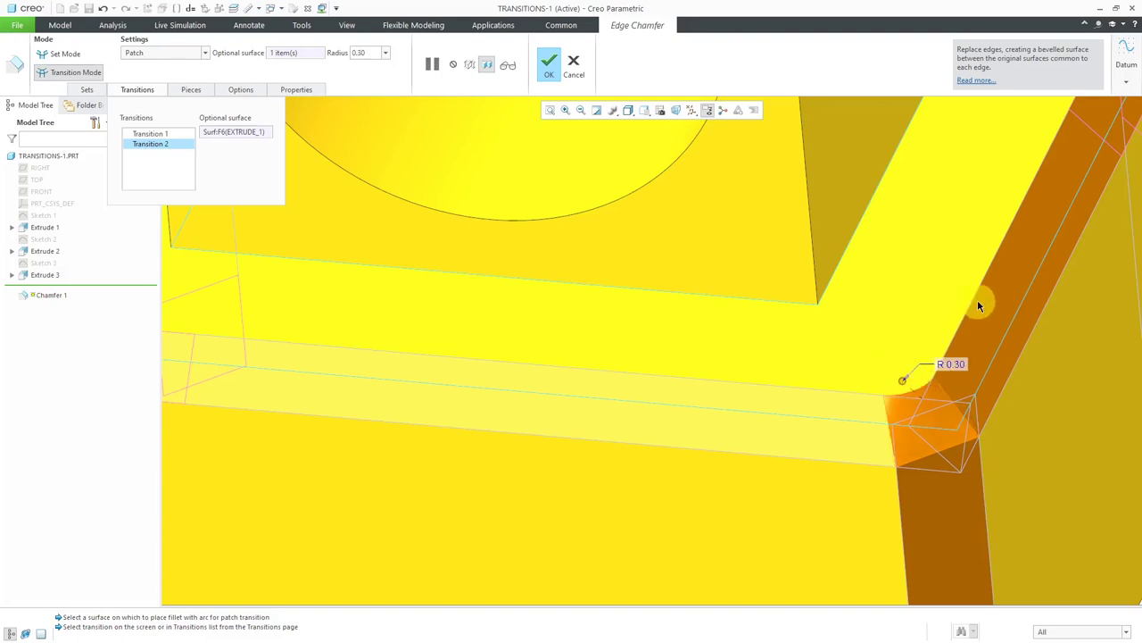
{"action": "scroll", "coordinate": [874, 392], "scroll_direction": "down", "scroll_amount": 3}
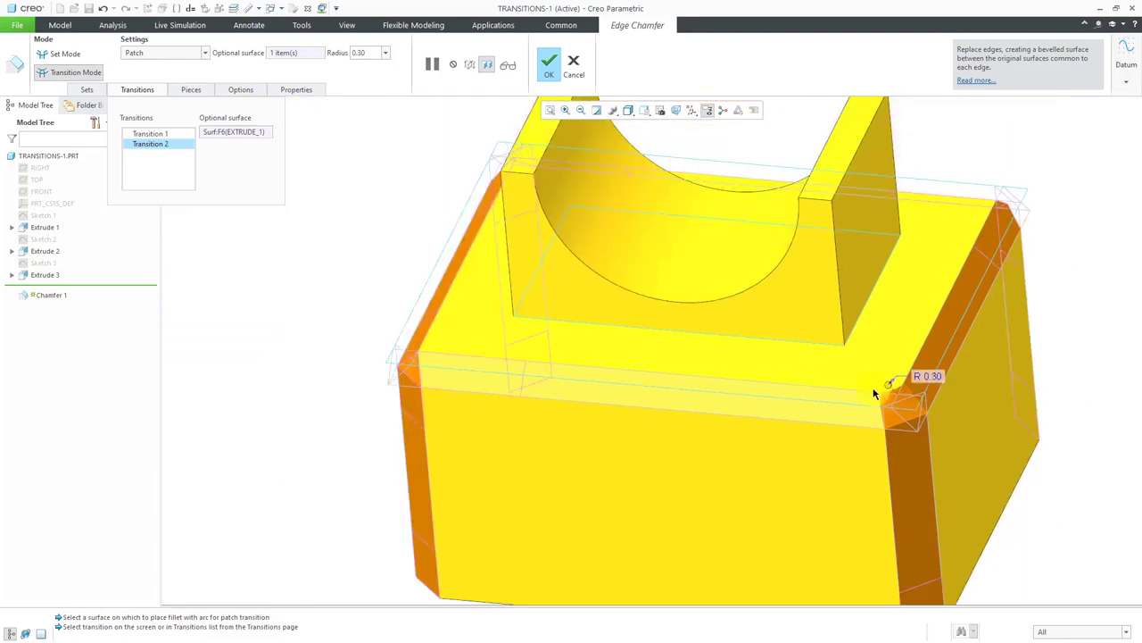
{"action": "left_click", "coordinate": [549, 64]}
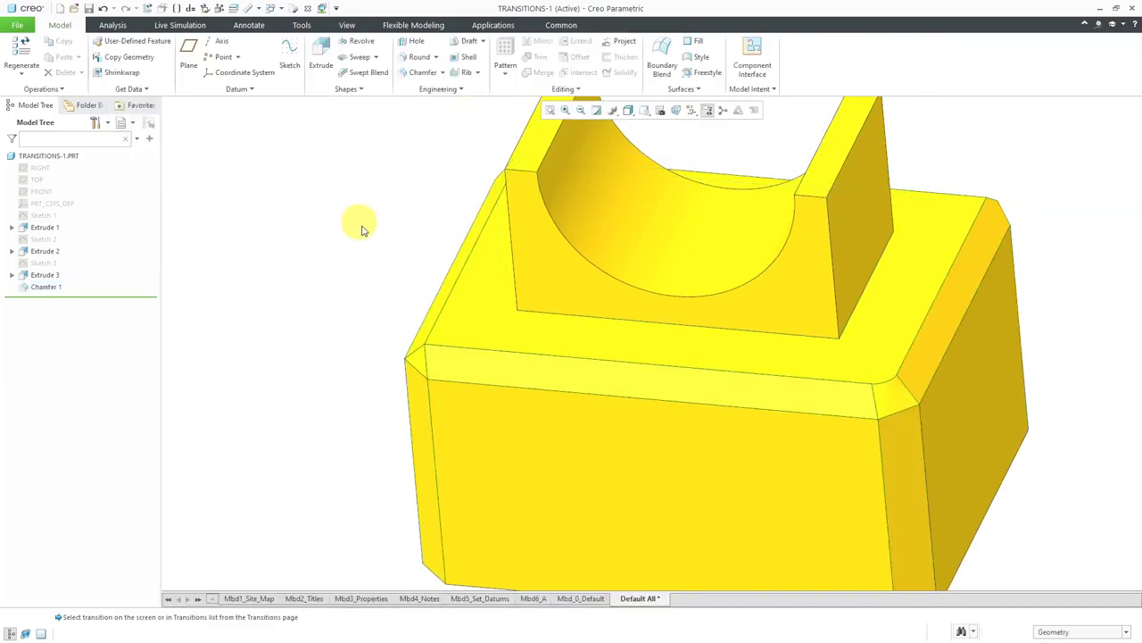
Start a D x D edge chamfer of 0.38 on three connected edges where the upper block meets the base block's top face.
{"action": "middle_click_drag", "start_coordinate": [515, 297], "coordinate": [600, 299]}
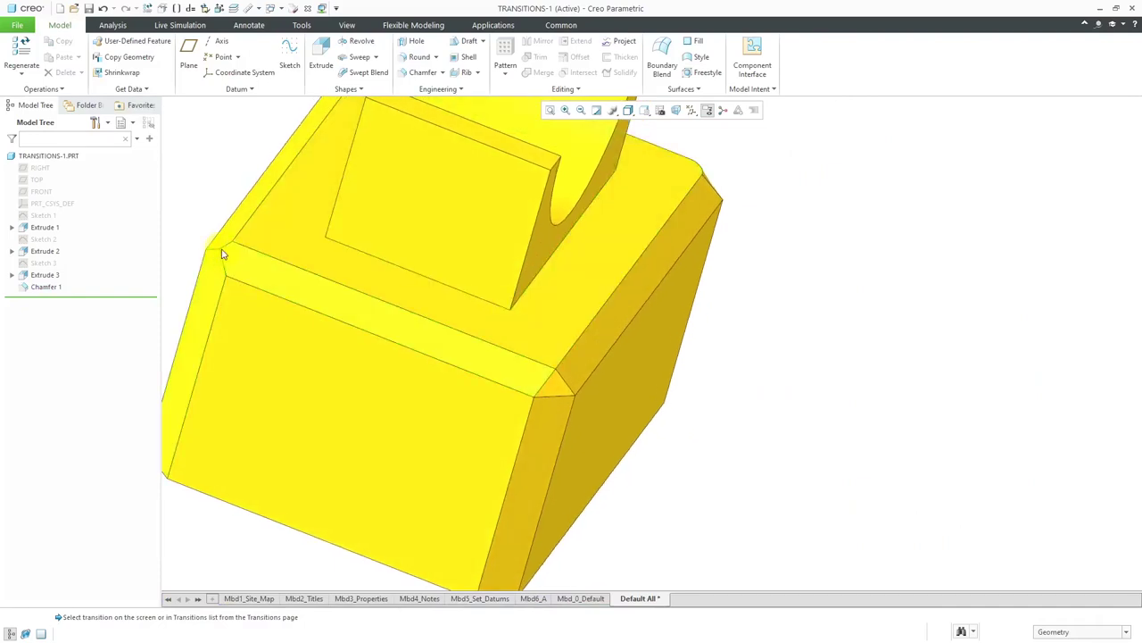
{"action": "middle_click_drag", "start_coordinate": [377, 323], "coordinate": [459, 375]}
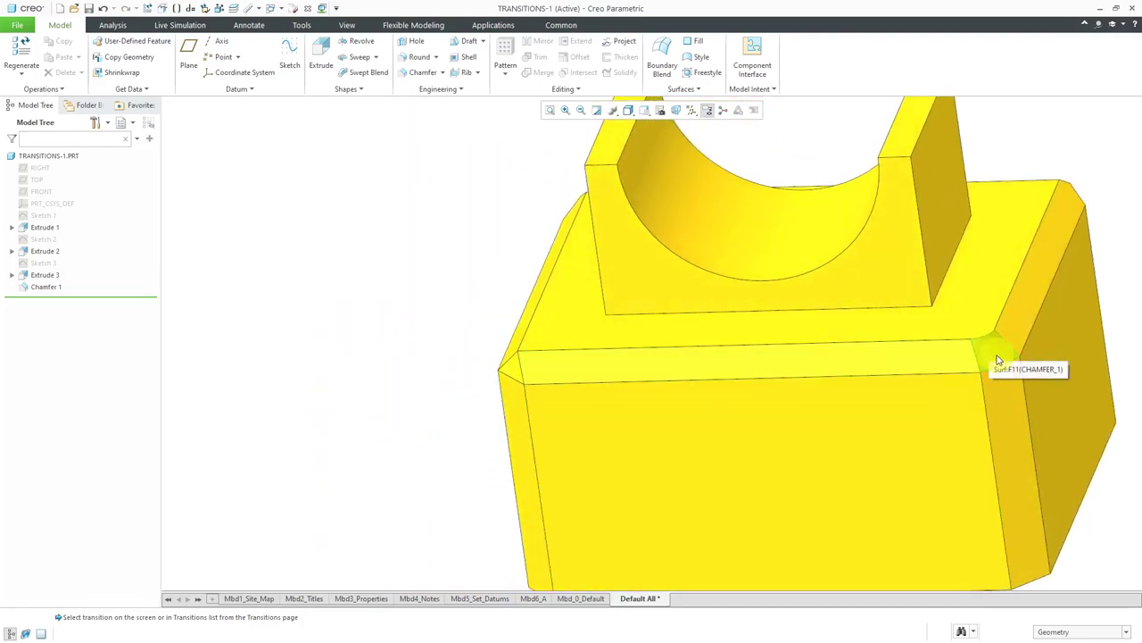
{"action": "middle_click_drag", "start_coordinate": [999, 360], "coordinate": [1041, 357]}
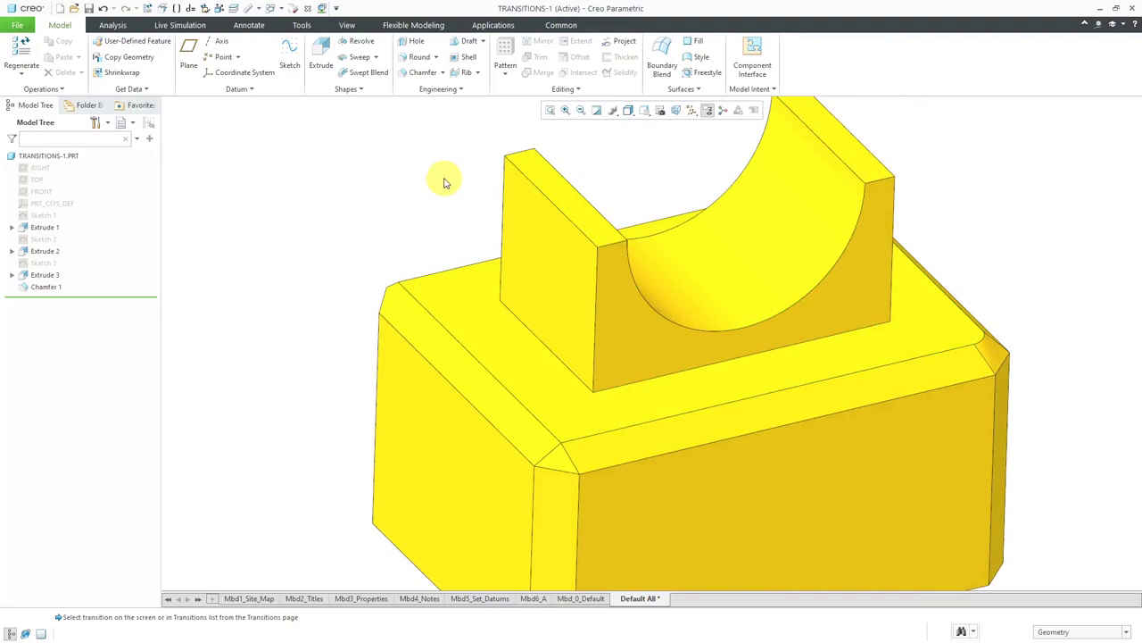
{"action": "left_click", "coordinate": [764, 359]}
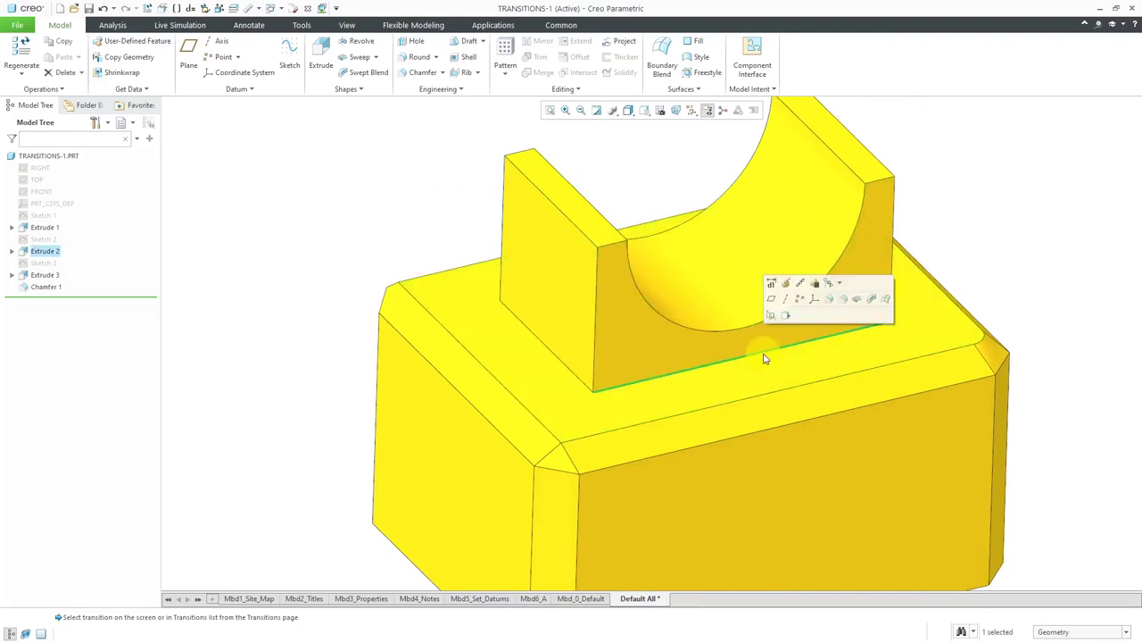
{"action": "left_click", "coordinate": [841, 302]}
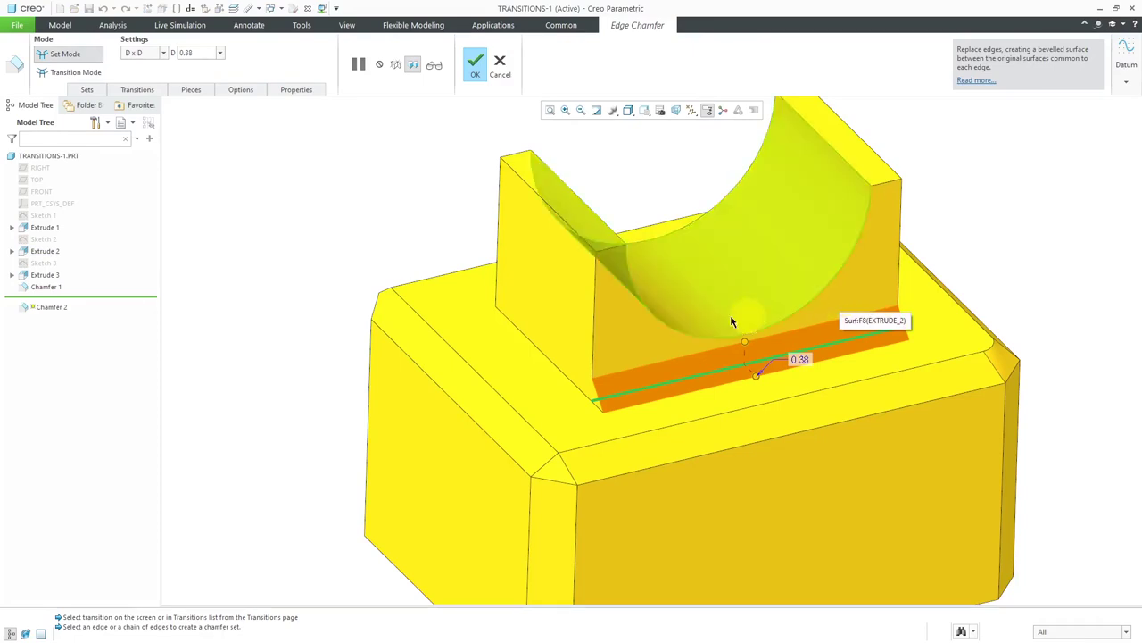
{"action": "left_click", "coordinate": [568, 368], "text": "ctrl"}
{"action": "middle_click_drag", "start_coordinate": [568, 368], "coordinate": [487, 357]}
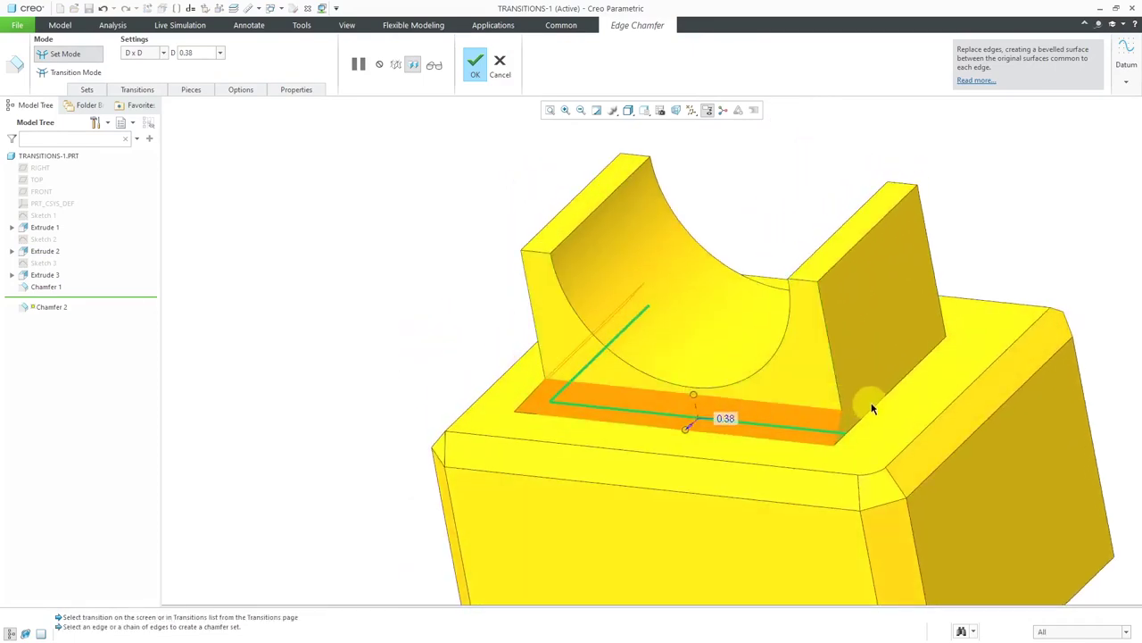
{"action": "left_click", "coordinate": [868, 402], "text": "ctrl"}
{"action": "middle_click_drag", "start_coordinate": [868, 402], "coordinate": [711, 370]}
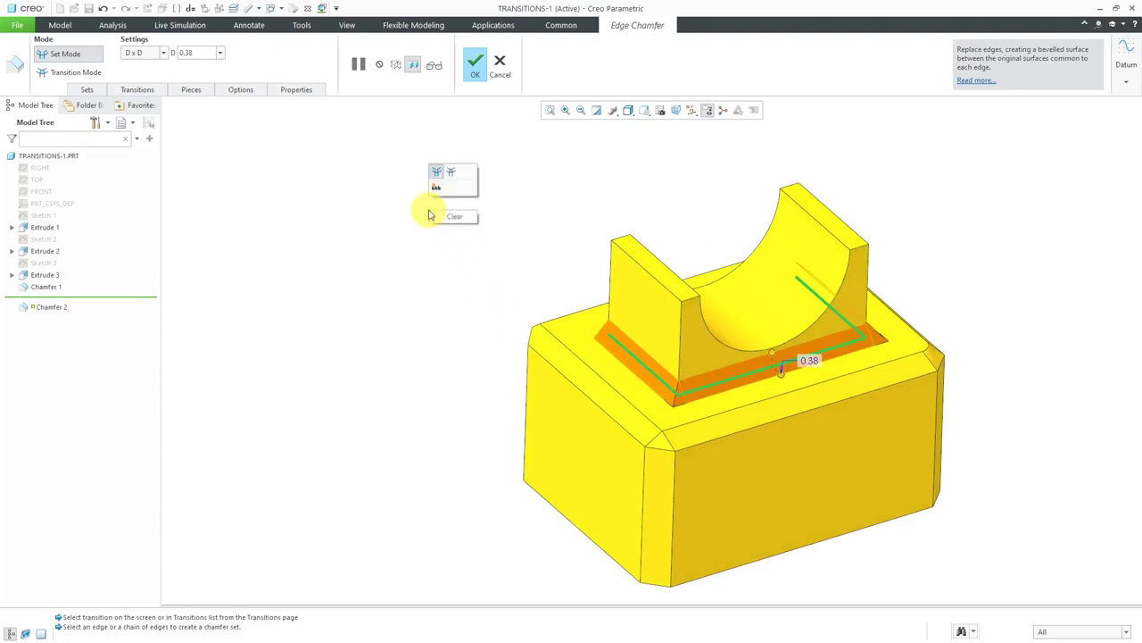
Set the transition at the upper block's bottom corner between the flat side and the curved-cutout face to Blend and complete the chamfer.
{"action": "left_click", "coordinate": [454, 172]}
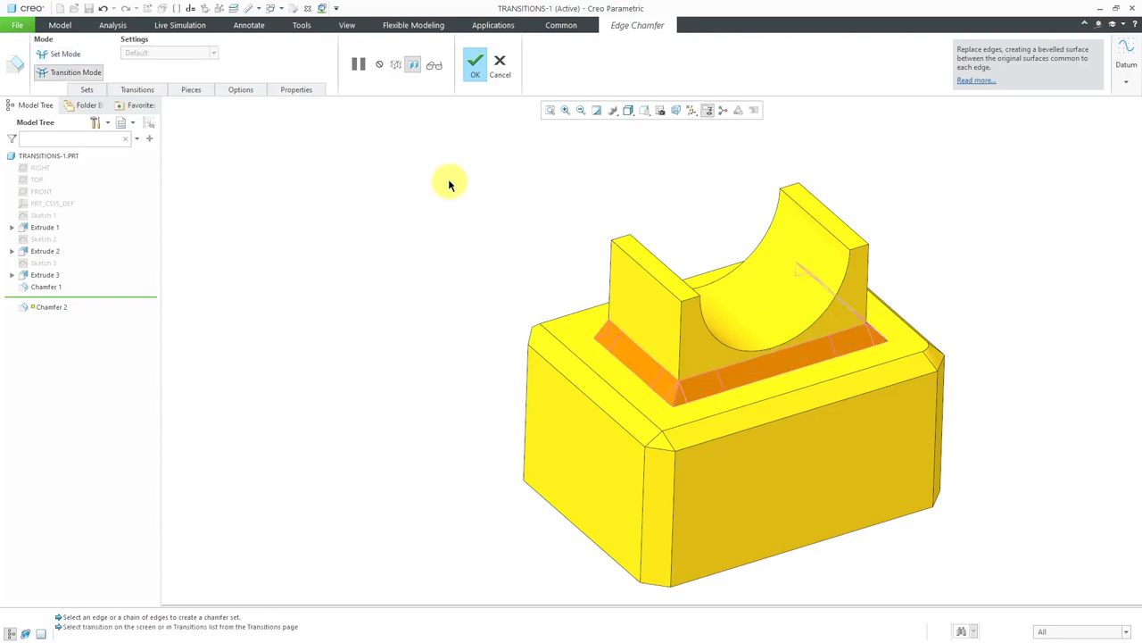
{"action": "scroll", "coordinate": [763, 427], "scroll_direction": "down", "scroll_amount": 4}
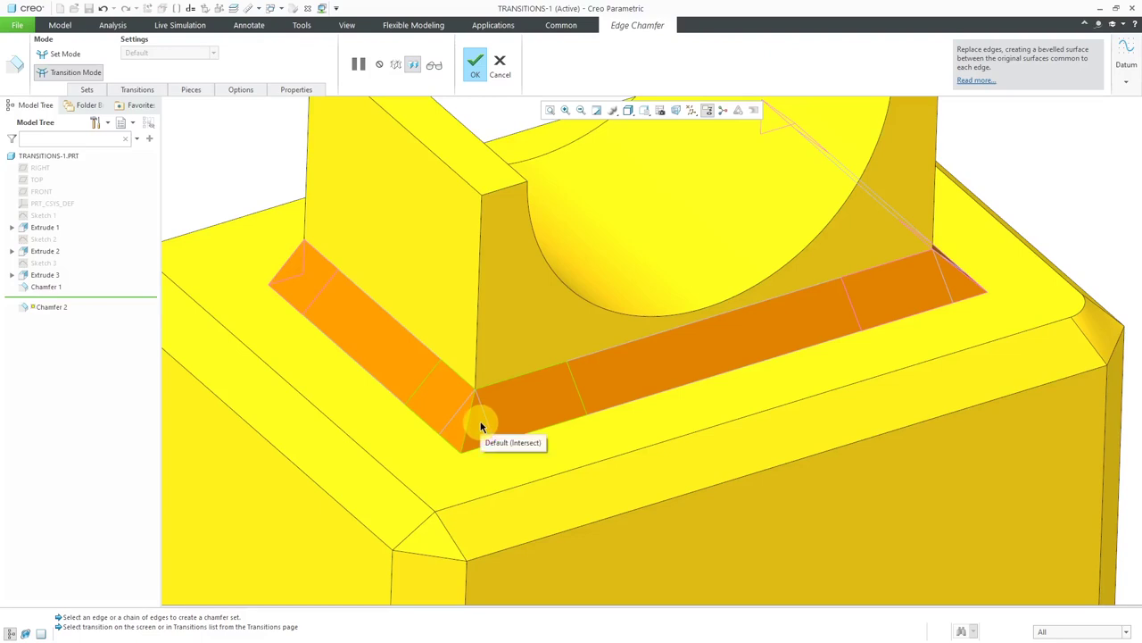
{"action": "left_click", "coordinate": [480, 426]}
{"action": "right_click", "coordinate": [480, 425]}
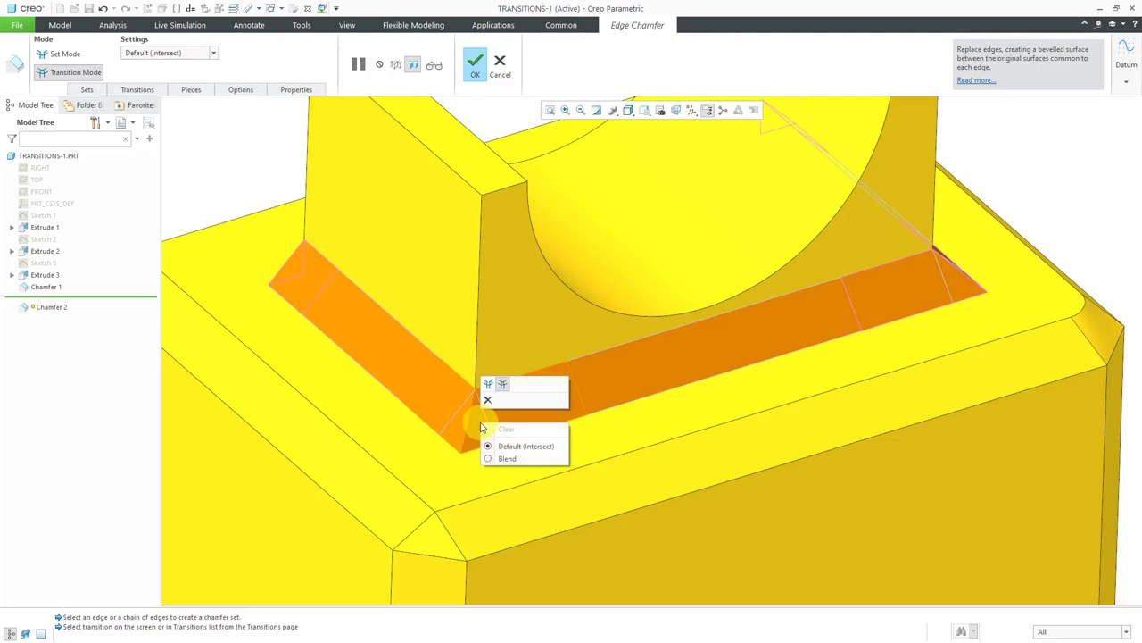
{"action": "left_click", "coordinate": [516, 463]}
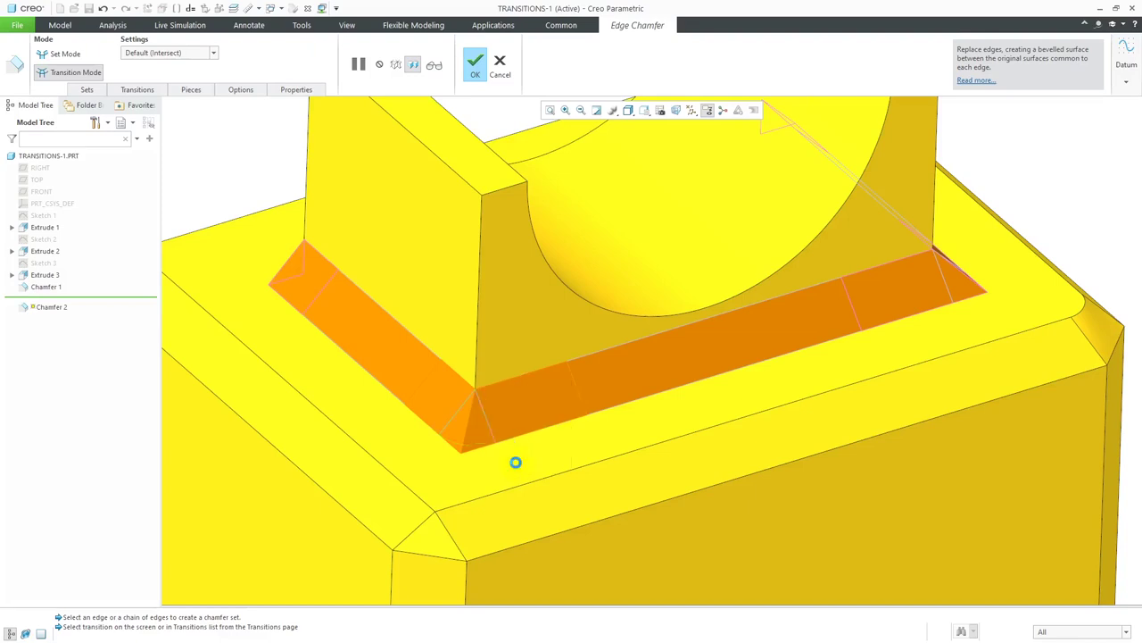
{"action": "middle_click_drag", "start_coordinate": [511, 447], "coordinate": [500, 423]}
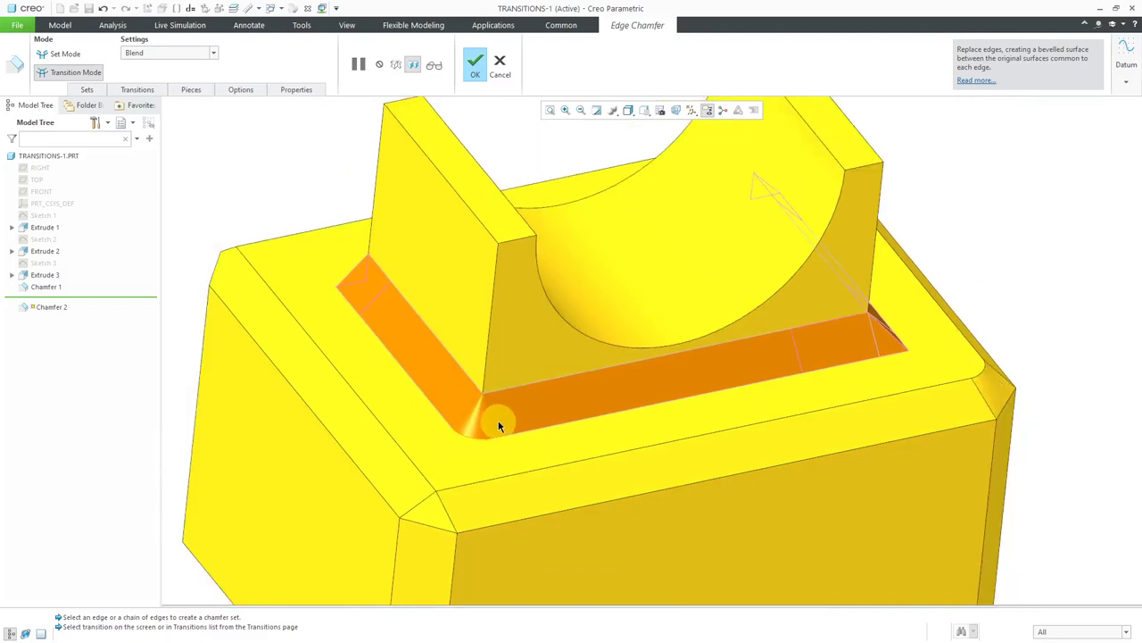
{"action": "middle_click", "coordinate": [316, 163]}
{"action": "mouse_move", "coordinate": [316, 163]}
{"action": "middle_mouse_down"}
{"action": "mouse_move", "coordinate": [306, 145]}
{"action": "mouse_move", "coordinate": [273, 143]}
{"action": "mouse_move", "coordinate": [295, 155]}
{"action": "middle_mouse_up"}
{"action": "left_click", "coordinate": [644, 192]}
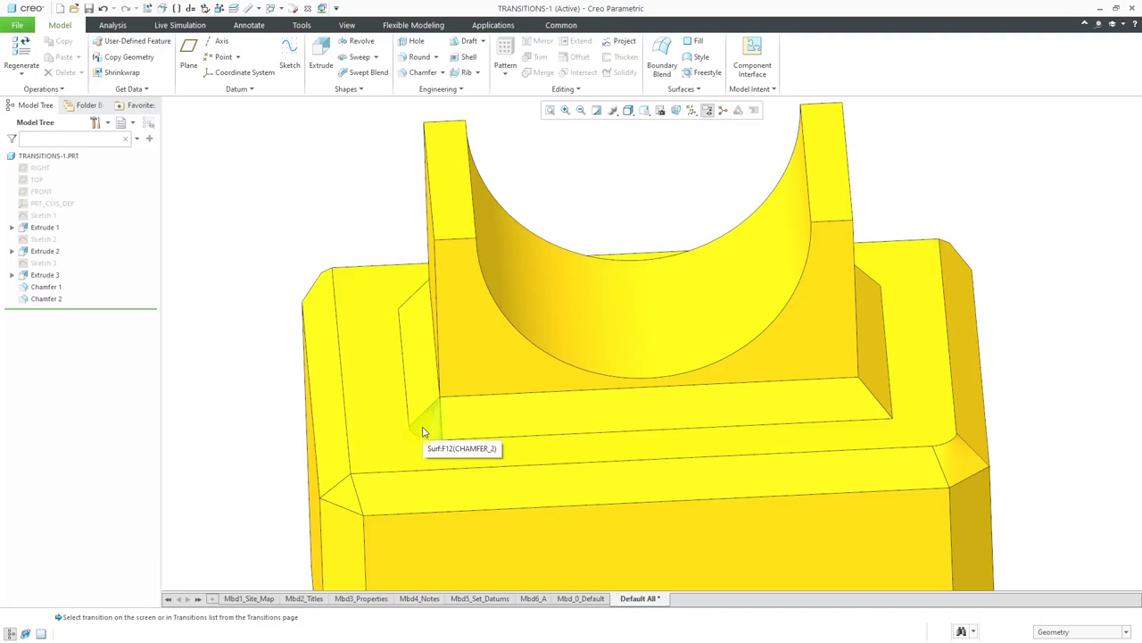
{"action": "mouse_move", "coordinate": [425, 280]}
{"action": "middle_mouse_down"}
{"action": "mouse_move", "coordinate": [420, 294]}
{"action": "mouse_move", "coordinate": [461, 282]}
{"action": "middle_mouse_up"}
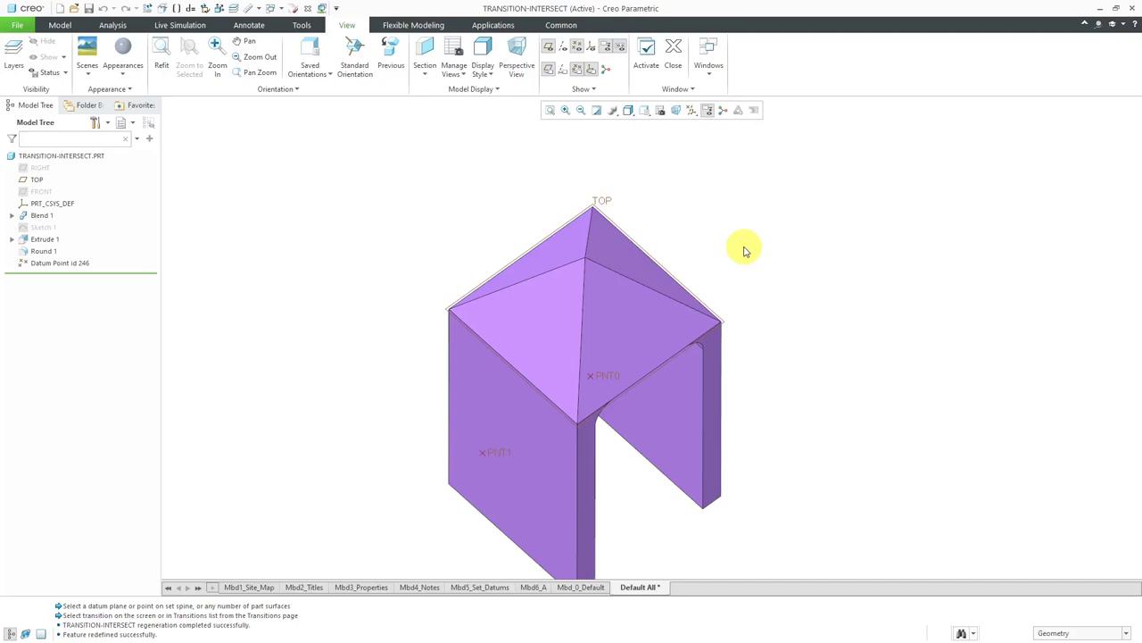
Start a D x D edge chamfer of 0.38 on the four sloped roof edges that meet at the apex of the TRANSITION-INTERSECT part.
{"action": "left_click", "coordinate": [56, 25]}
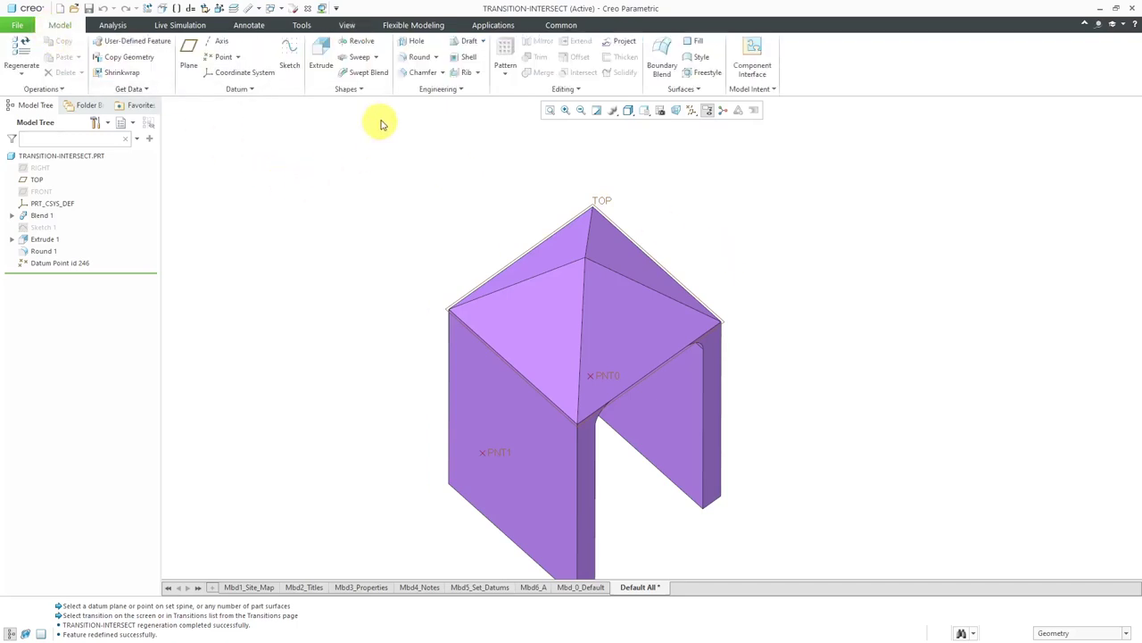
{"action": "left_click", "coordinate": [422, 78]}
{"action": "scroll", "coordinate": [605, 263], "scroll_direction": "down", "scroll_amount": 3}
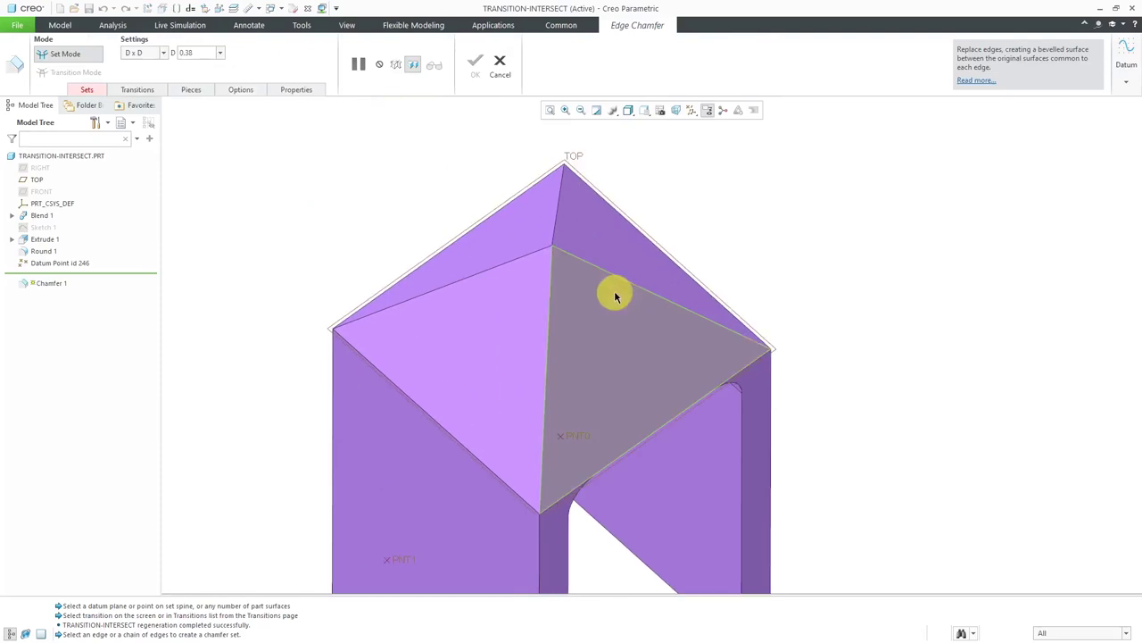
{"action": "left_click", "coordinate": [550, 312]}
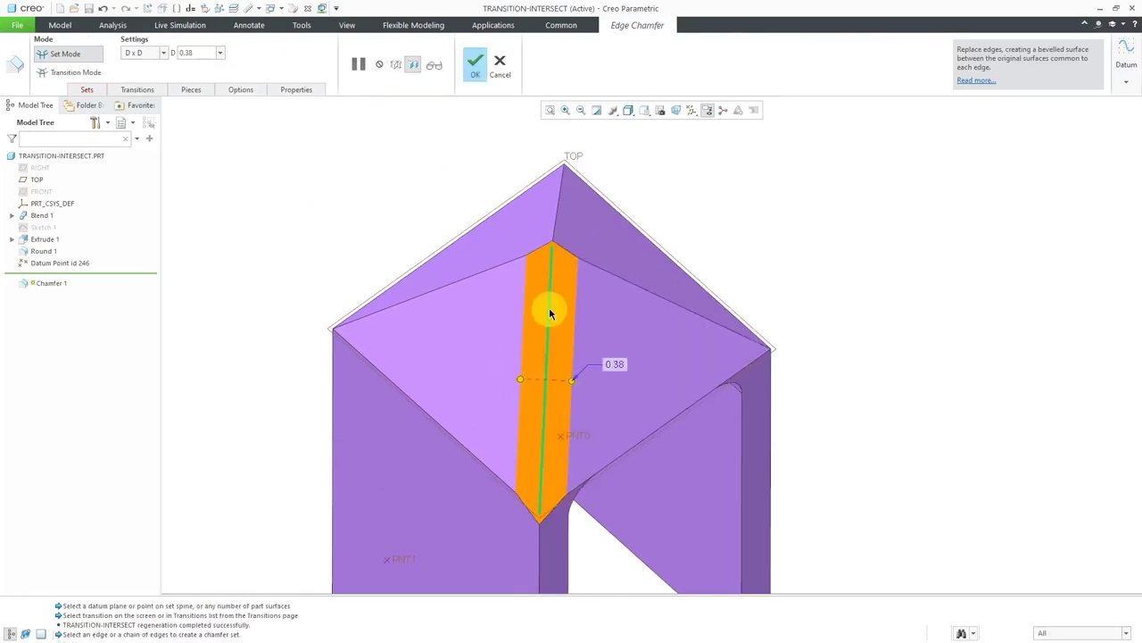
{"action": "left_click", "coordinate": [619, 275], "text": "ctrl"}
{"action": "left_click", "coordinate": [555, 222], "text": "ctrl"}
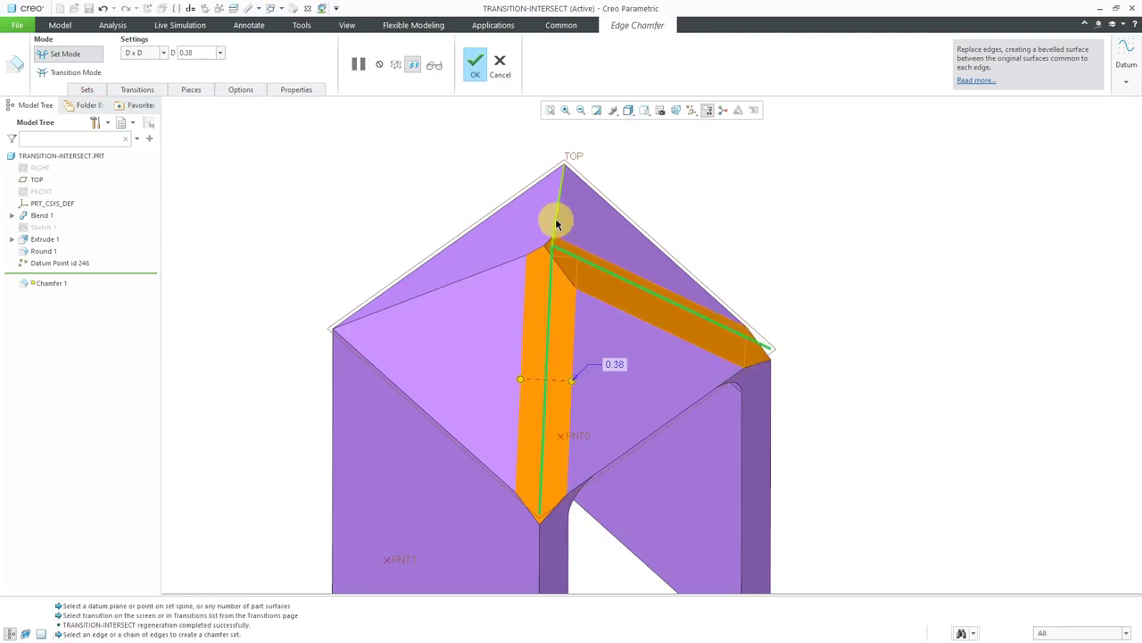
{"action": "left_click", "coordinate": [494, 272], "text": "ctrl"}
{"action": "middle_click_drag", "start_coordinate": [538, 298], "coordinate": [541, 283]}
{"action": "scroll", "coordinate": [544, 277], "scroll_direction": "up", "scroll_amount": 2}
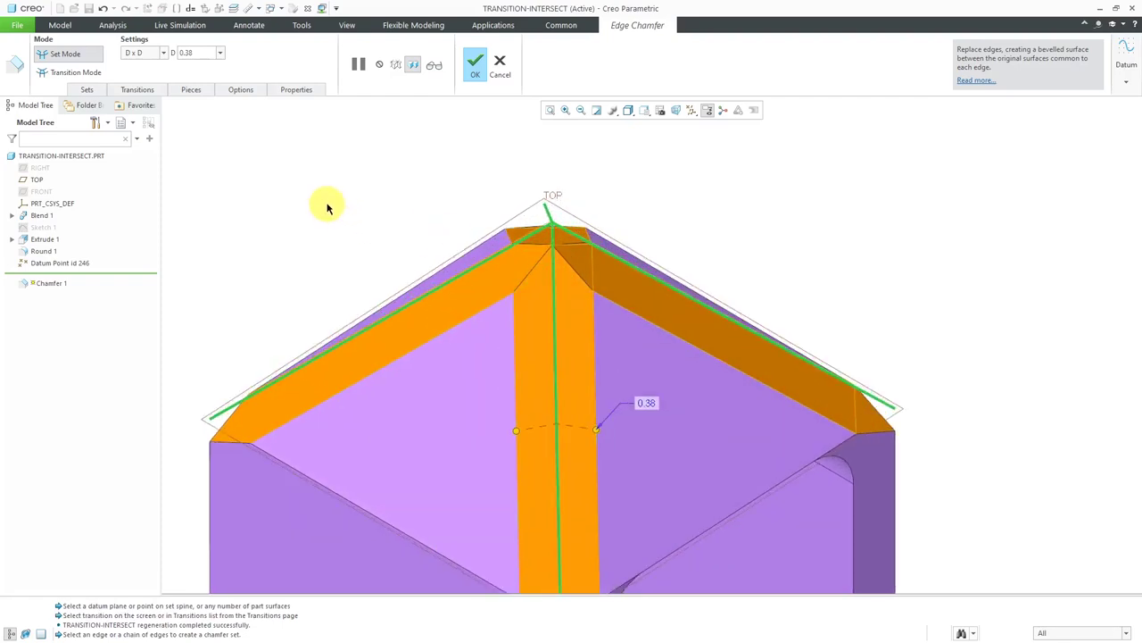
Set the transition at the roof's apex, where the four chamfers converge, to Patch.
{"action": "left_click", "coordinate": [143, 90]}
{"action": "left_click", "coordinate": [85, 71]}
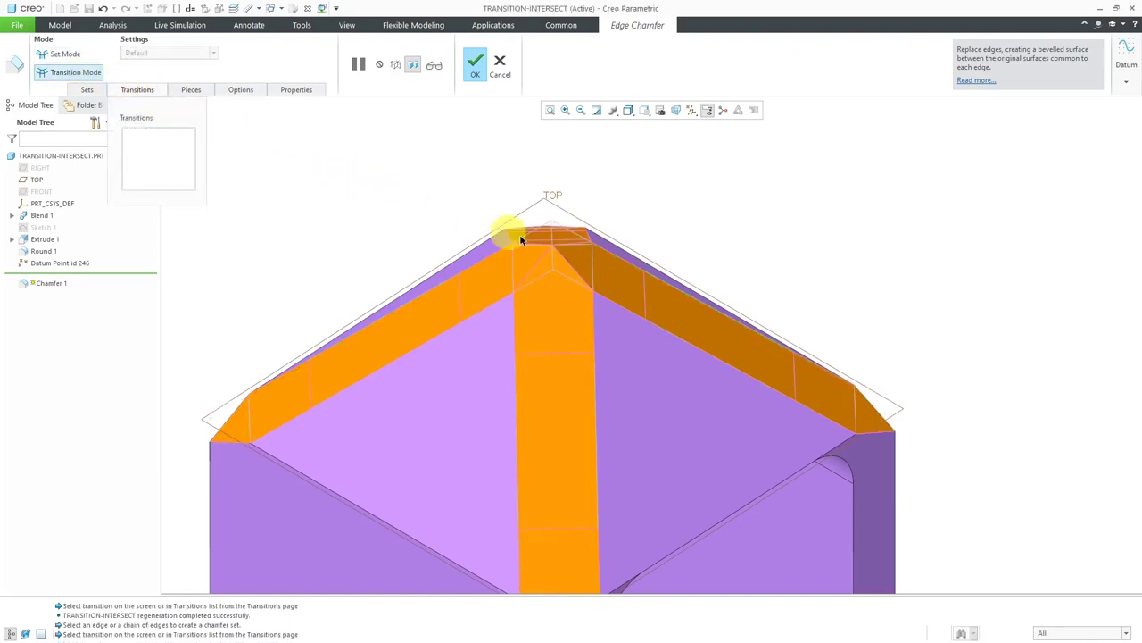
{"action": "left_click", "coordinate": [548, 255]}
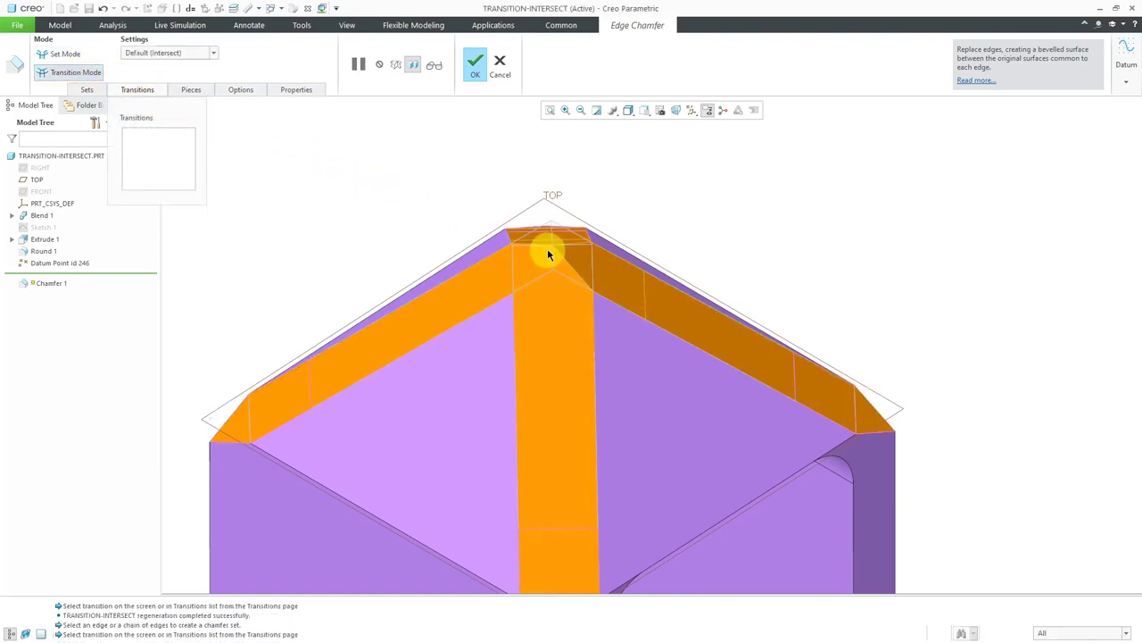
{"action": "left_click", "coordinate": [214, 52]}
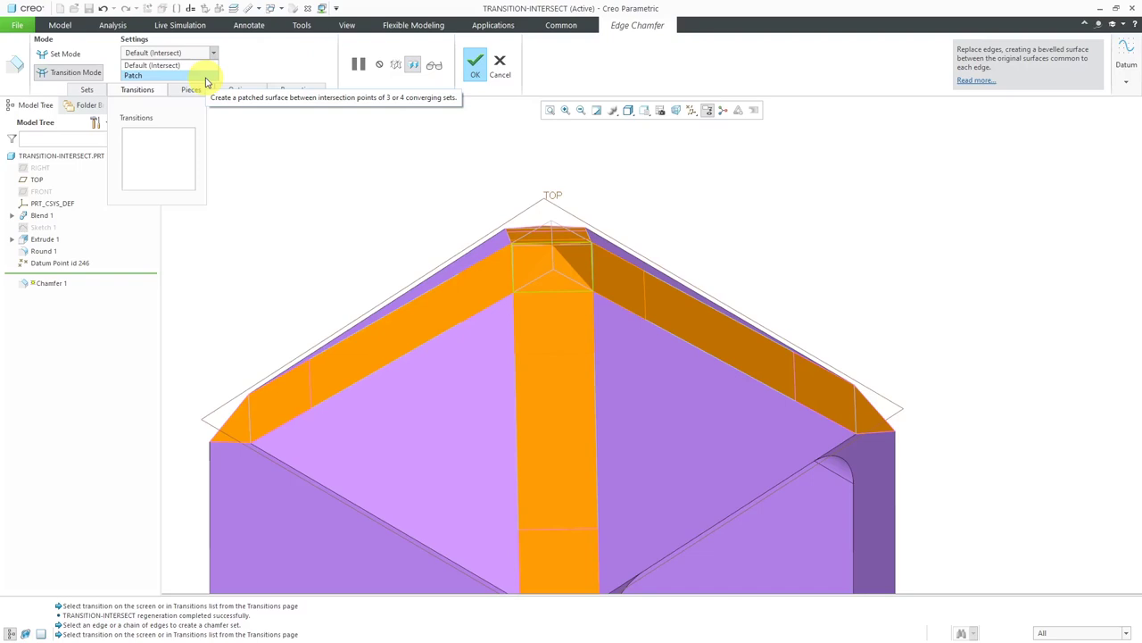
{"action": "left_click", "coordinate": [205, 77]}
{"action": "middle_click_drag", "start_coordinate": [420, 235], "coordinate": [434, 202]}
{"action": "middle_click_drag", "start_coordinate": [551, 289], "coordinate": [528, 285]}
Switch the apex transition back to Default (Intersect) for comparison and restore Patch.
{"action": "left_click", "coordinate": [189, 52]}
{"action": "left_click", "coordinate": [191, 65]}
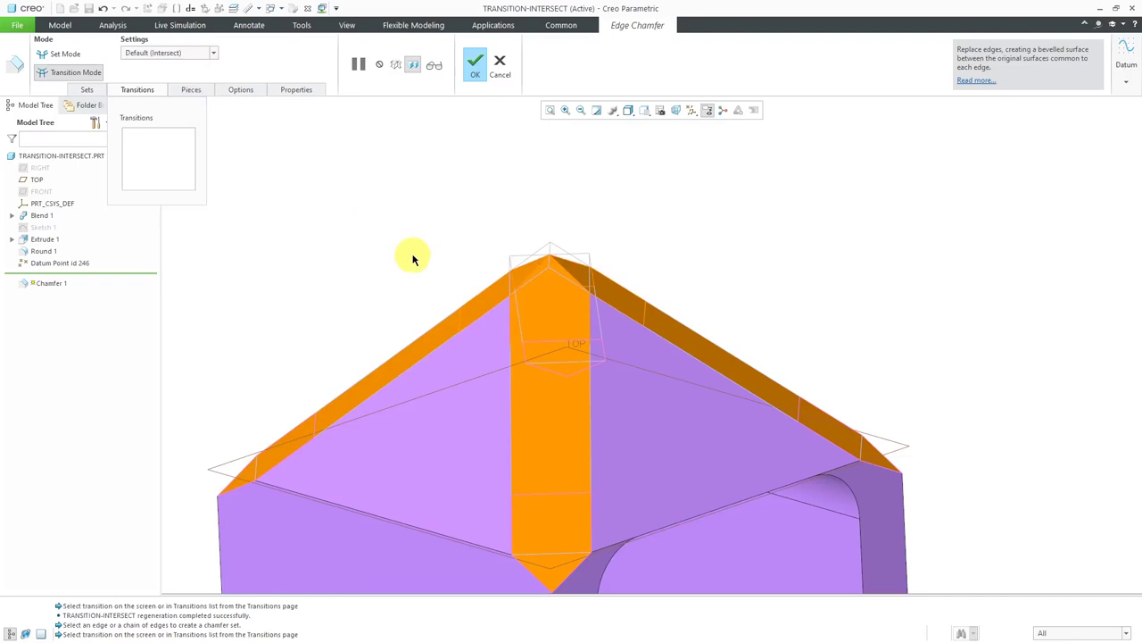
{"action": "left_click", "coordinate": [201, 57]}
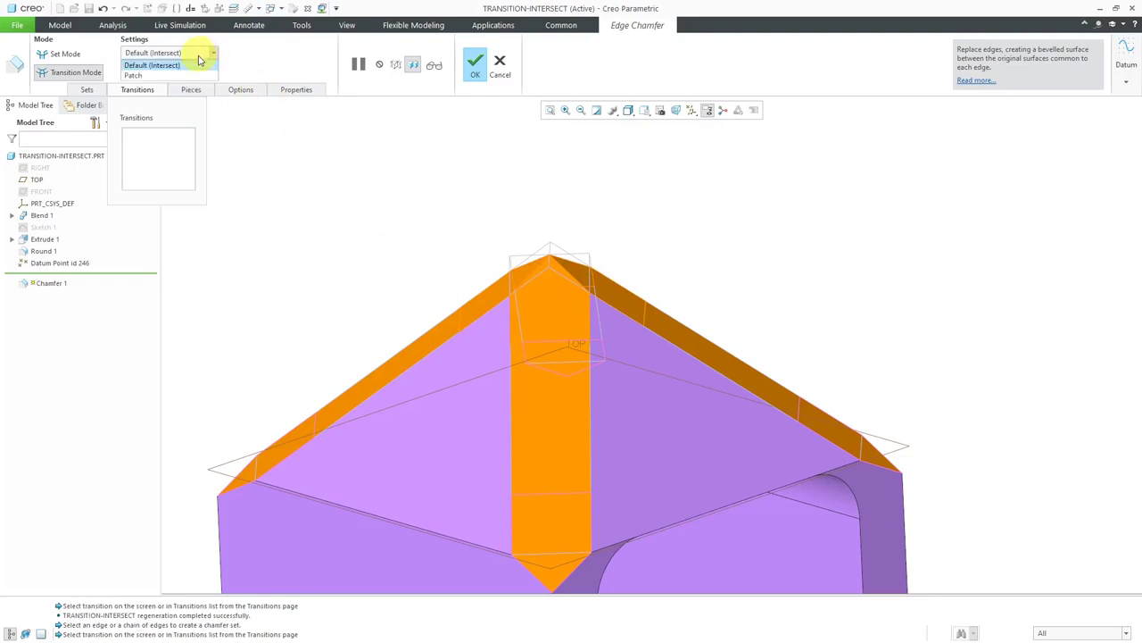
{"action": "left_click", "coordinate": [197, 74]}
Set the transition at the lower end of one sloped roof chamfer to Stop at Reference, using the TOP datum plane as the stop reference.
{"action": "mouse_move", "coordinate": [517, 235]}
{"action": "middle_mouse_down"}
{"action": "mouse_move", "coordinate": [498, 206]}
{"action": "mouse_move", "coordinate": [472, 235]}
{"action": "mouse_move", "coordinate": [495, 220]}
{"action": "mouse_move", "coordinate": [387, 456]}
{"action": "middle_mouse_up"}
{"action": "scroll", "coordinate": [393, 361], "scroll_direction": "up", "scroll_amount": 3}
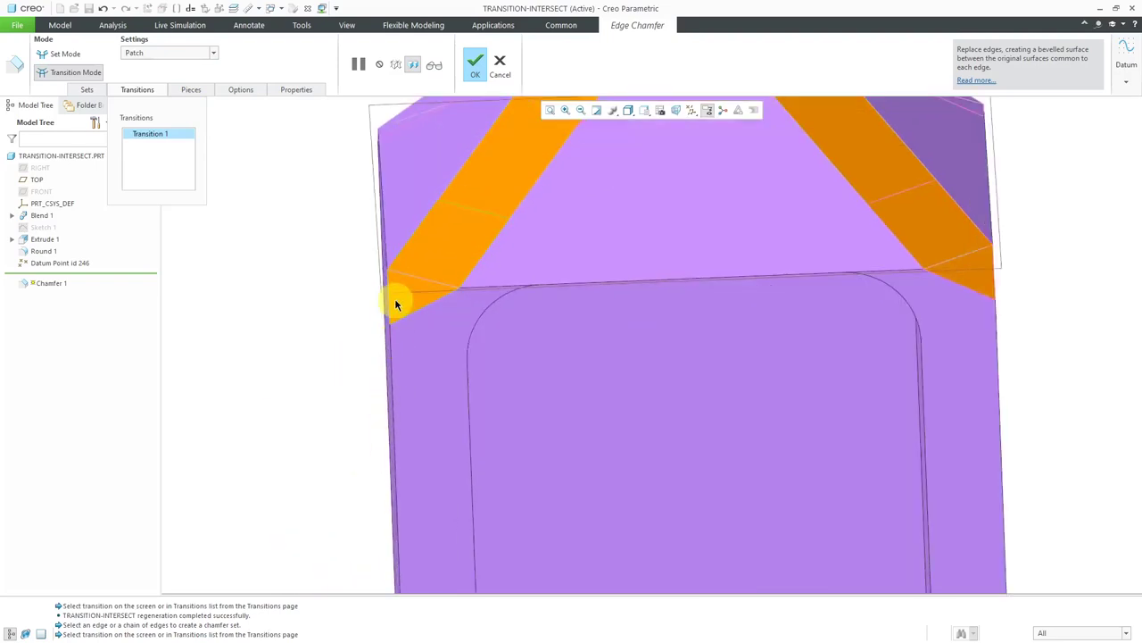
{"action": "middle_click_drag", "start_coordinate": [416, 308], "coordinate": [390, 286]}
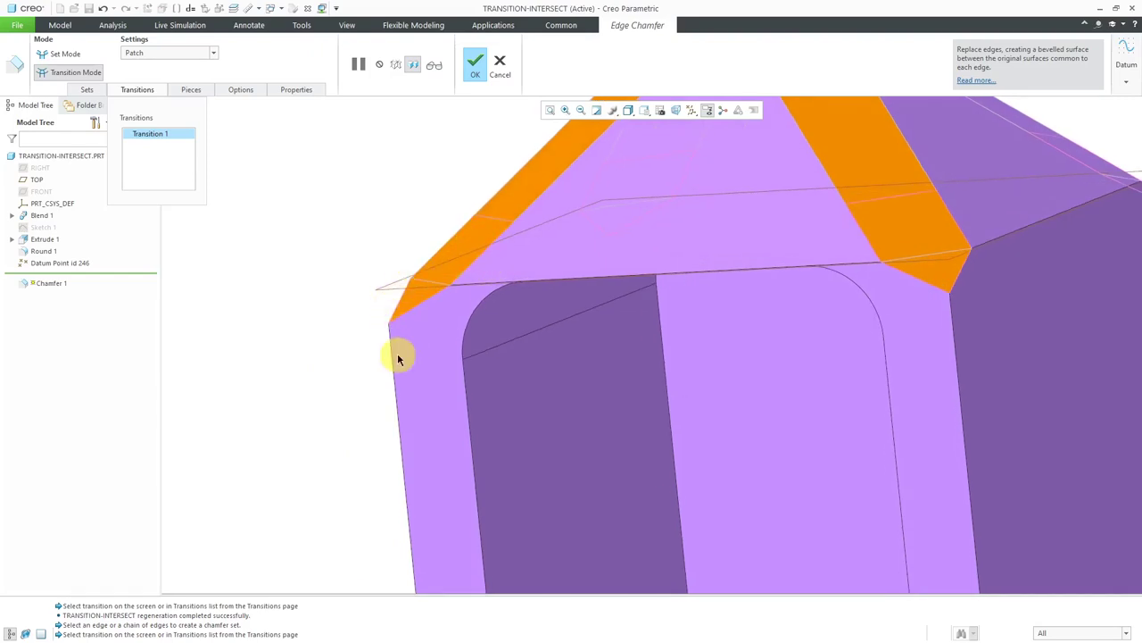
{"action": "left_click", "coordinate": [421, 289]}
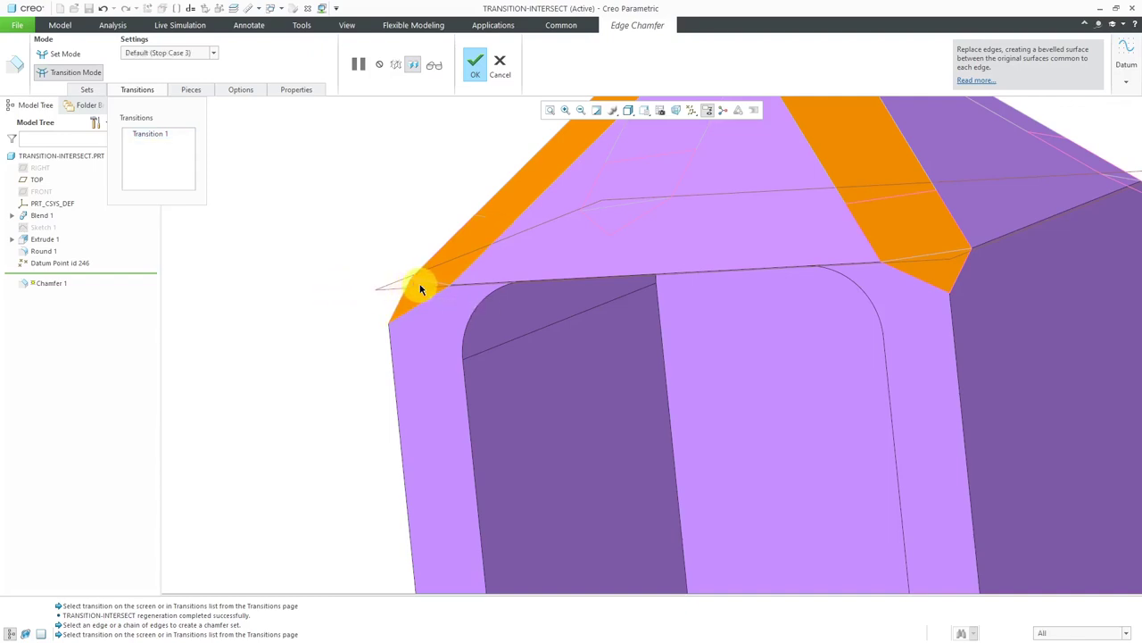
{"action": "right_click", "coordinate": [320, 197]}
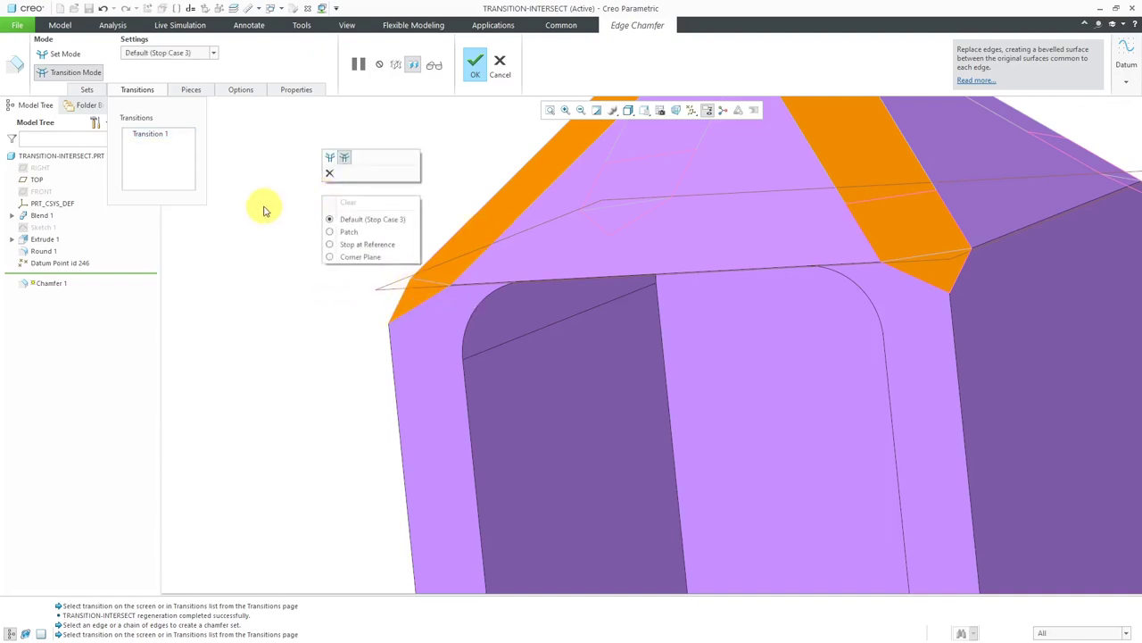
{"action": "left_click", "coordinate": [385, 248]}
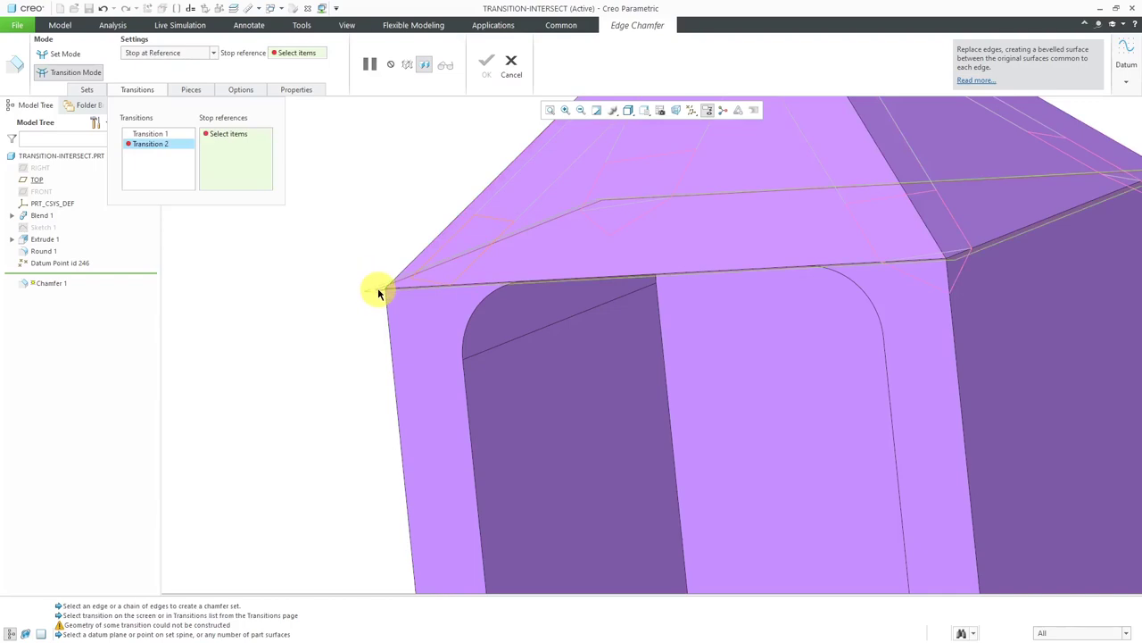
{"action": "left_click", "coordinate": [378, 290]}
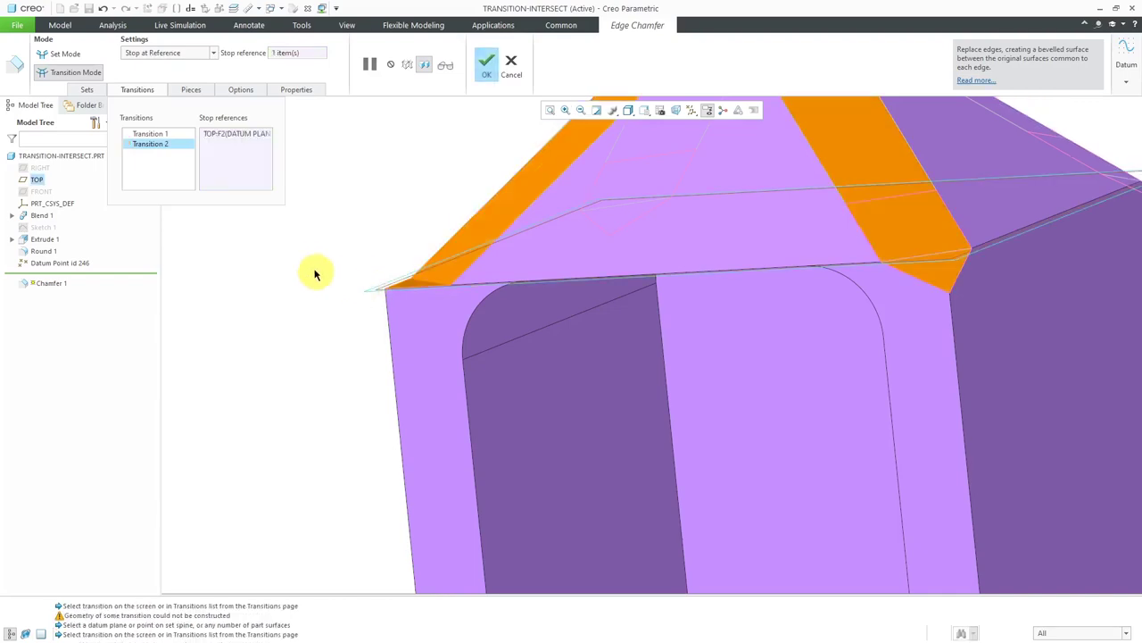
Check the available transition types at the roof's adjacent lower corner, leave its default type, and complete the chamfer feature.
{"action": "middle_click_drag", "start_coordinate": [401, 312], "coordinate": [729, 390]}
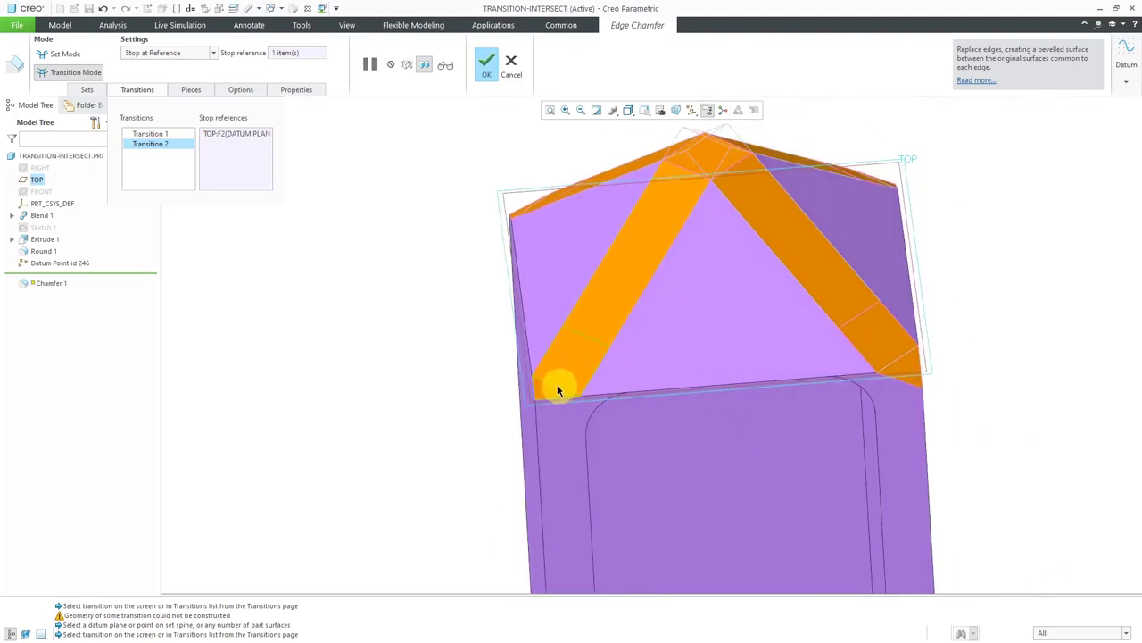
{"action": "mouse_move", "coordinate": [557, 354]}
{"action": "middle_mouse_down"}
{"action": "mouse_move", "coordinate": [548, 318]}
{"action": "mouse_move", "coordinate": [541, 358]}
{"action": "middle_mouse_up"}
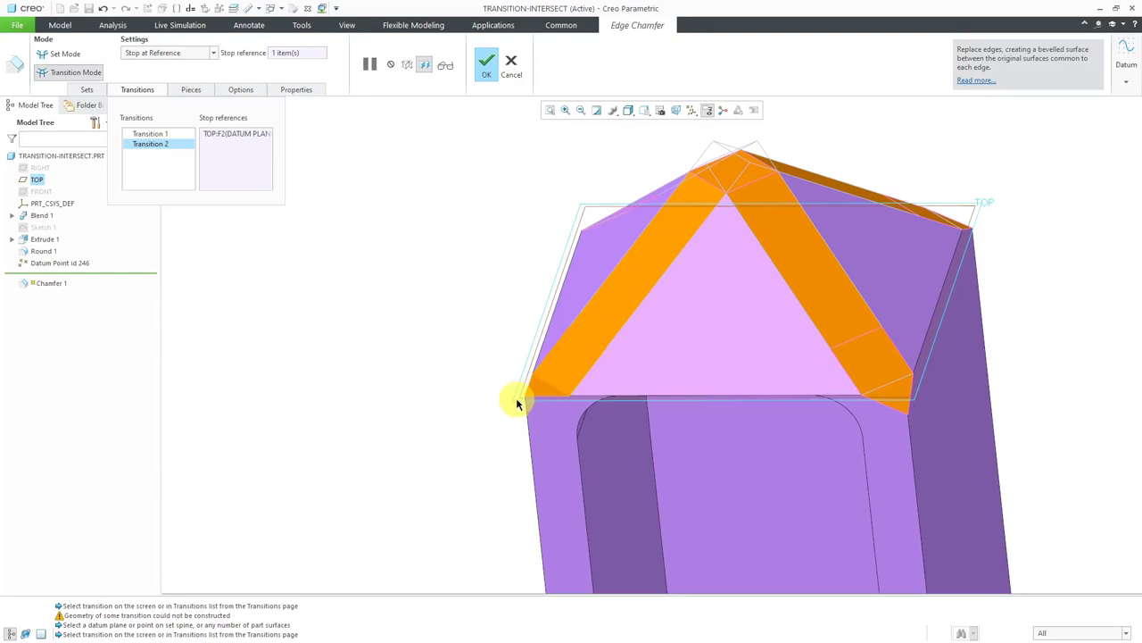
{"action": "mouse_move", "coordinate": [908, 403]}
{"action": "middle_mouse_down"}
{"action": "mouse_move", "coordinate": [930, 393]}
{"action": "mouse_move", "coordinate": [899, 394]}
{"action": "middle_mouse_up"}
{"action": "left_click", "coordinate": [896, 392]}
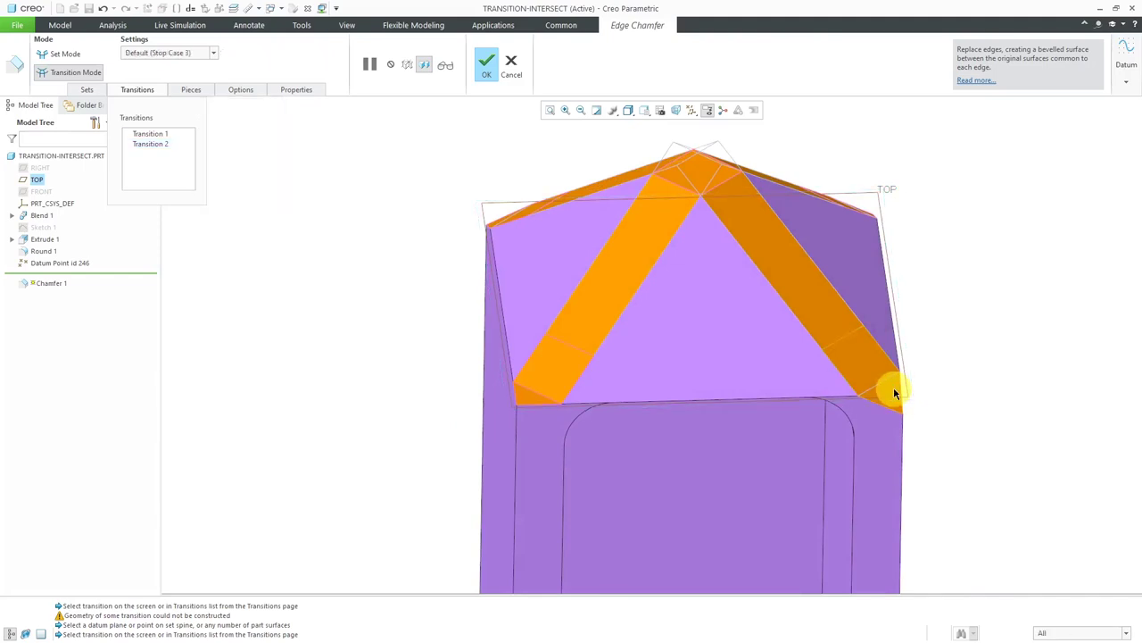
{"action": "right_click", "coordinate": [895, 393]}
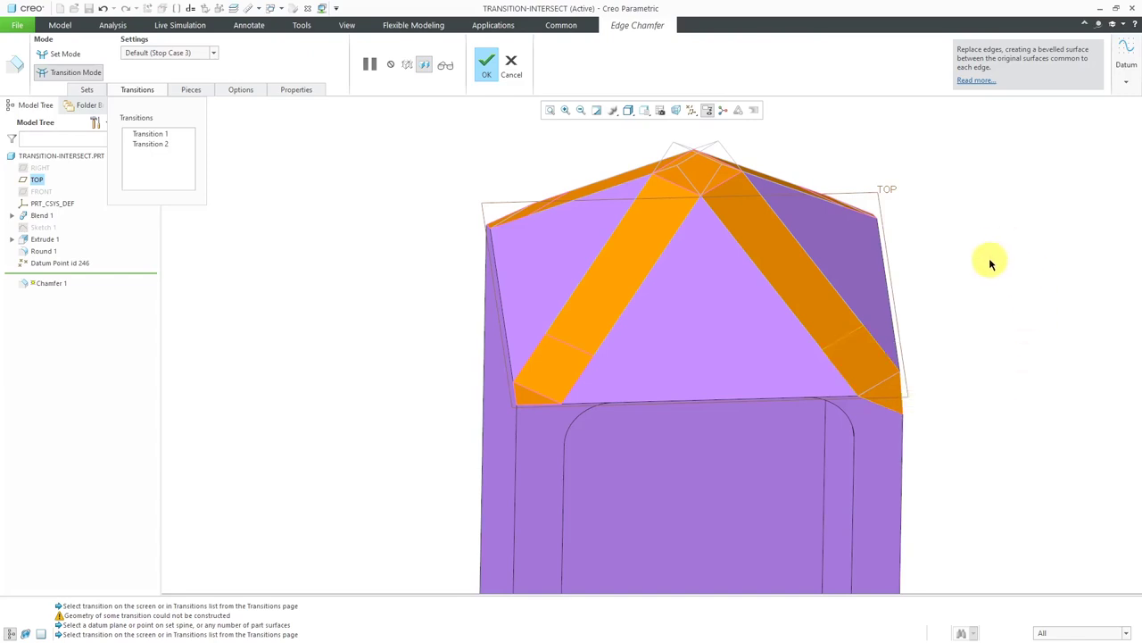
{"action": "middle_click", "coordinate": [948, 307]}
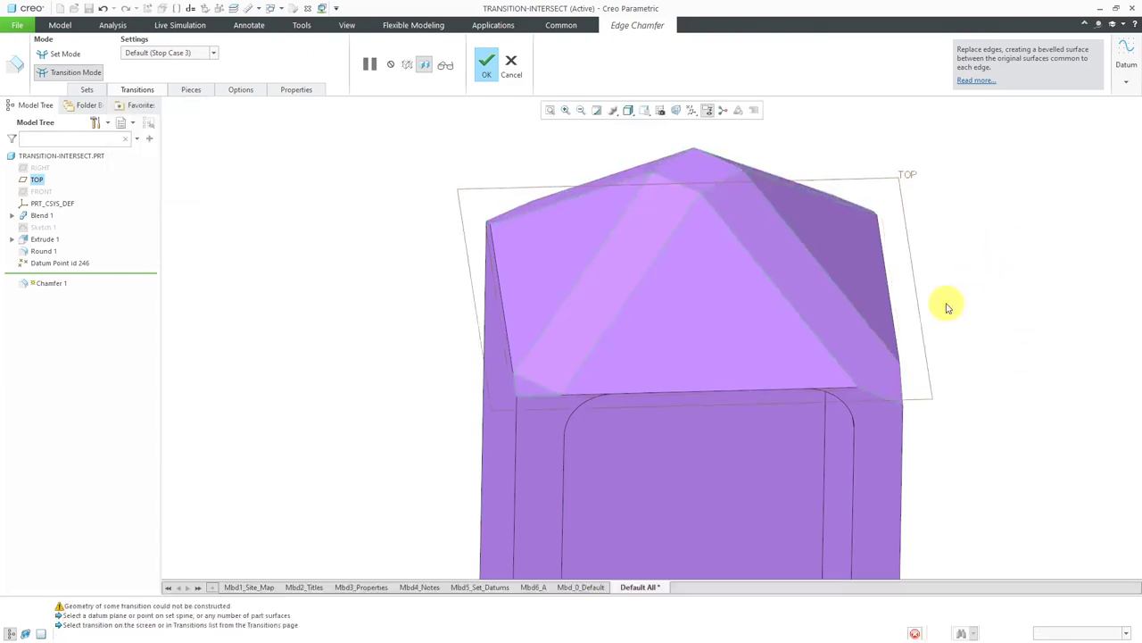
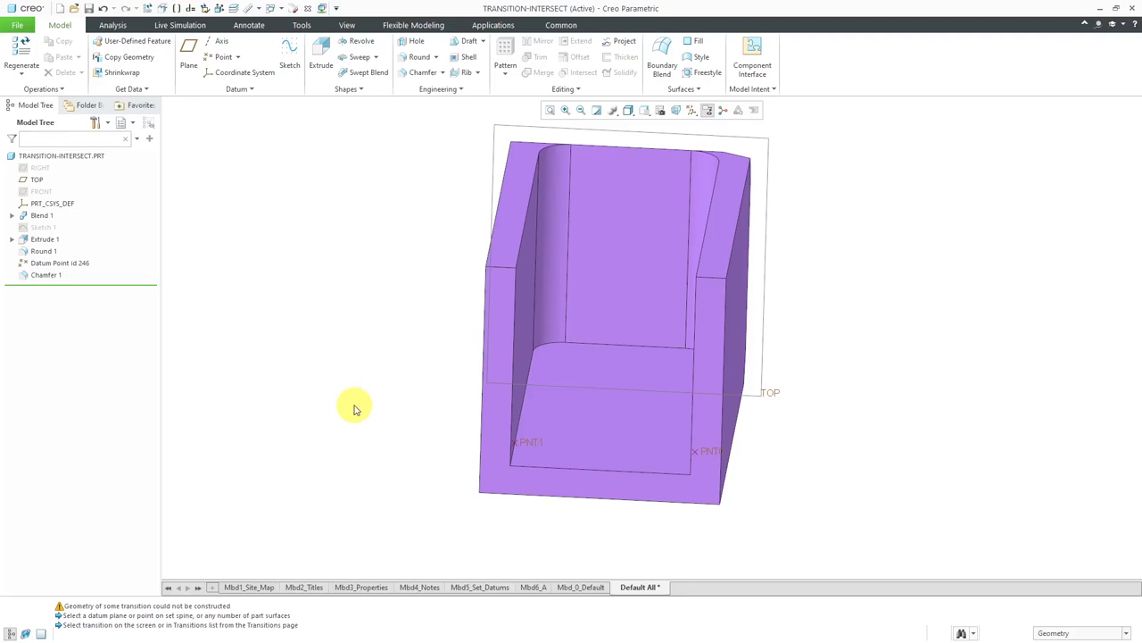
Start an edge chamfer along the tangent edge chain where the pocket floor meets its walls, and switch to transition editing.
{"action": "left_click", "coordinate": [634, 351]}
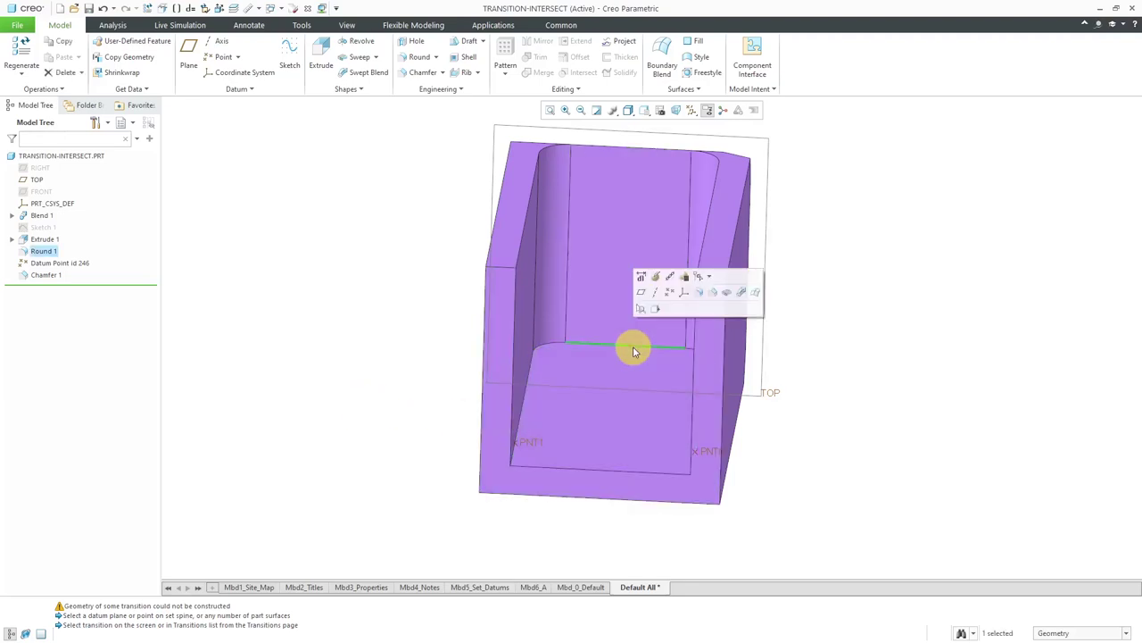
{"action": "left_click", "coordinate": [713, 291]}
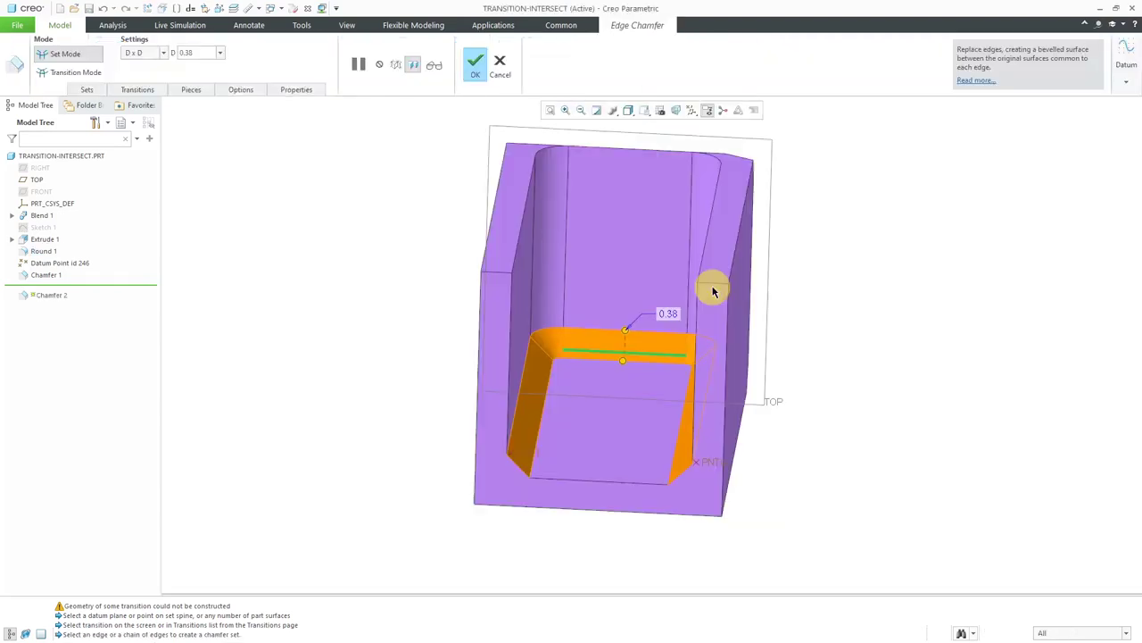
{"action": "mouse_move", "coordinate": [688, 336]}
{"action": "middle_mouse_down"}
{"action": "mouse_move", "coordinate": [632, 349]}
{"action": "mouse_move", "coordinate": [681, 344]}
{"action": "middle_mouse_up"}
{"action": "scroll", "coordinate": [681, 344], "scroll_direction": "up", "scroll_amount": 2}
{"action": "scroll", "coordinate": [544, 449], "scroll_direction": "down", "scroll_amount": 3}
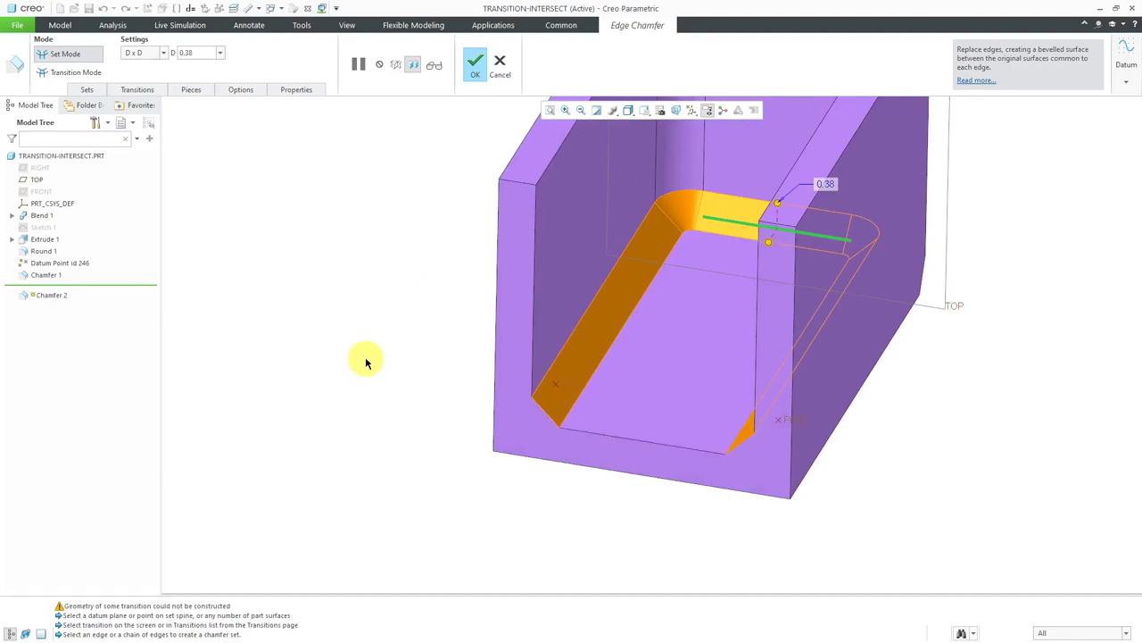
{"action": "right_click", "coordinate": [326, 300]}
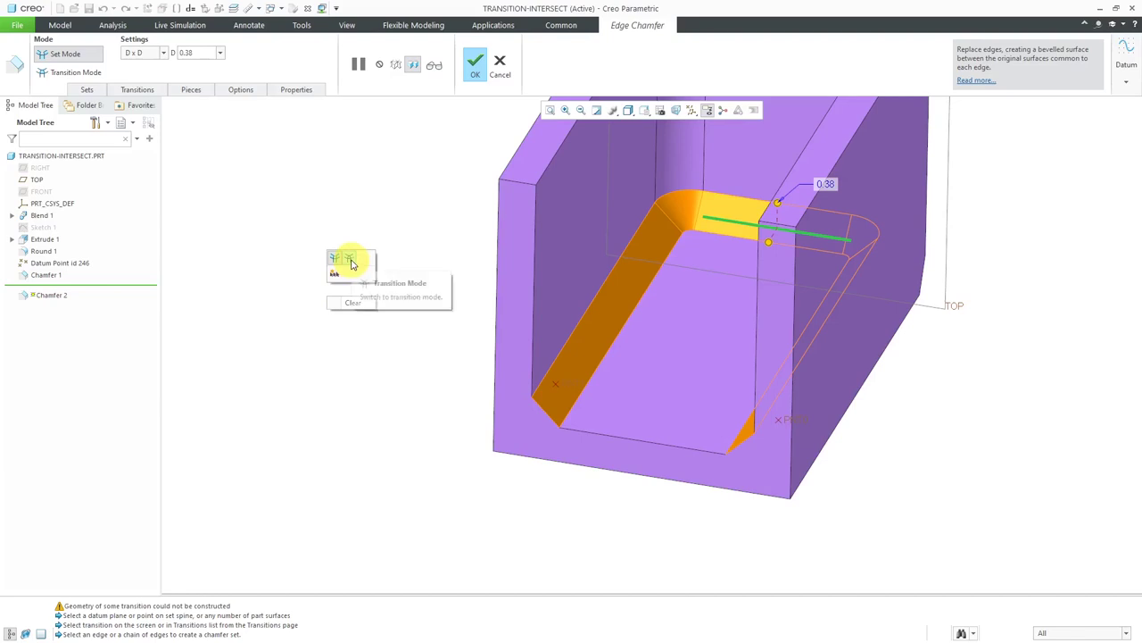
{"action": "left_click", "coordinate": [349, 261]}
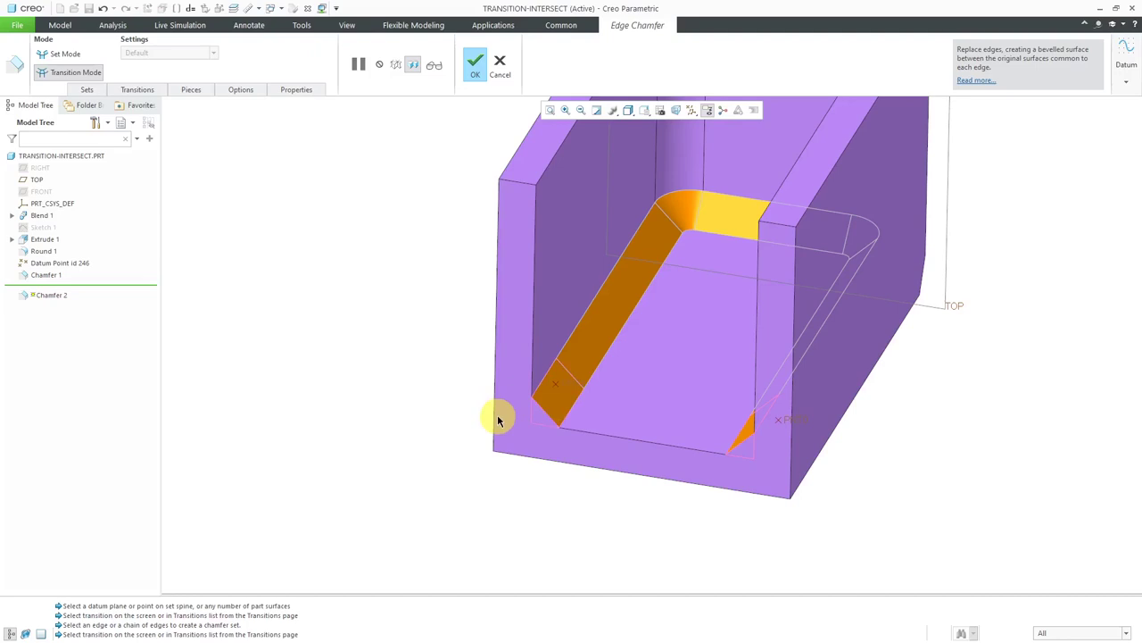
Try the Stop Case 1 and Stop Case 2 transitions at the chamfer's open end near PNT1.
{"action": "left_click", "coordinate": [559, 404]}
{"action": "right_click", "coordinate": [559, 404]}
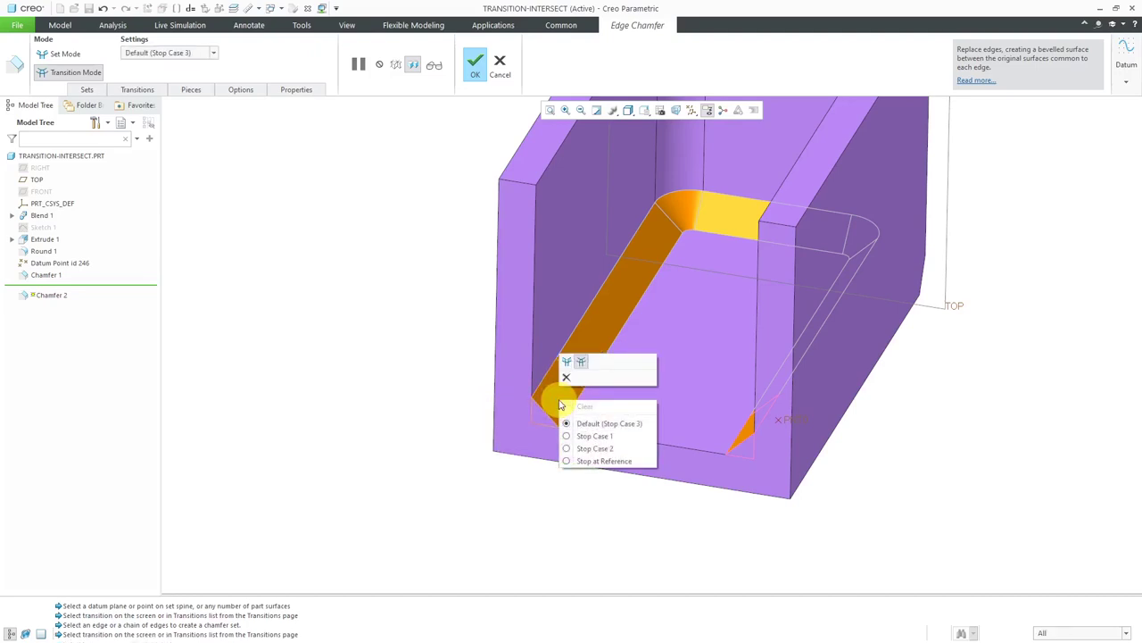
{"action": "left_click", "coordinate": [613, 435]}
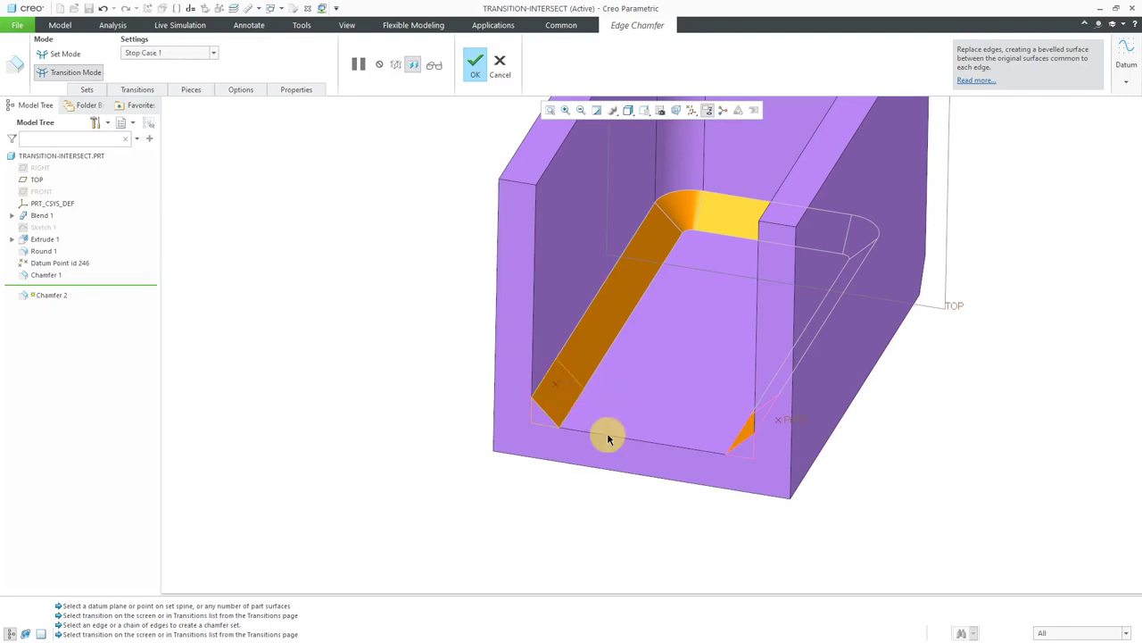
{"action": "right_click", "coordinate": [564, 400]}
{"action": "left_click", "coordinate": [609, 482]}
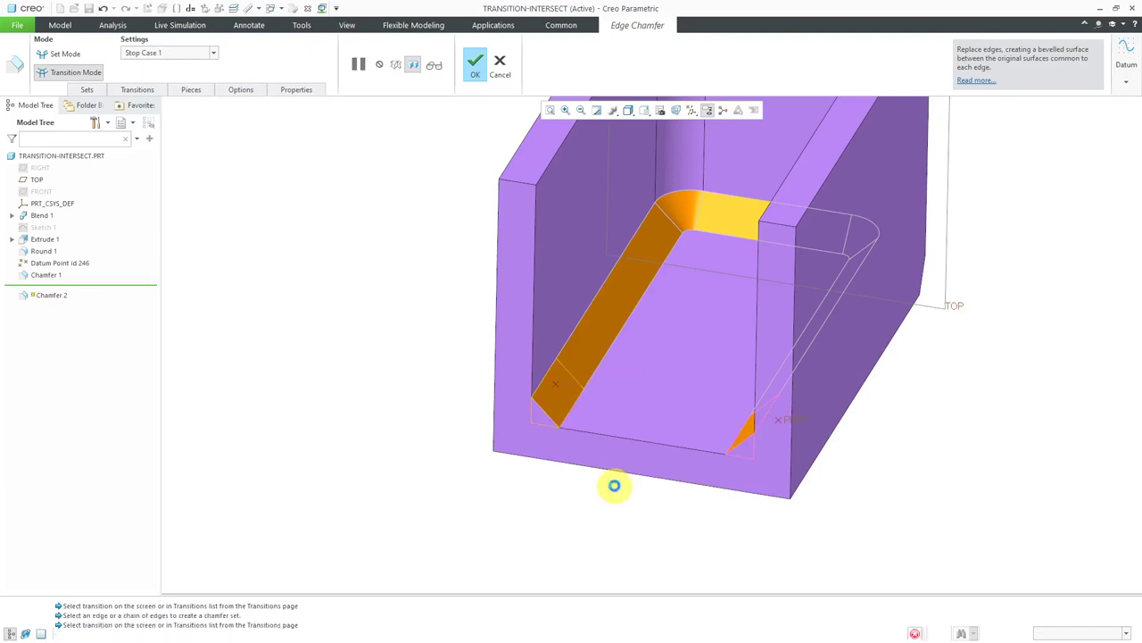
Set the transition at the chamfer's open end near PNT1 to Stop at Reference, with datum point PNT1 as the stop reference.
{"action": "right_click", "coordinate": [564, 393]}
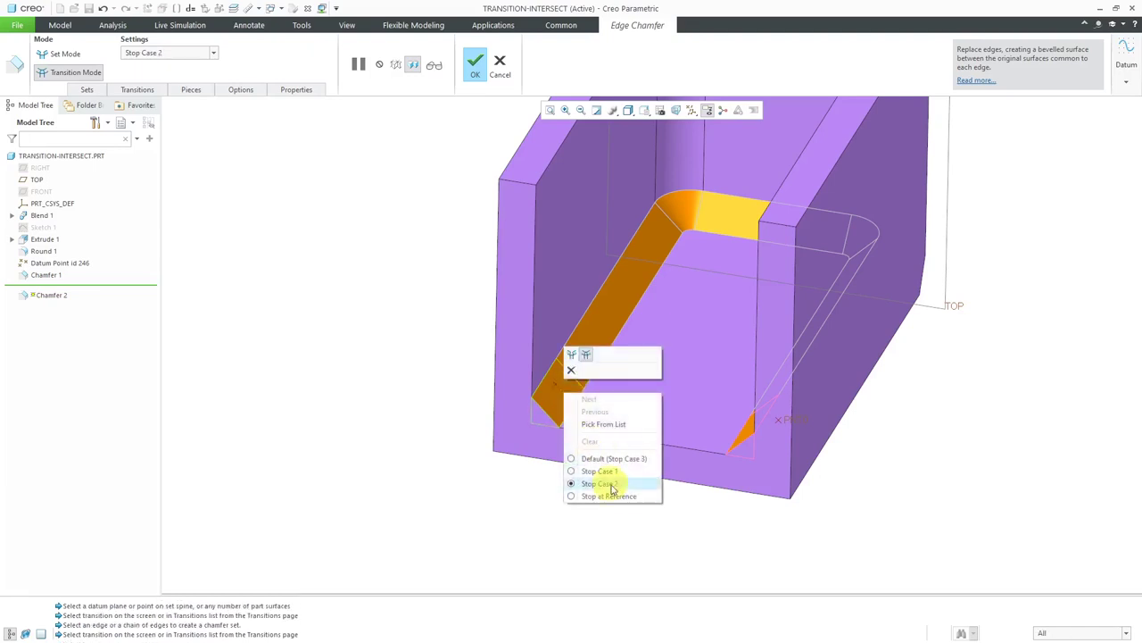
{"action": "left_click", "coordinate": [612, 496]}
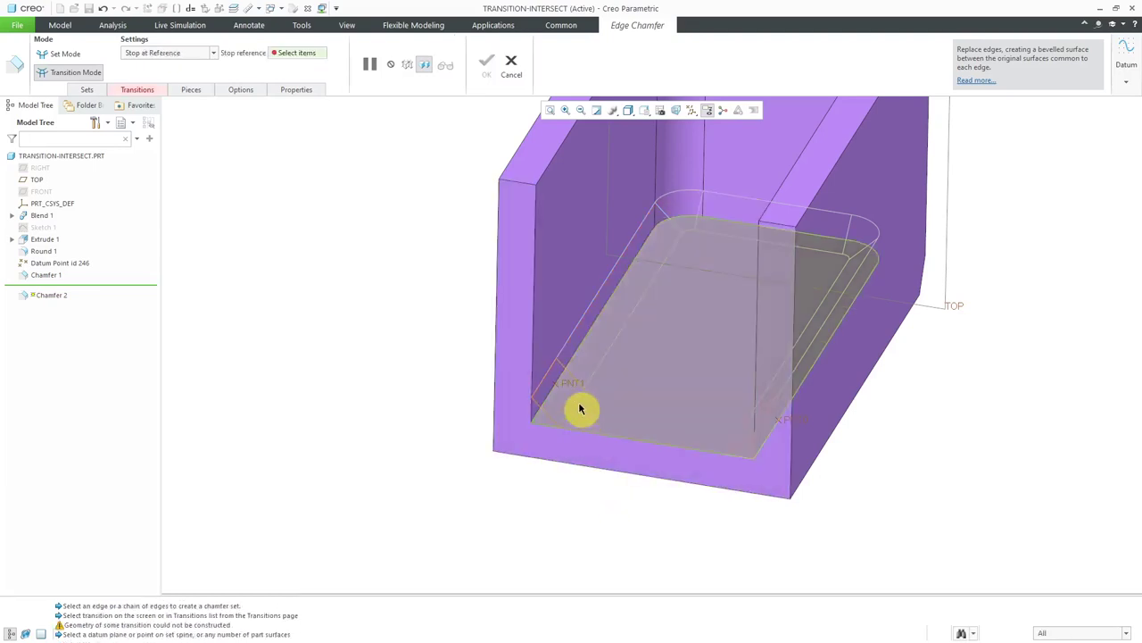
{"action": "left_click", "coordinate": [572, 388]}
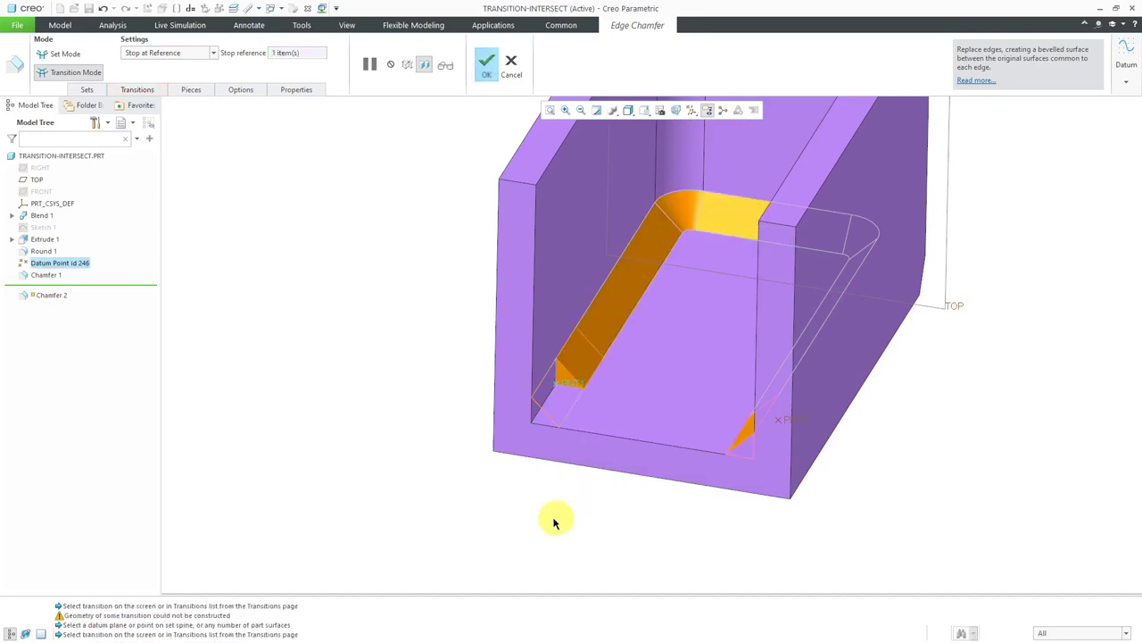
Set the chamfer's opposite open end to Stop at Reference at datum point PNT0, and complete the chamfer feature.
{"action": "scroll", "coordinate": [577, 401], "scroll_direction": "up", "scroll_amount": 2}
{"action": "middle_click_drag", "start_coordinate": [573, 404], "coordinate": [643, 415]}
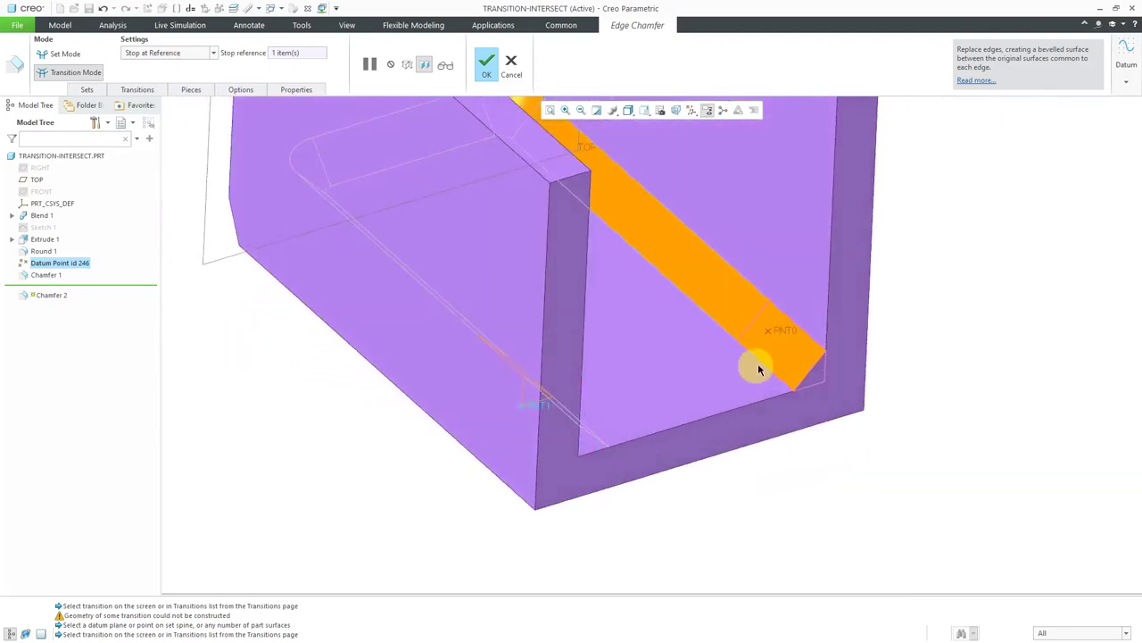
{"action": "left_click", "coordinate": [793, 361]}
{"action": "right_click", "coordinate": [793, 361]}
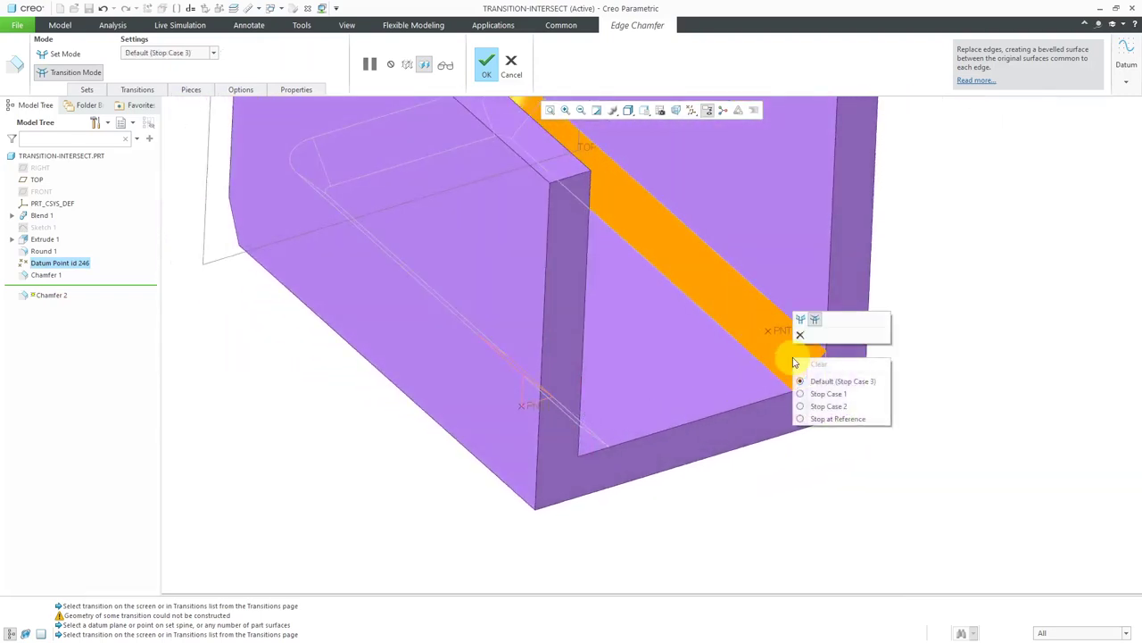
{"action": "left_click", "coordinate": [822, 418]}
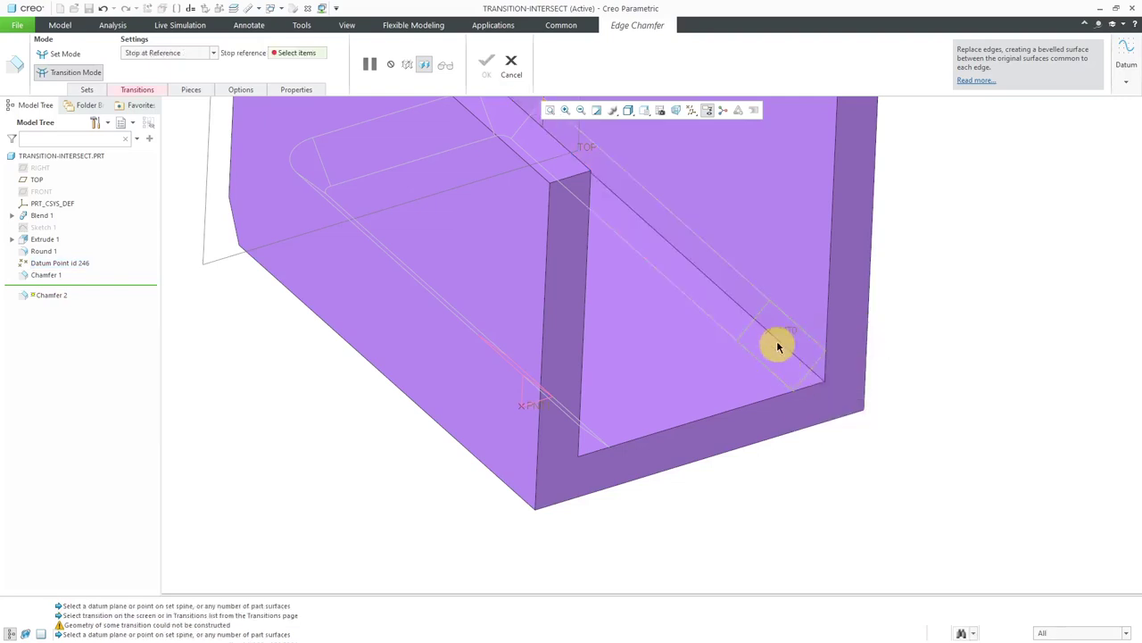
{"action": "left_click", "coordinate": [771, 332]}
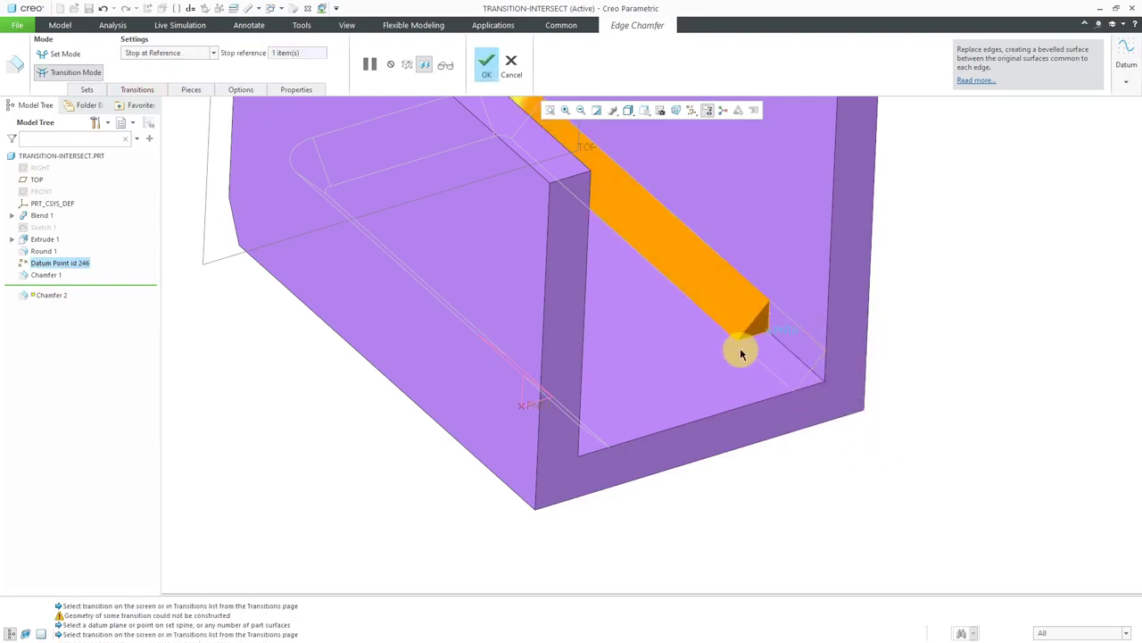
{"action": "middle_click_drag", "start_coordinate": [834, 415], "coordinate": [837, 421]}
{"action": "middle_click", "coordinate": [857, 456]}
{"action": "middle_click_drag", "start_coordinate": [781, 445], "coordinate": [750, 440]}
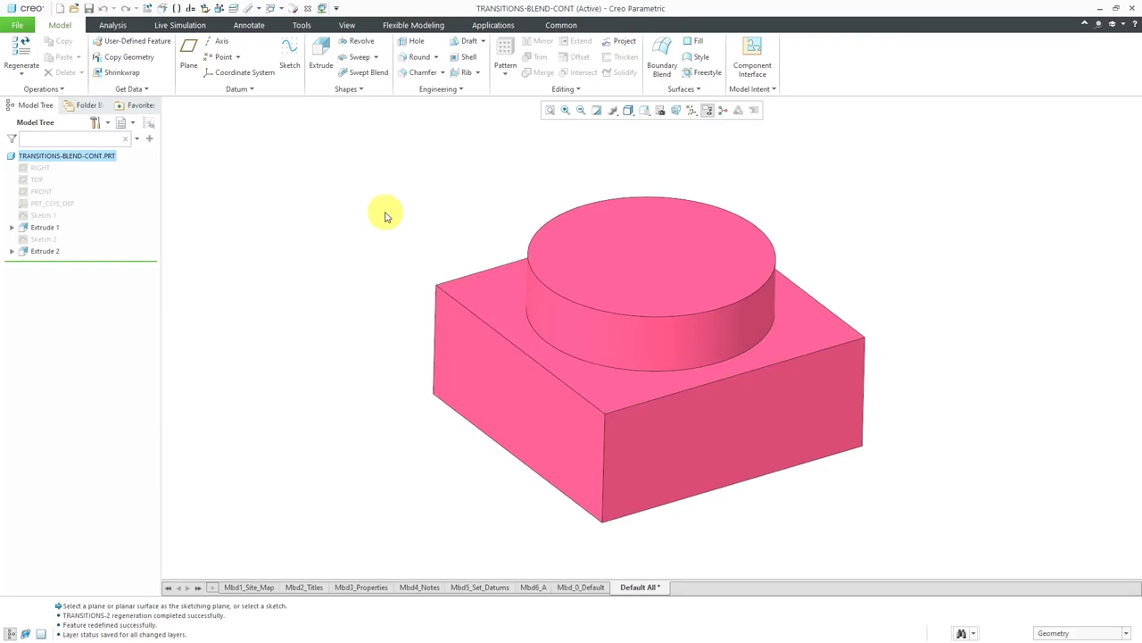
Start a D x D edge chamfer of 1.25 around the base of the cylindrical boss, and switch to transition editing.
{"action": "left_click", "coordinate": [429, 79]}
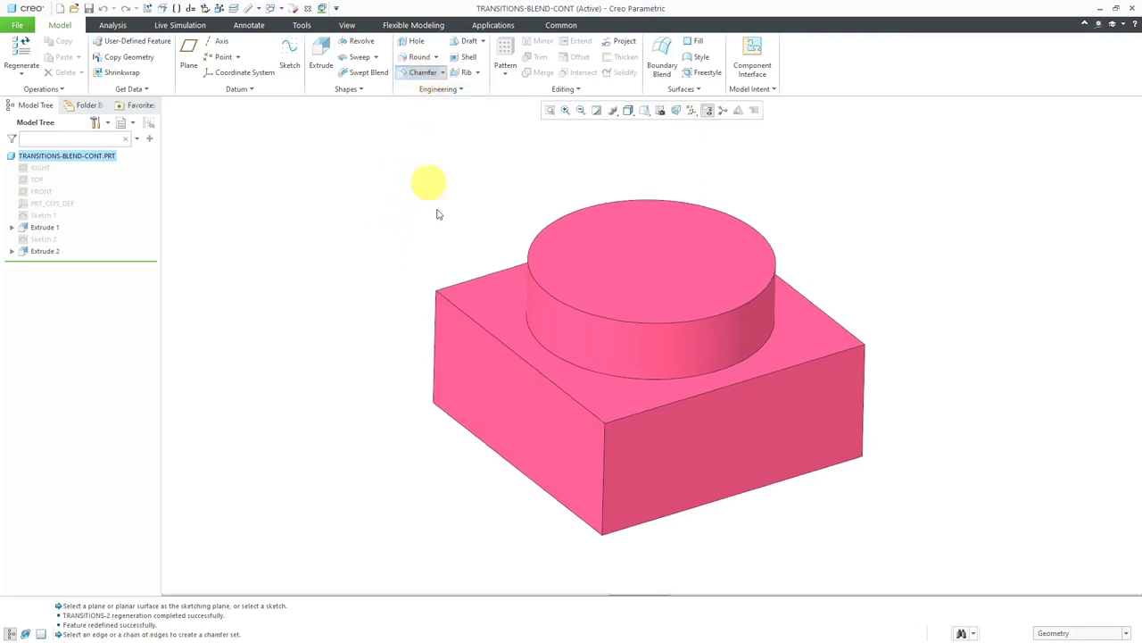
{"action": "left_click", "coordinate": [725, 370]}
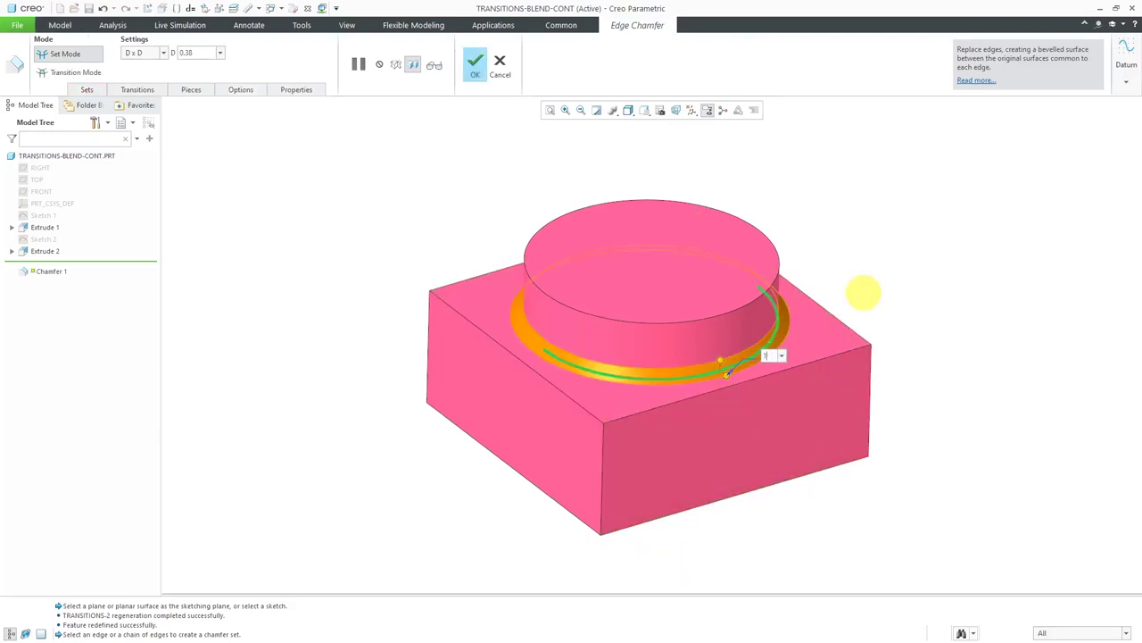
{"action": "key", "text": "Return"}
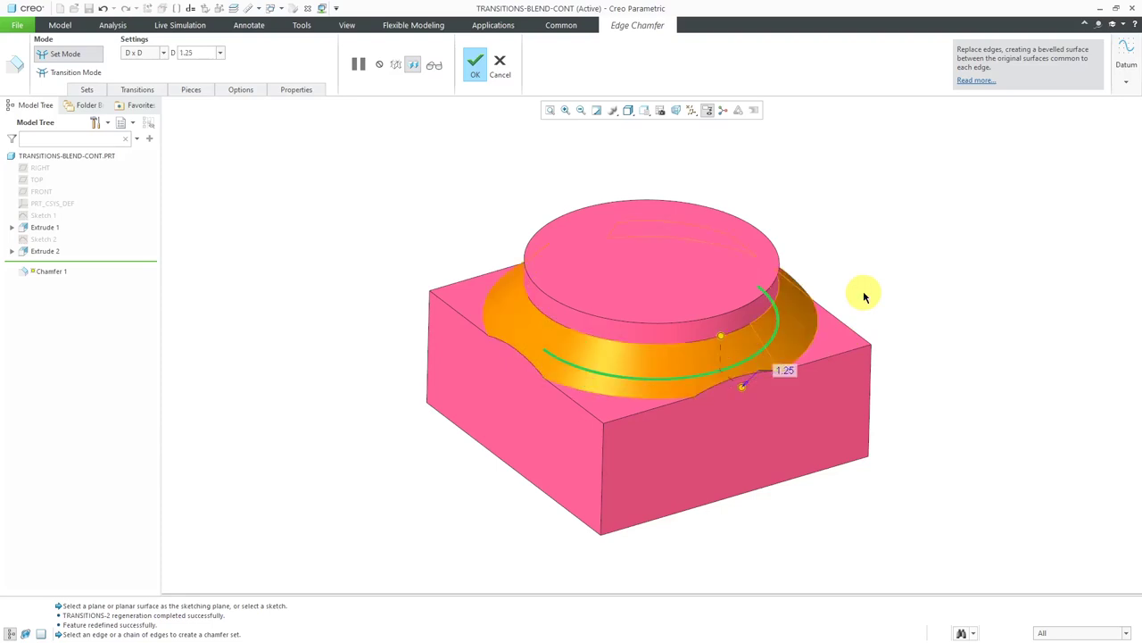
{"action": "right_click", "coordinate": [913, 258]}
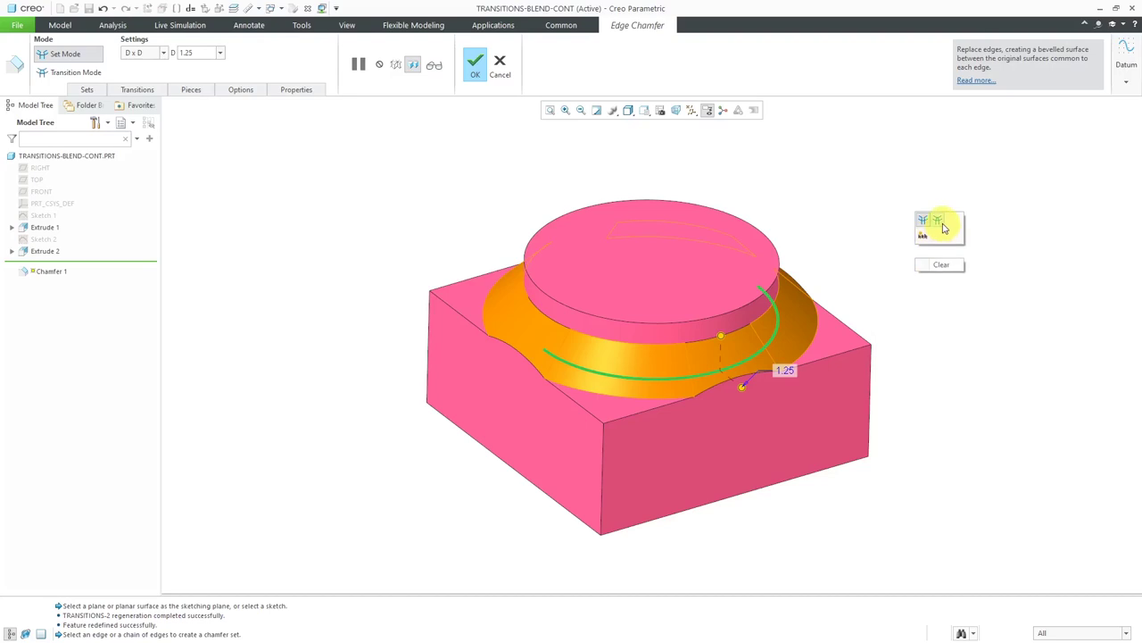
{"action": "left_click", "coordinate": [943, 227]}
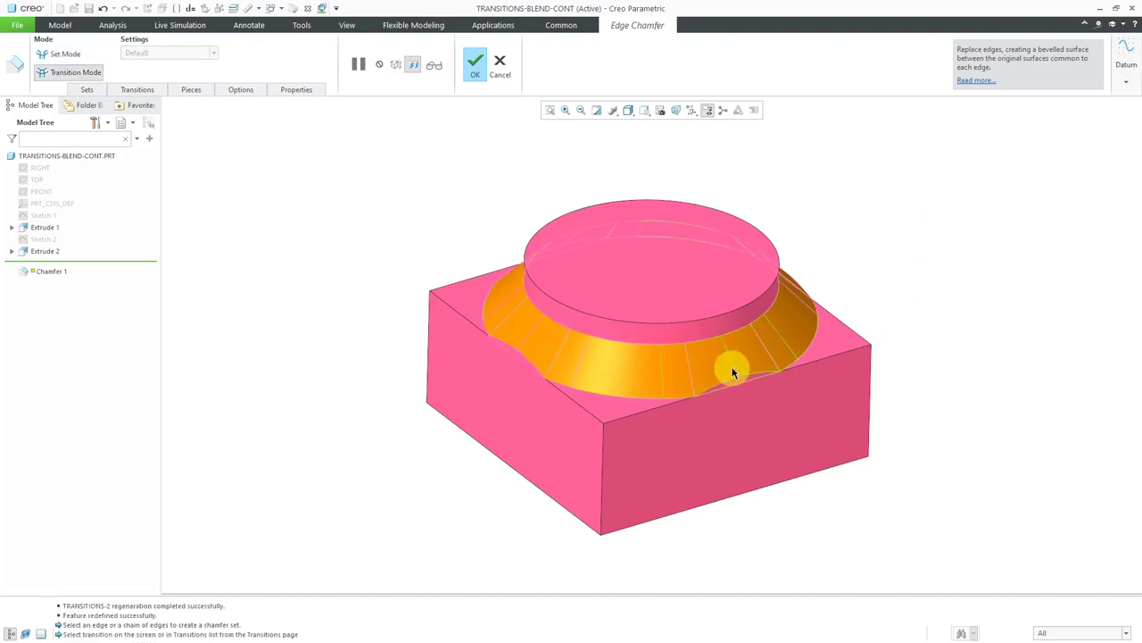
Check the available transition types where the boss chamfer overruns one side of the block, keeping Default (Continue).
{"action": "scroll", "coordinate": [732, 373], "scroll_direction": "down", "scroll_amount": 2}
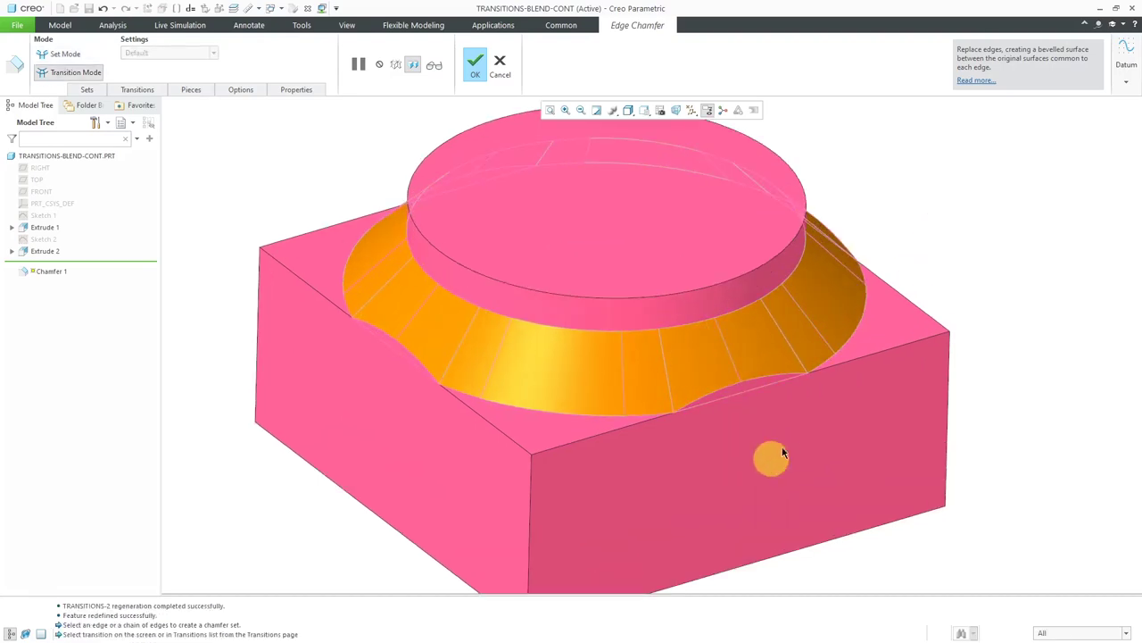
{"action": "left_click", "coordinate": [723, 355]}
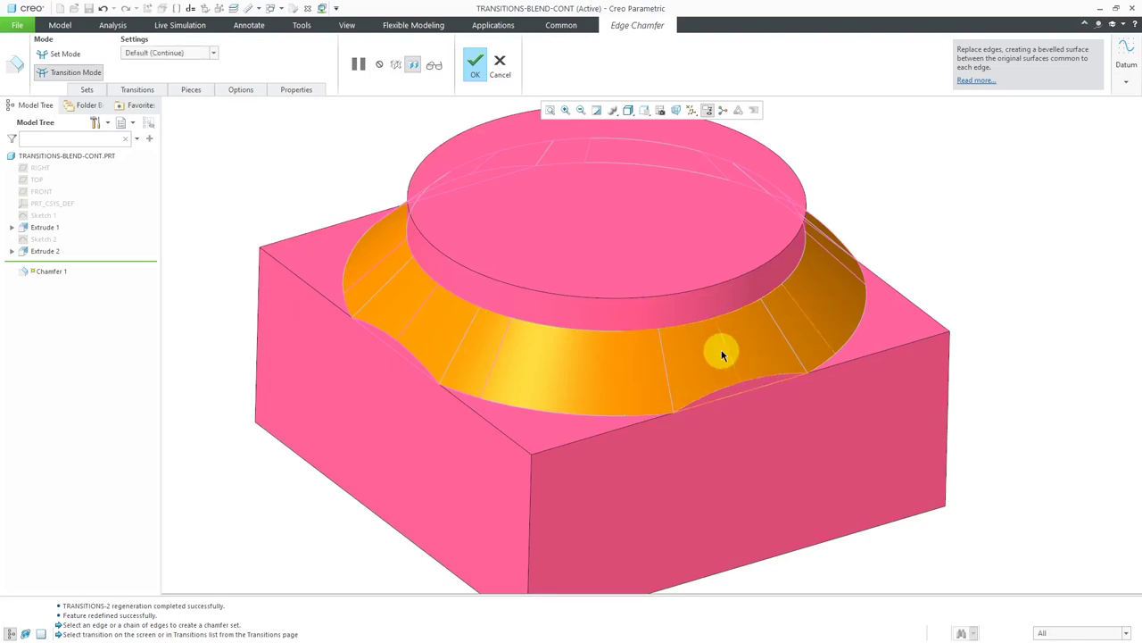
{"action": "right_click", "coordinate": [723, 355]}
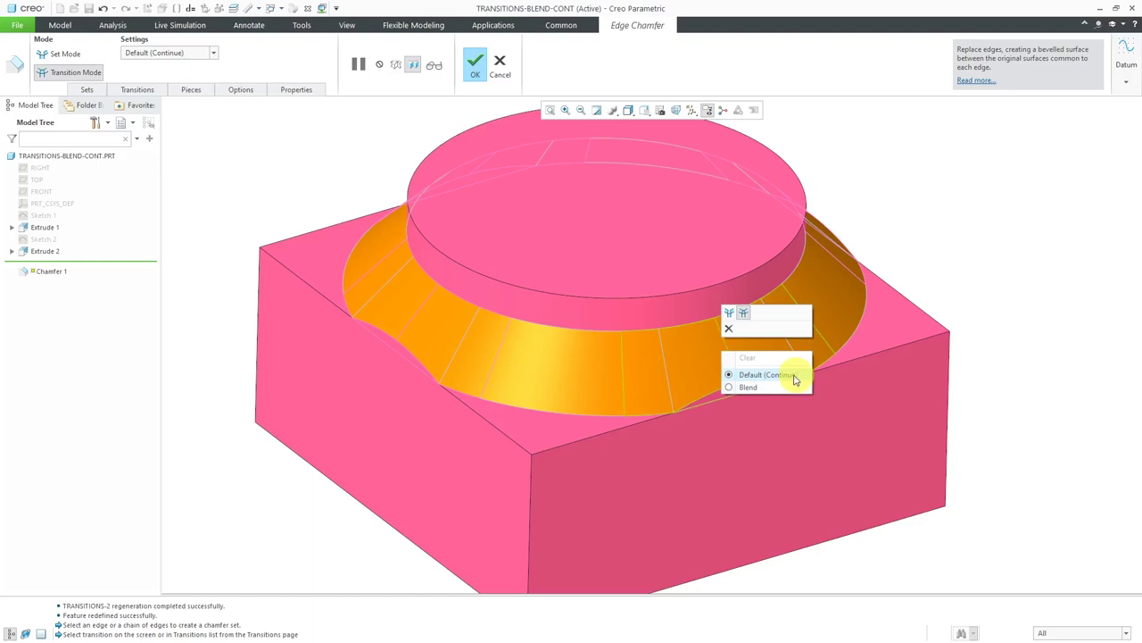
{"action": "left_click", "coordinate": [902, 303]}
{"action": "middle_click_drag", "start_coordinate": [794, 378], "coordinate": [779, 399]}
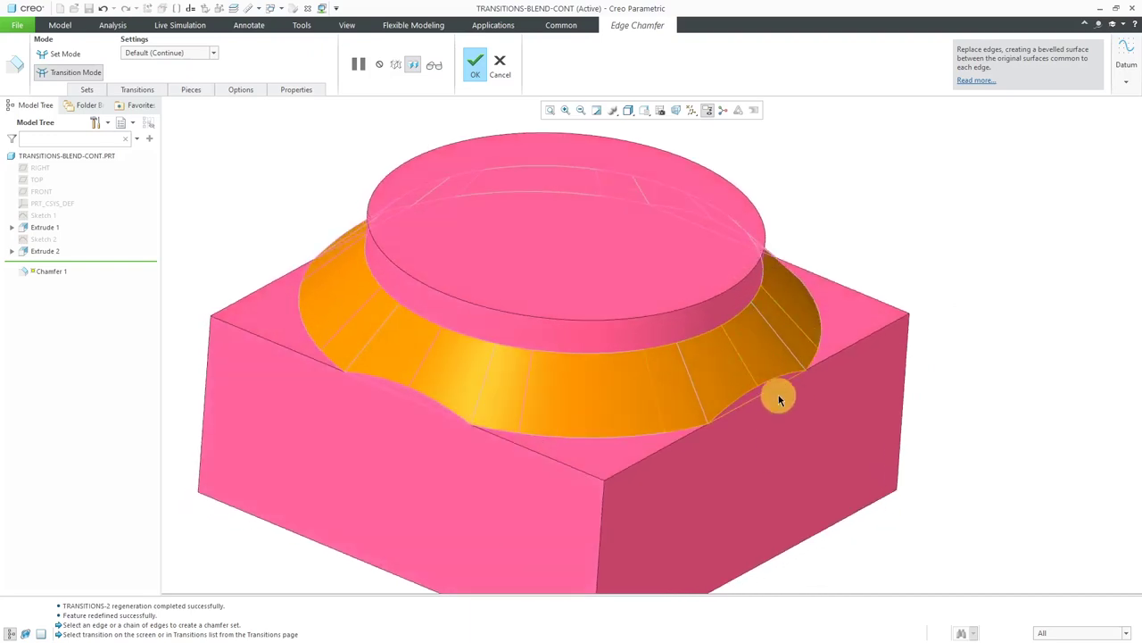
{"action": "right_click", "coordinate": [762, 373]}
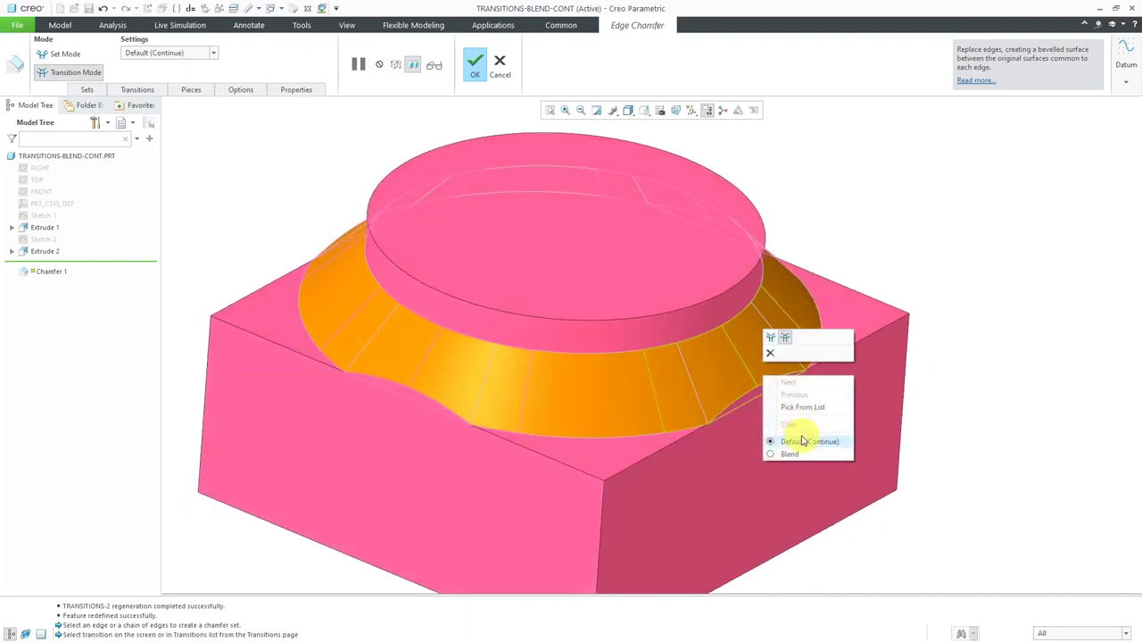
{"action": "left_click", "coordinate": [803, 441]}
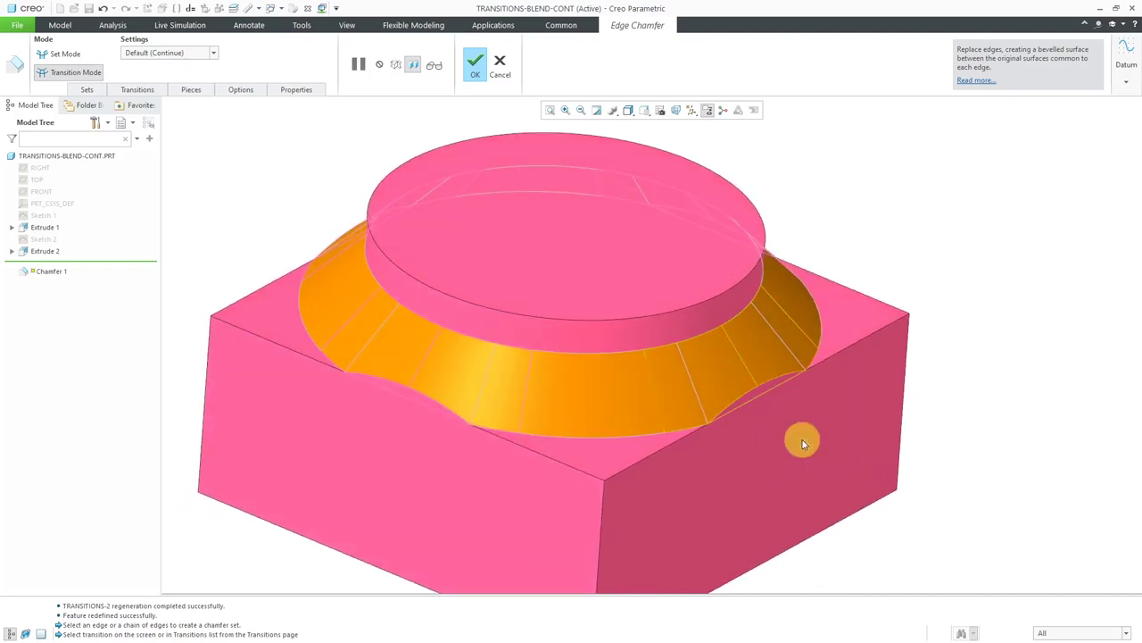
Set the transition where the boss chamfer overruns the adjacent block side to Blend, and complete the chamfer feature.
{"action": "right_click", "coordinate": [453, 368]}
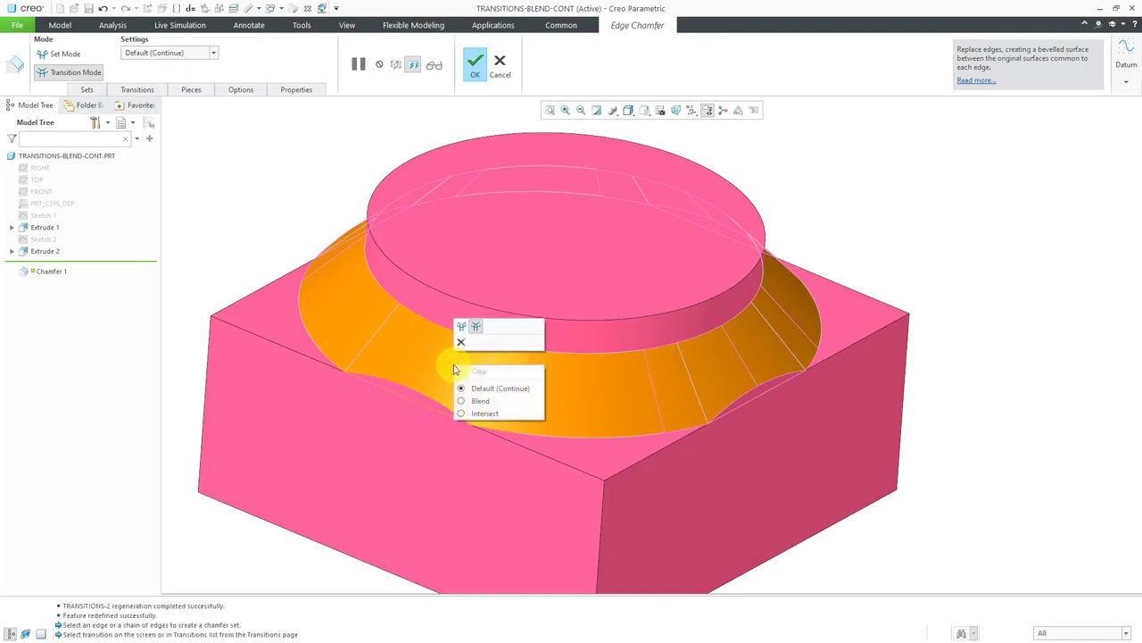
{"action": "left_click", "coordinate": [474, 401]}
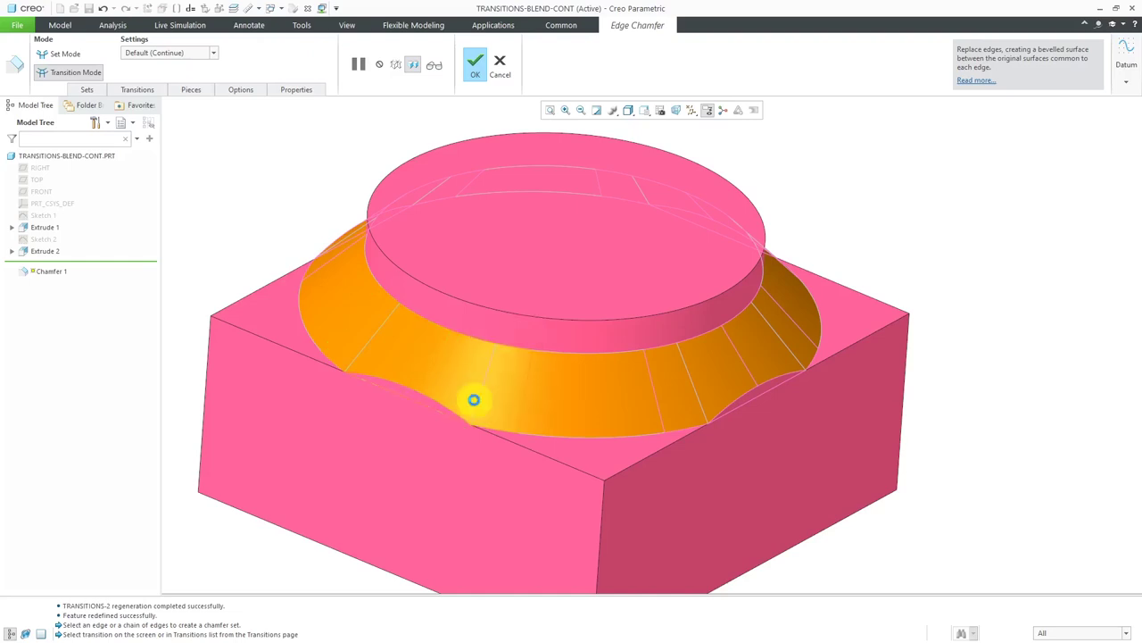
{"action": "mouse_move", "coordinate": [474, 402]}
{"action": "middle_mouse_down"}
{"action": "mouse_move", "coordinate": [452, 390]}
{"action": "mouse_move", "coordinate": [443, 411]}
{"action": "mouse_move", "coordinate": [466, 398]}
{"action": "middle_mouse_up"}
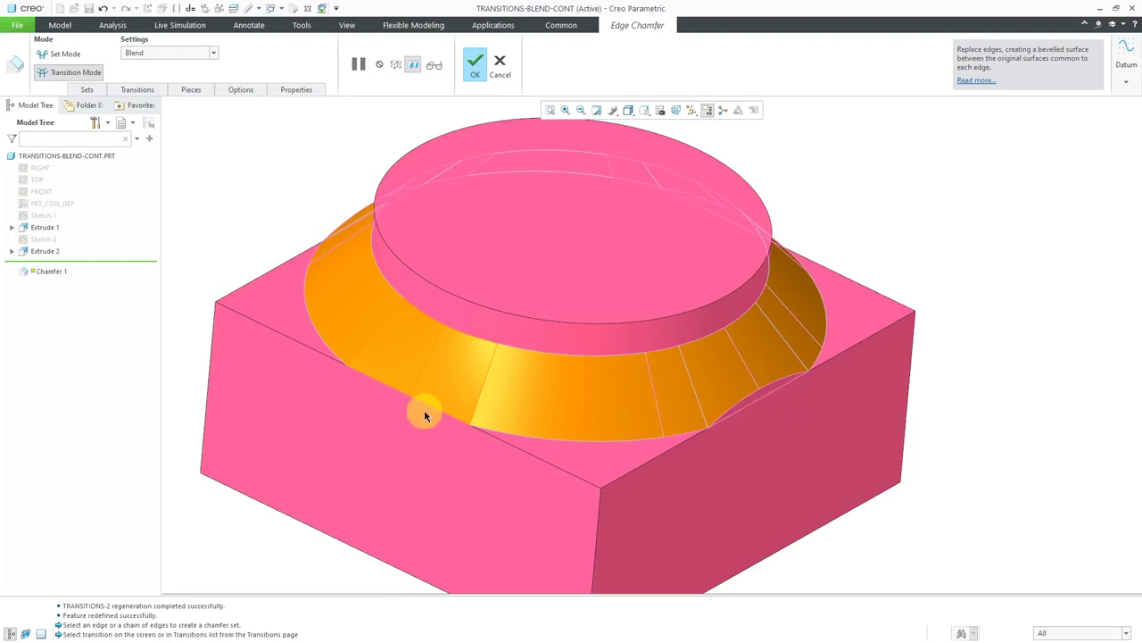
{"action": "mouse_move", "coordinate": [467, 408]}
{"action": "middle_mouse_down"}
{"action": "mouse_move", "coordinate": [436, 397]}
{"action": "mouse_move", "coordinate": [449, 408]}
{"action": "middle_mouse_up"}
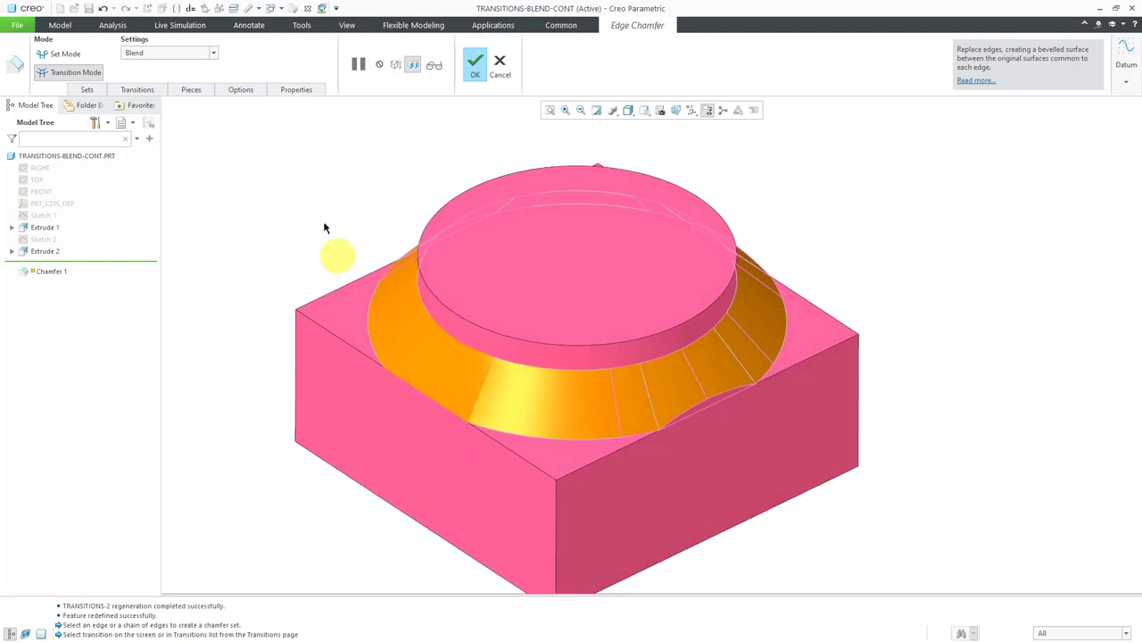
{"action": "middle_click", "coordinate": [300, 185]}
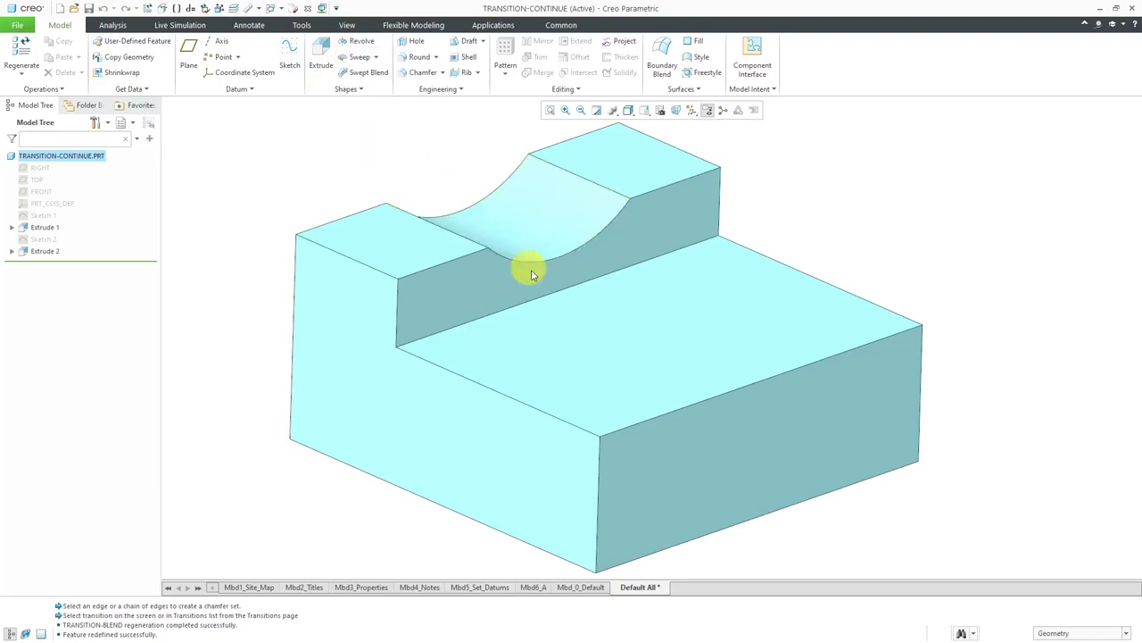
Start a D x D edge chamfer of 0.75 on the inner edge at the base of the notched wall, and switch to transition editing.
{"action": "left_click", "coordinate": [551, 298]}
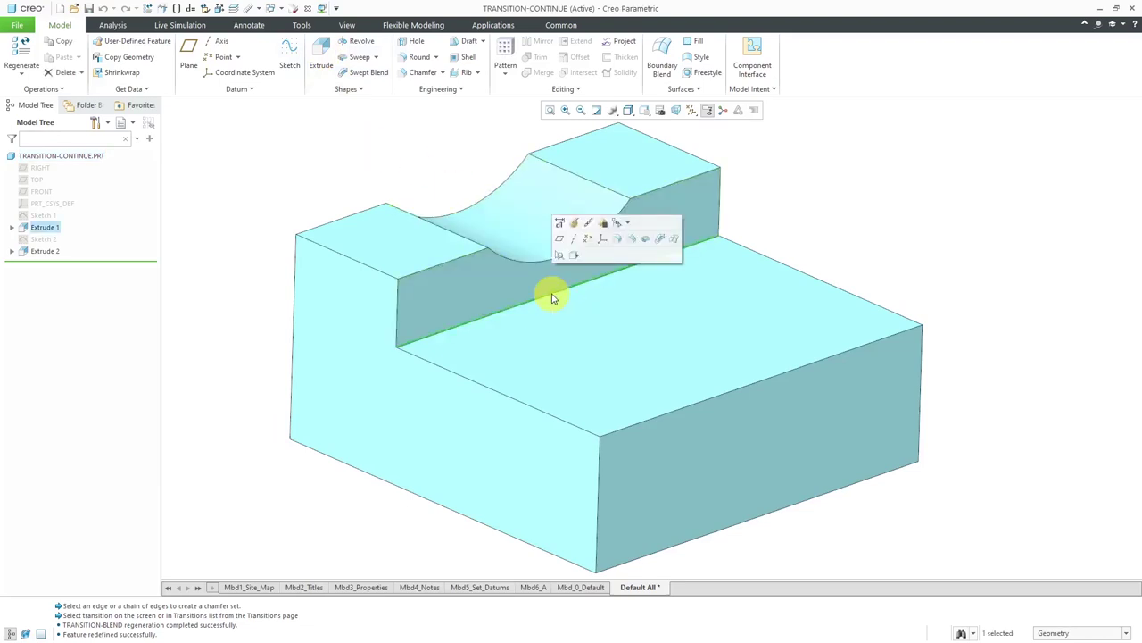
{"action": "left_click", "coordinate": [633, 241]}
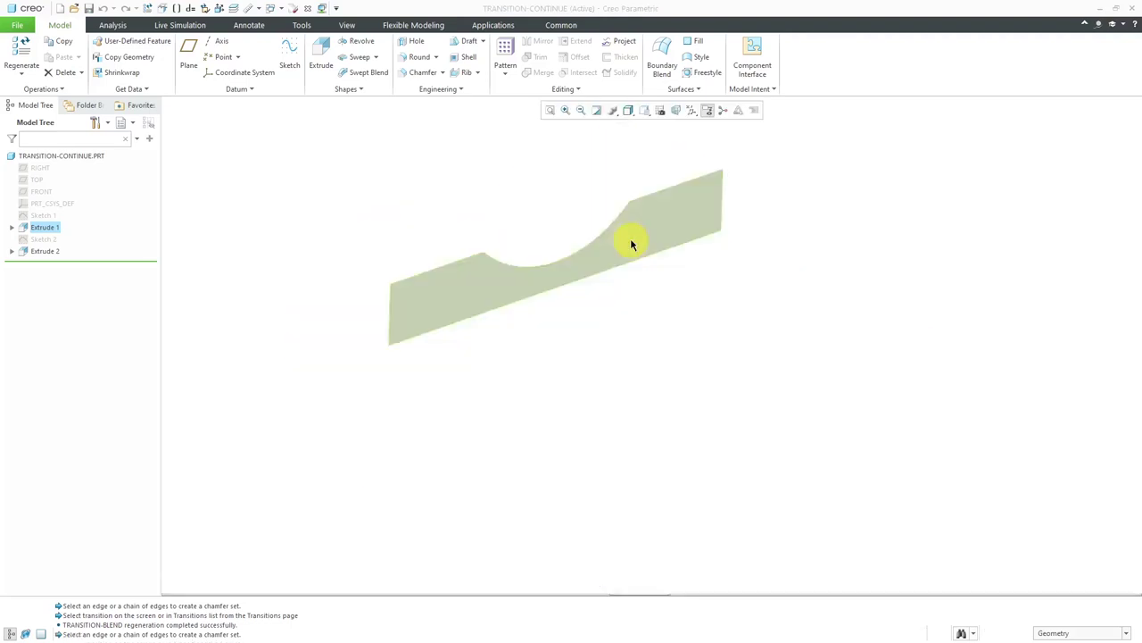
{"action": "left_click_drag", "start_coordinate": [561, 305], "coordinate": [581, 327]}
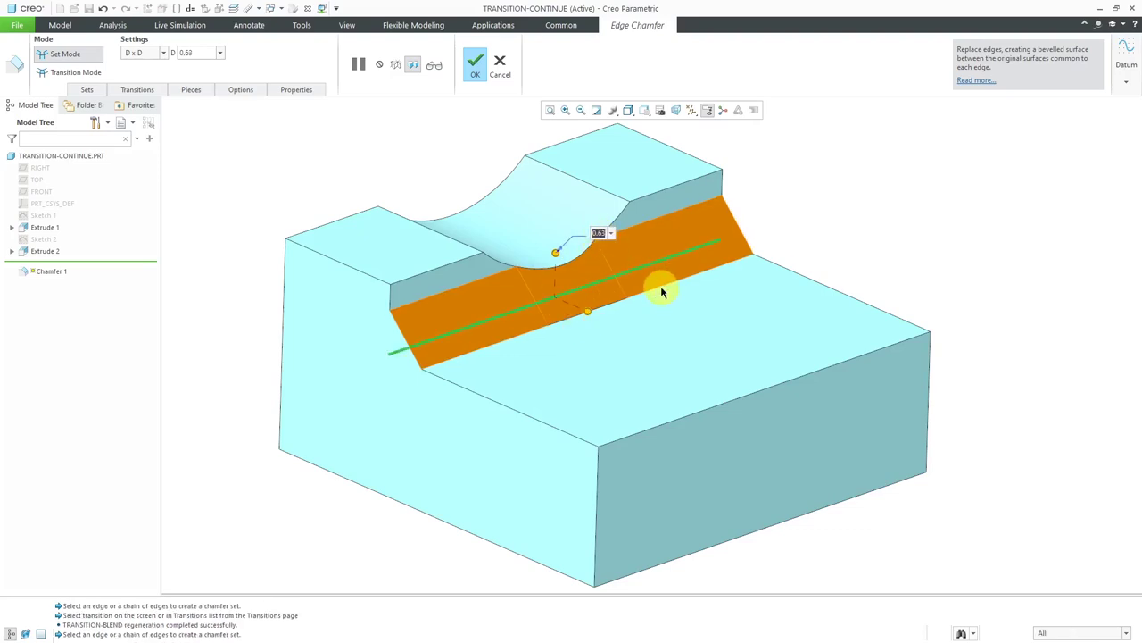
{"action": "key", "text": "Return"}
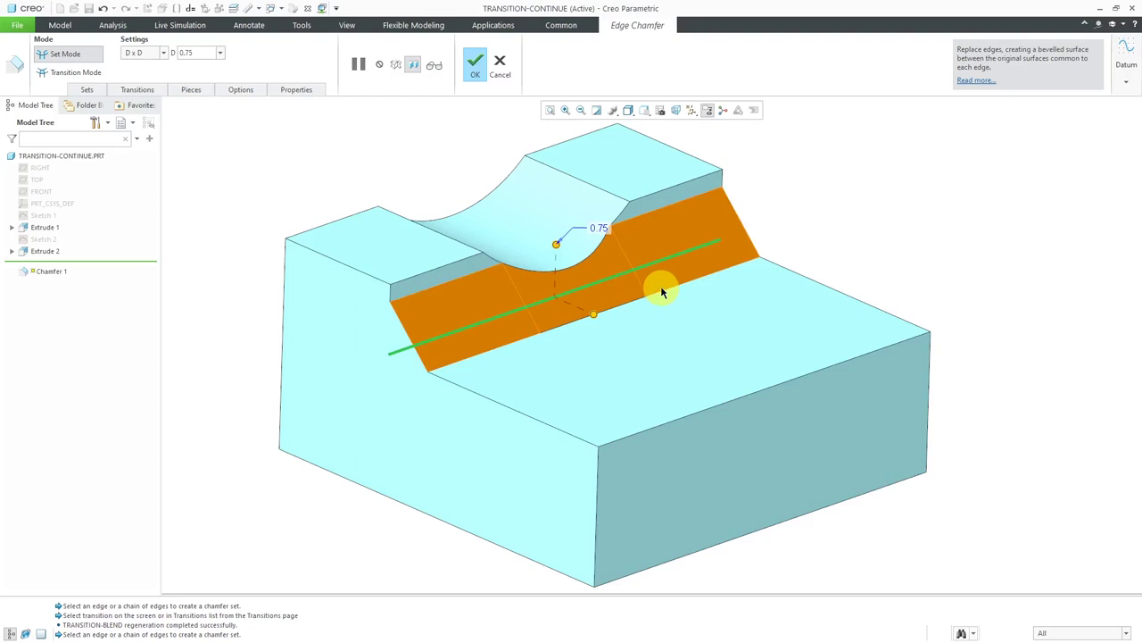
{"action": "left_click", "coordinate": [81, 73]}
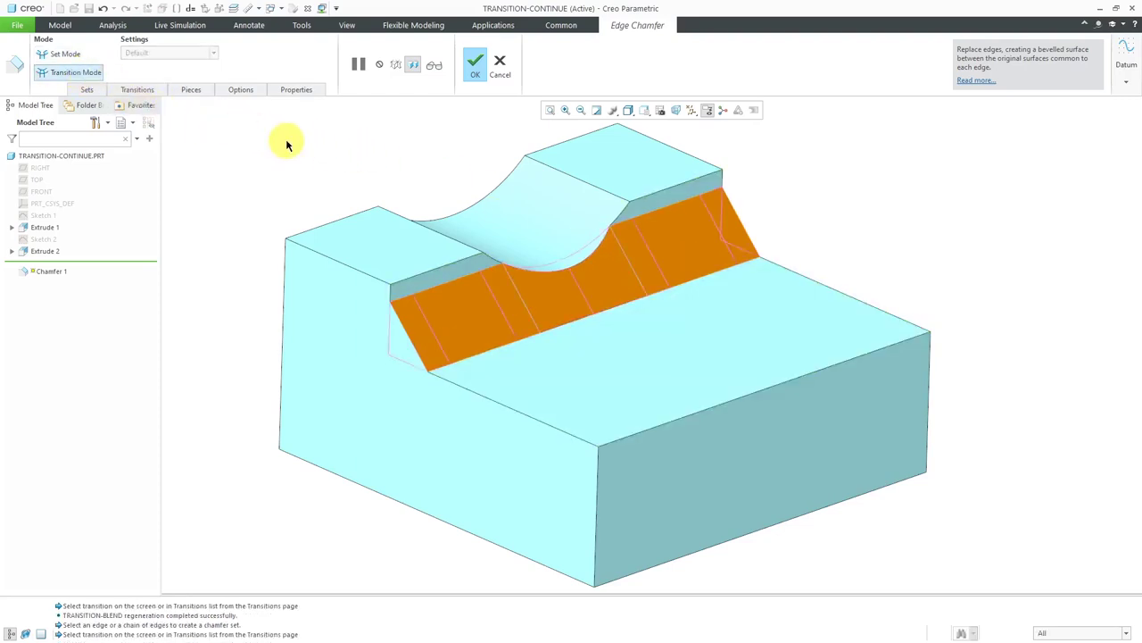
Check the available transition types where the chamfer meets the curved notch, keep Default (Continue), and complete the chamfer feature.
{"action": "left_click", "coordinate": [589, 278]}
{"action": "right_click", "coordinate": [590, 279]}
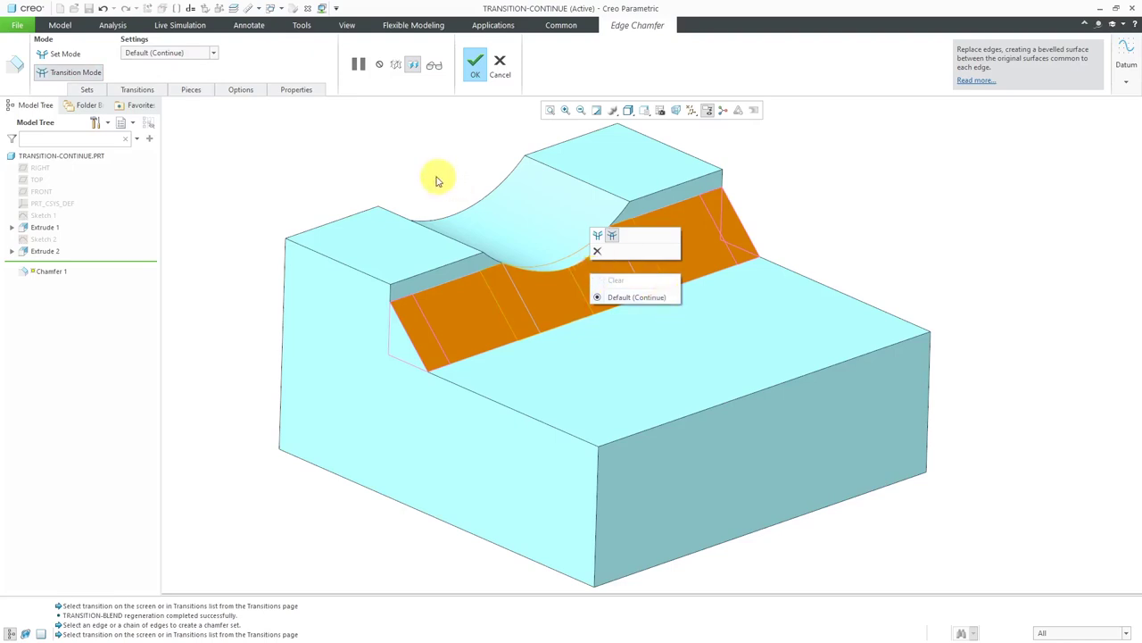
{"action": "left_click", "coordinate": [380, 168]}
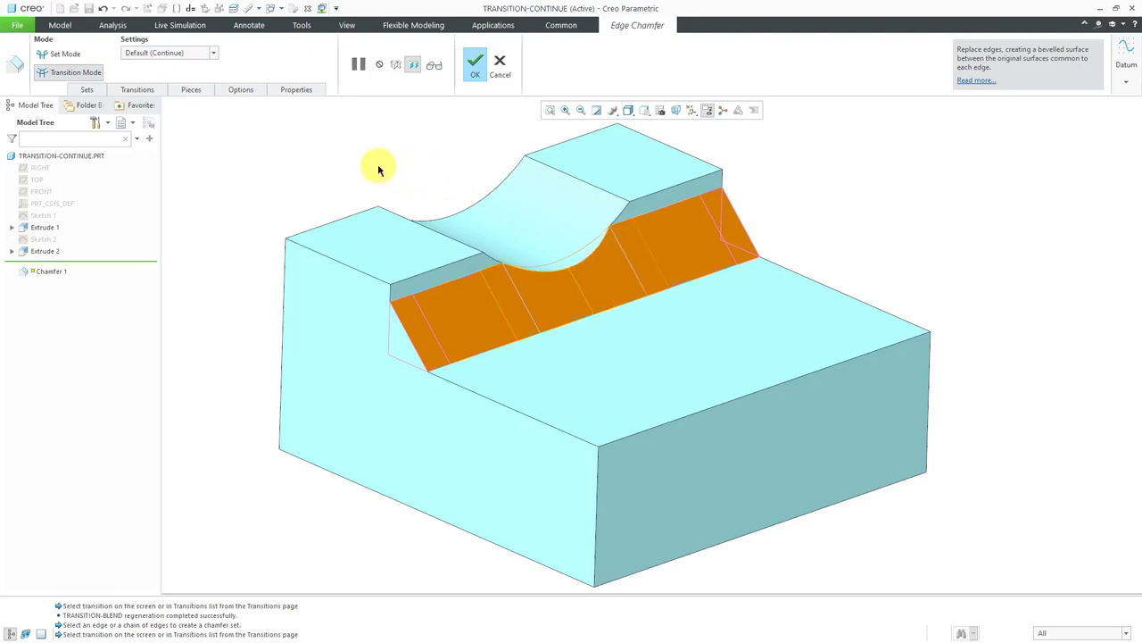
{"action": "left_click", "coordinate": [477, 71]}
{"action": "mouse_move", "coordinate": [709, 428]}
{"action": "middle_mouse_down"}
{"action": "mouse_move", "coordinate": [684, 380]}
{"action": "mouse_move", "coordinate": [701, 401]}
{"action": "mouse_move", "coordinate": [670, 383]}
{"action": "mouse_move", "coordinate": [693, 401]}
{"action": "middle_mouse_up"}
{"action": "scroll", "coordinate": [615, 347], "scroll_direction": "down", "scroll_amount": 2}
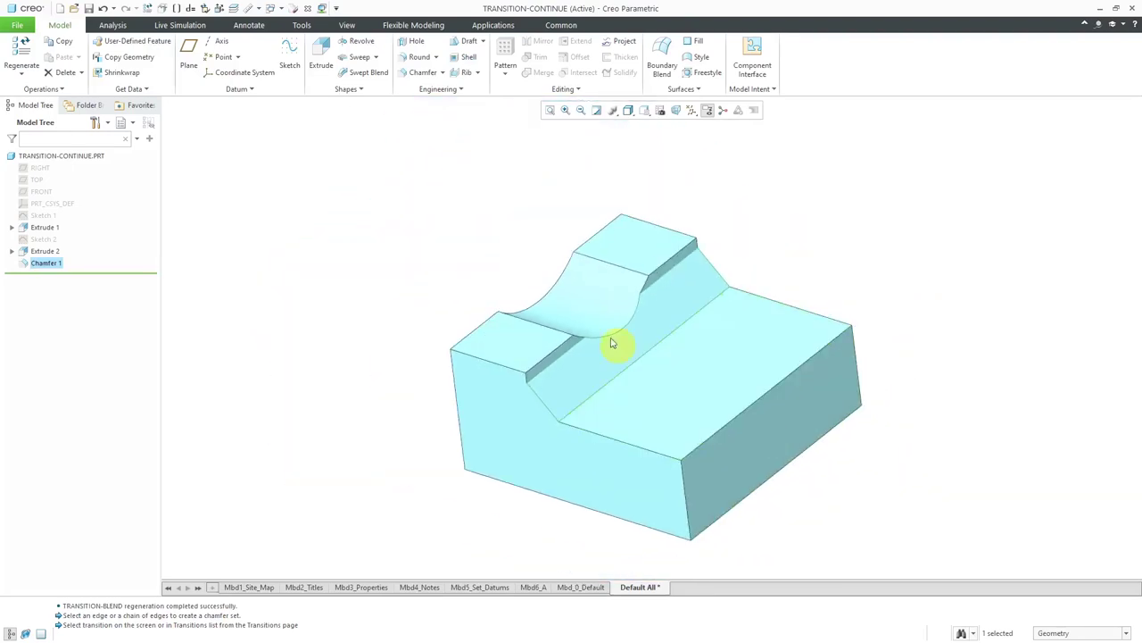
{"action": "scroll", "coordinate": [600, 331], "scroll_direction": "up", "scroll_amount": 5}
{"action": "middle_click_drag", "start_coordinate": [601, 331], "coordinate": [633, 327]}
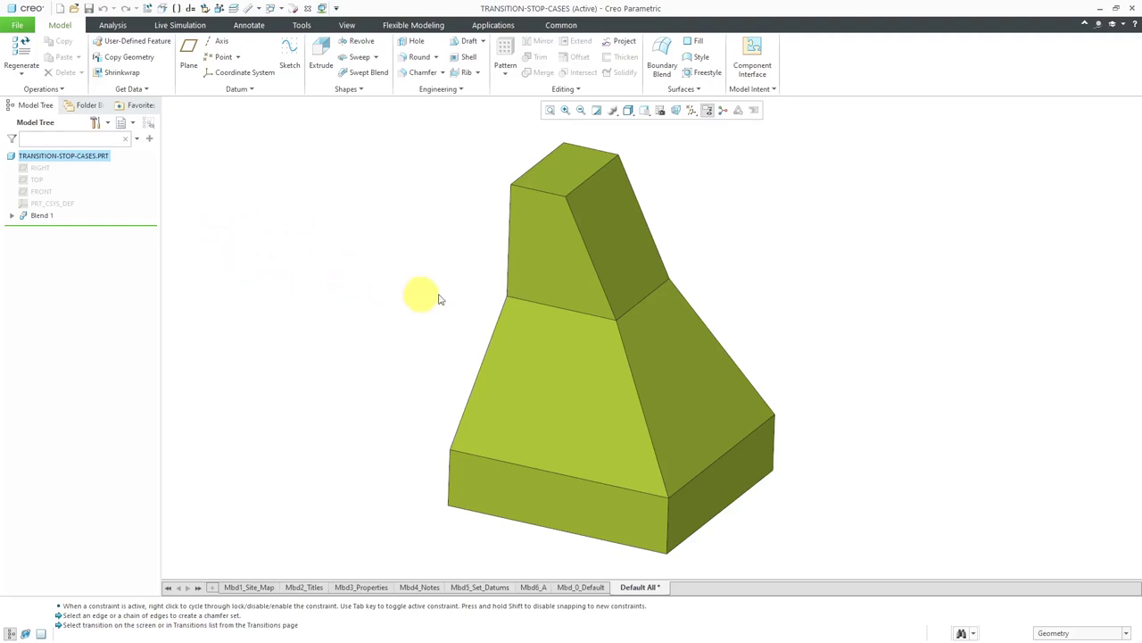
In TRANSITION-STOP-CASES, start a D x D edge chamfer of 0.75 on the front horizontal edge between the sloped faces, and switch to transition editing.
{"action": "left_click", "coordinate": [561, 314]}
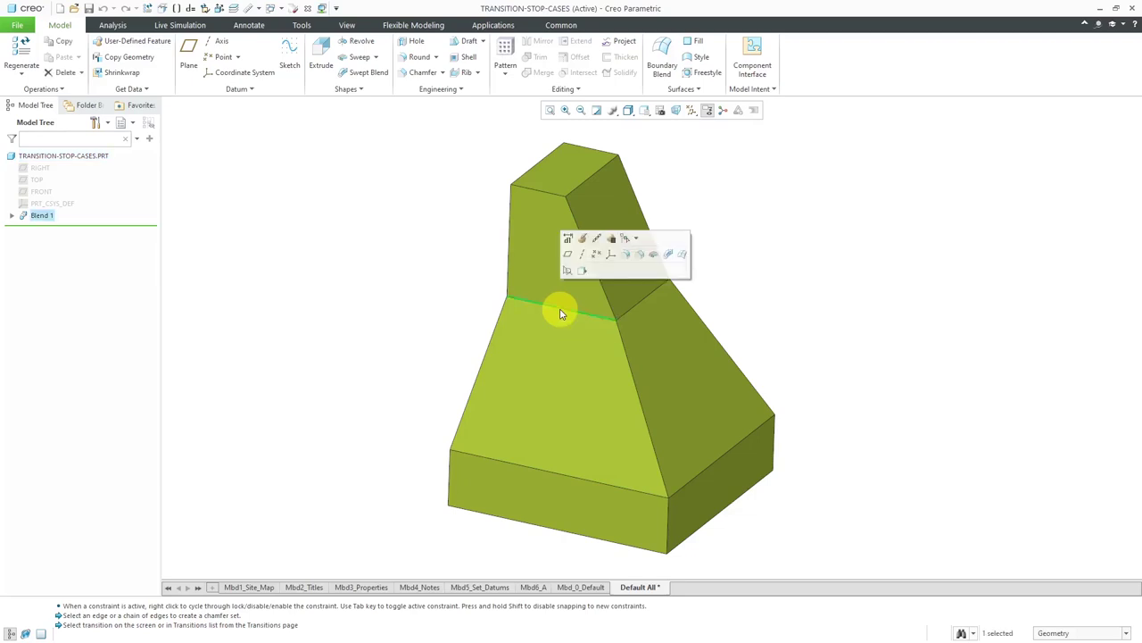
{"action": "left_click", "coordinate": [639, 255]}
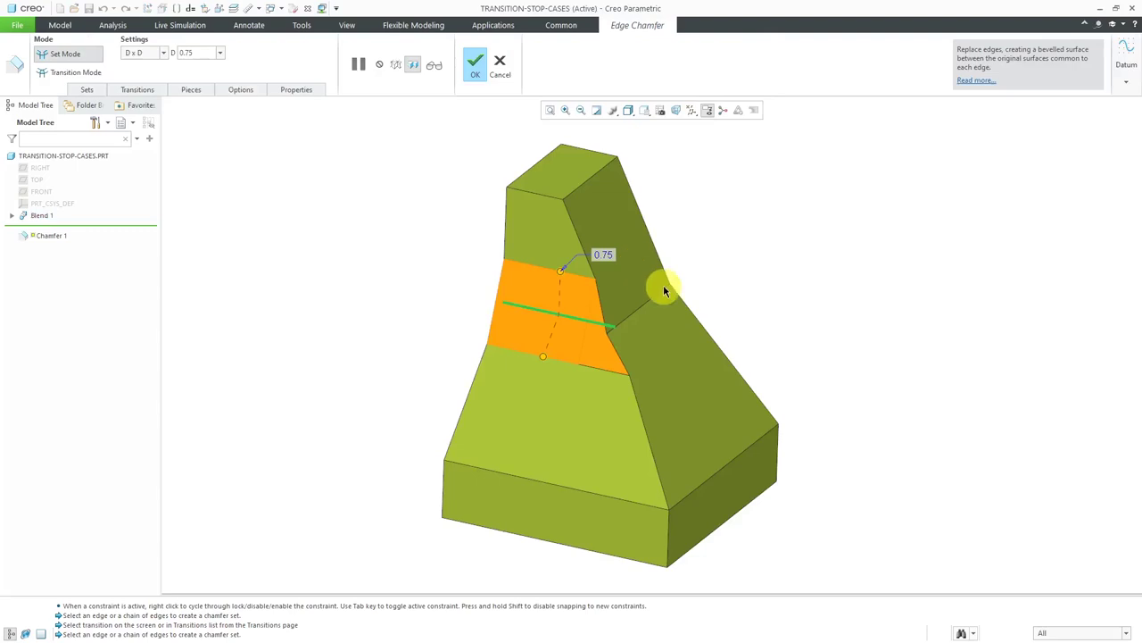
{"action": "mouse_move", "coordinate": [704, 349]}
{"action": "middle_mouse_down"}
{"action": "mouse_move", "coordinate": [722, 349]}
{"action": "mouse_move", "coordinate": [701, 357]}
{"action": "middle_mouse_up"}
{"action": "scroll", "coordinate": [526, 335], "scroll_direction": "up", "scroll_amount": 2}
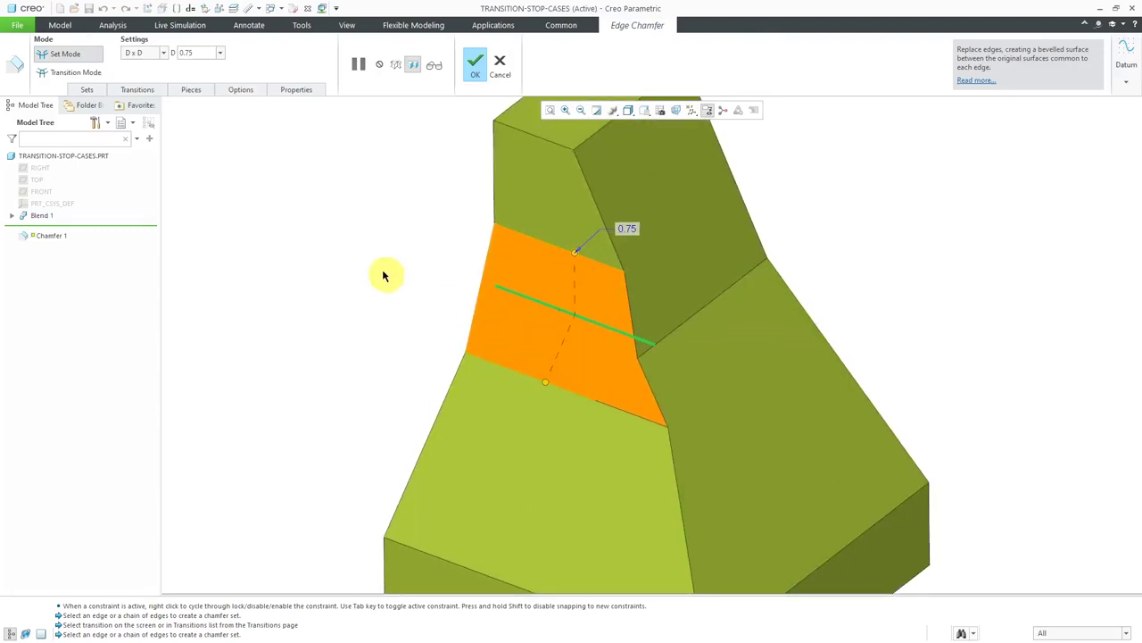
{"action": "right_click", "coordinate": [282, 219]}
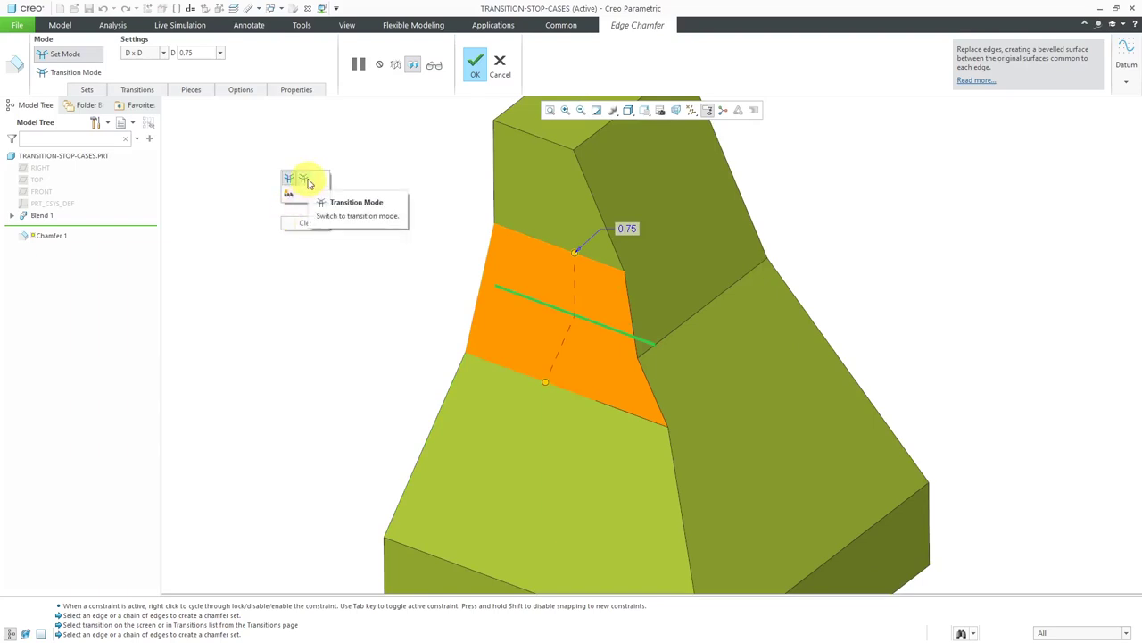
{"action": "left_click", "coordinate": [306, 182]}
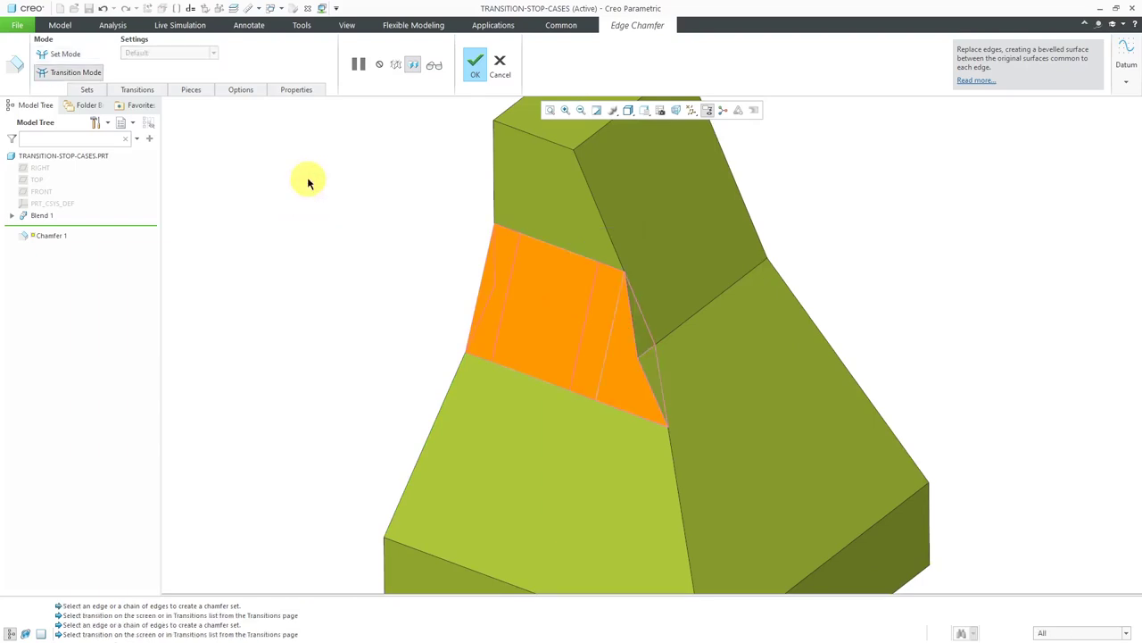
Try the Patch type and the Stop Case 1 type on the transition where the chamfer ends at the three-edge corner.
{"action": "left_click", "coordinate": [625, 390]}
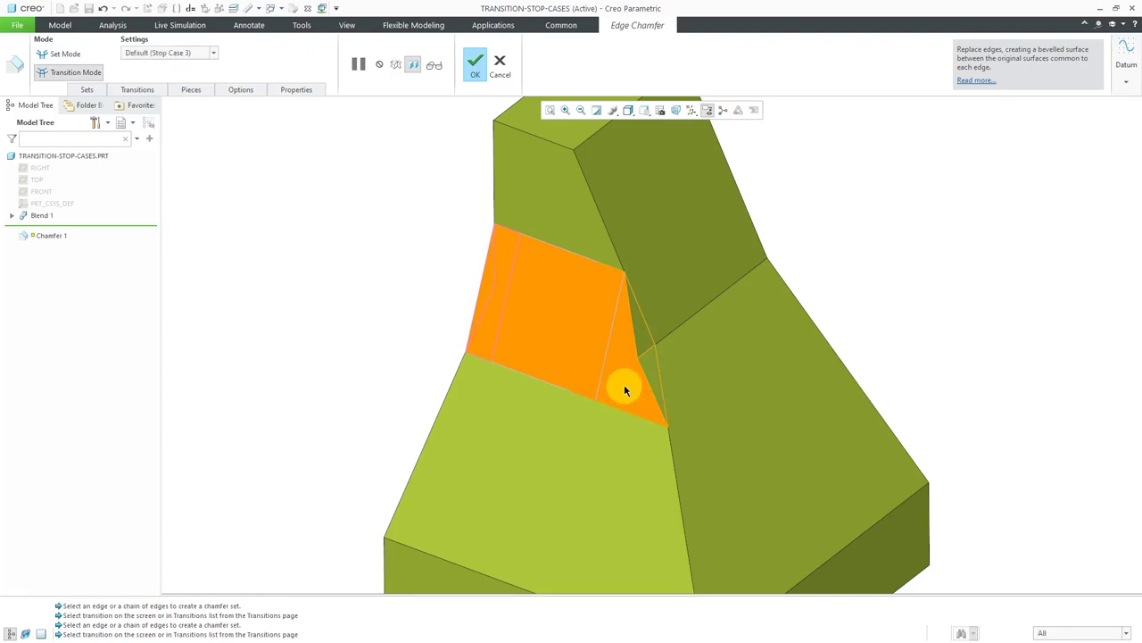
{"action": "right_click", "coordinate": [625, 390]}
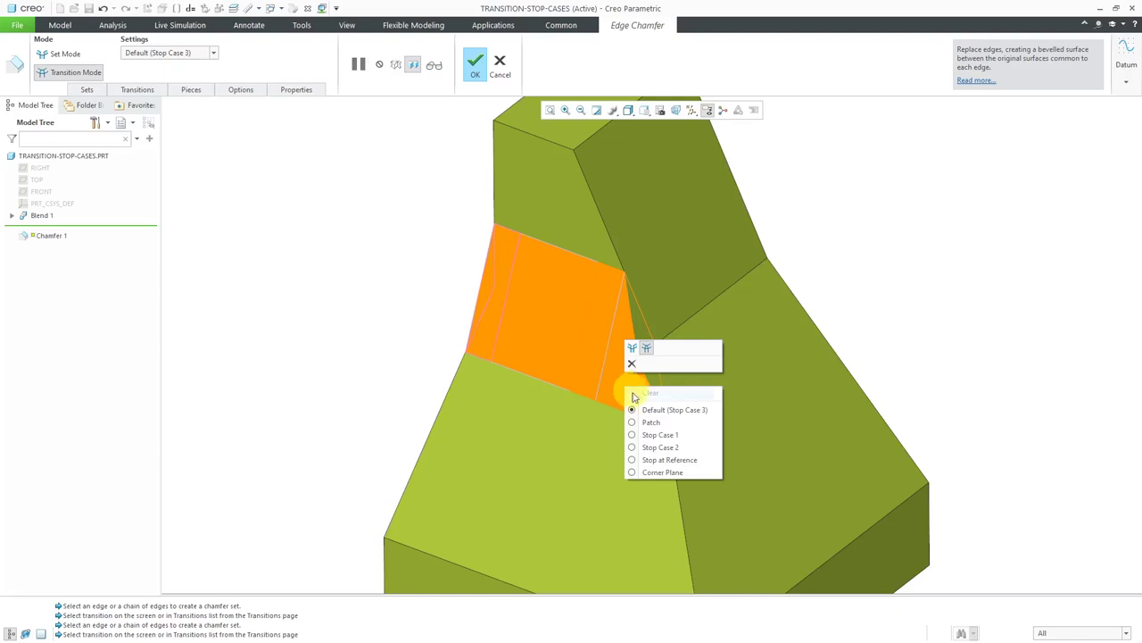
{"action": "left_click", "coordinate": [651, 423]}
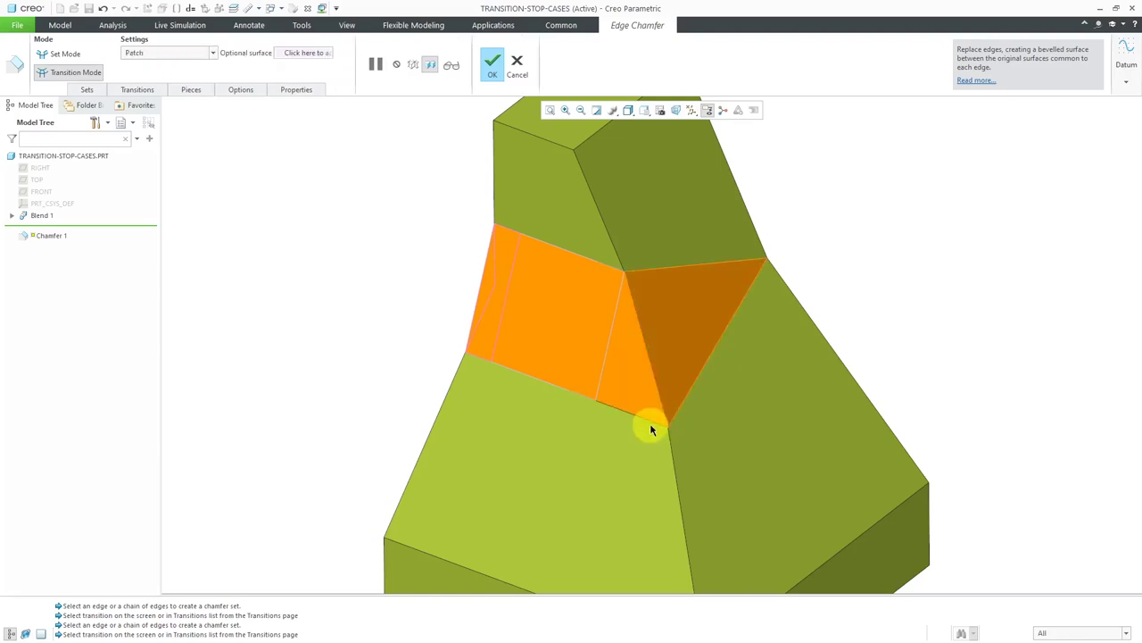
{"action": "right_click", "coordinate": [636, 393]}
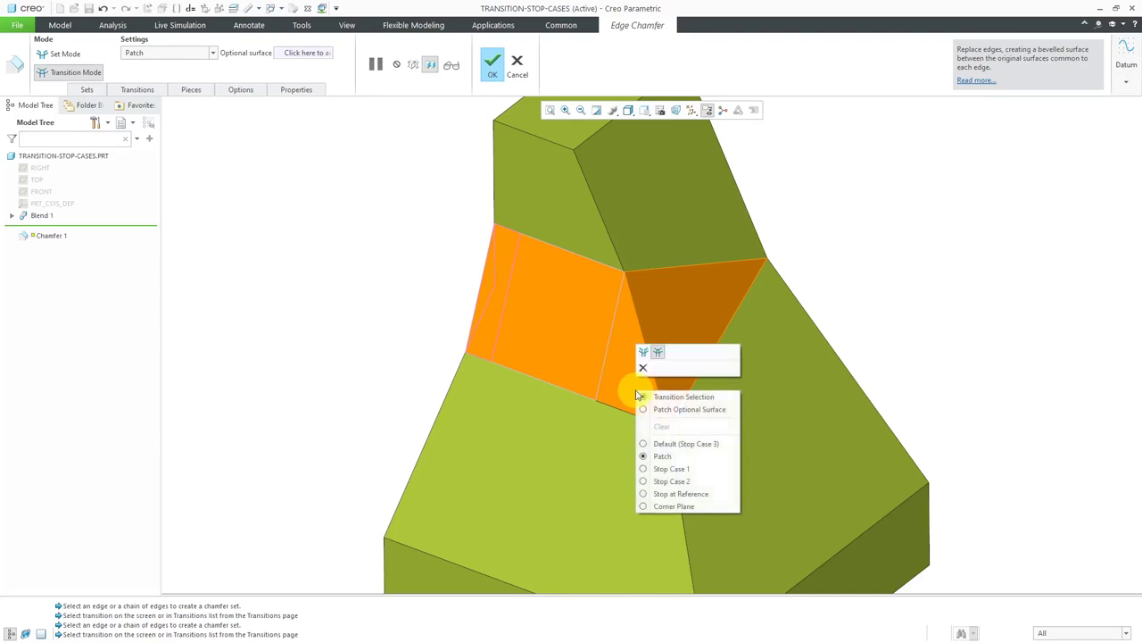
{"action": "left_click", "coordinate": [685, 471]}
{"action": "middle_click_drag", "start_coordinate": [661, 428], "coordinate": [663, 405]}
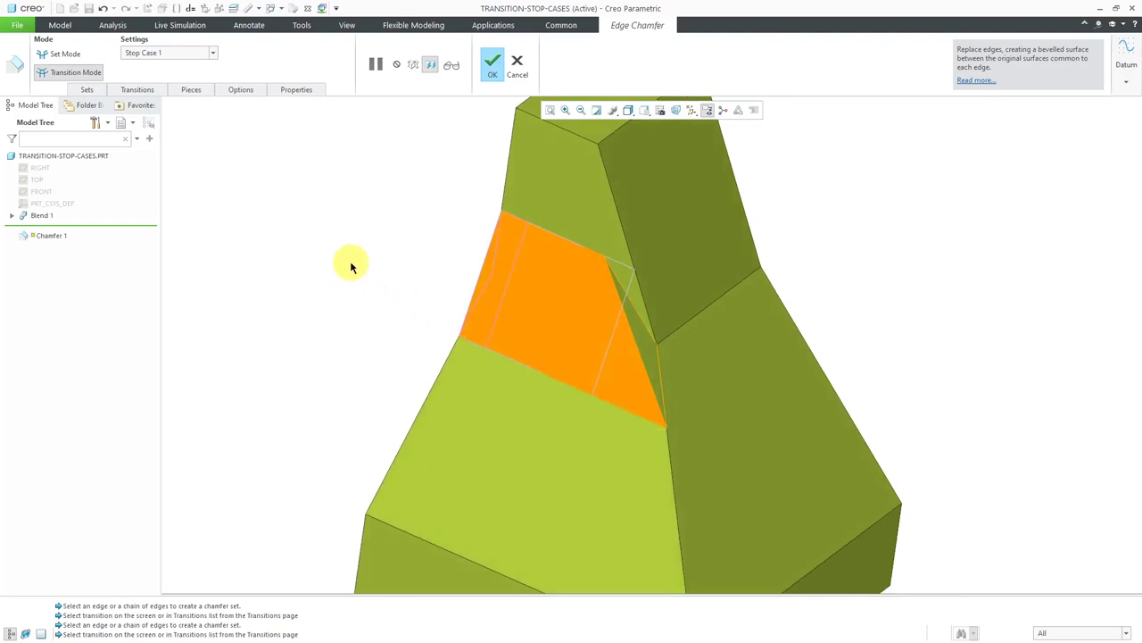
Try Stop Case 2 on the chamfer's corner transition, and switch it back to Default (Stop Case 3).
{"action": "right_click", "coordinate": [636, 365]}
{"action": "left_click", "coordinate": [683, 462]}
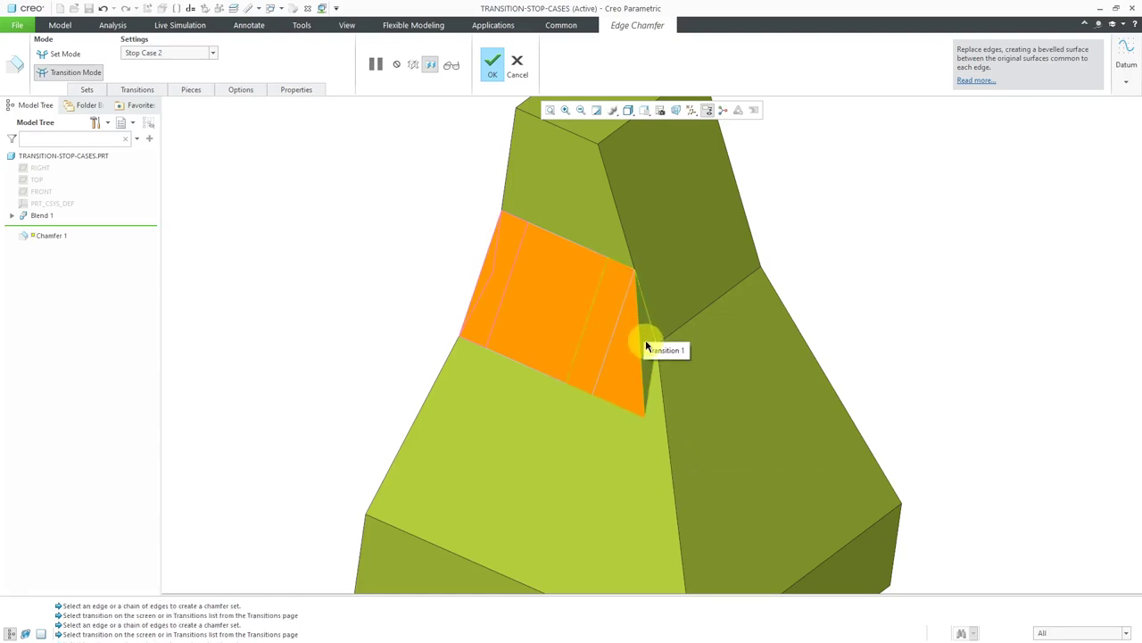
{"action": "right_click", "coordinate": [637, 360]}
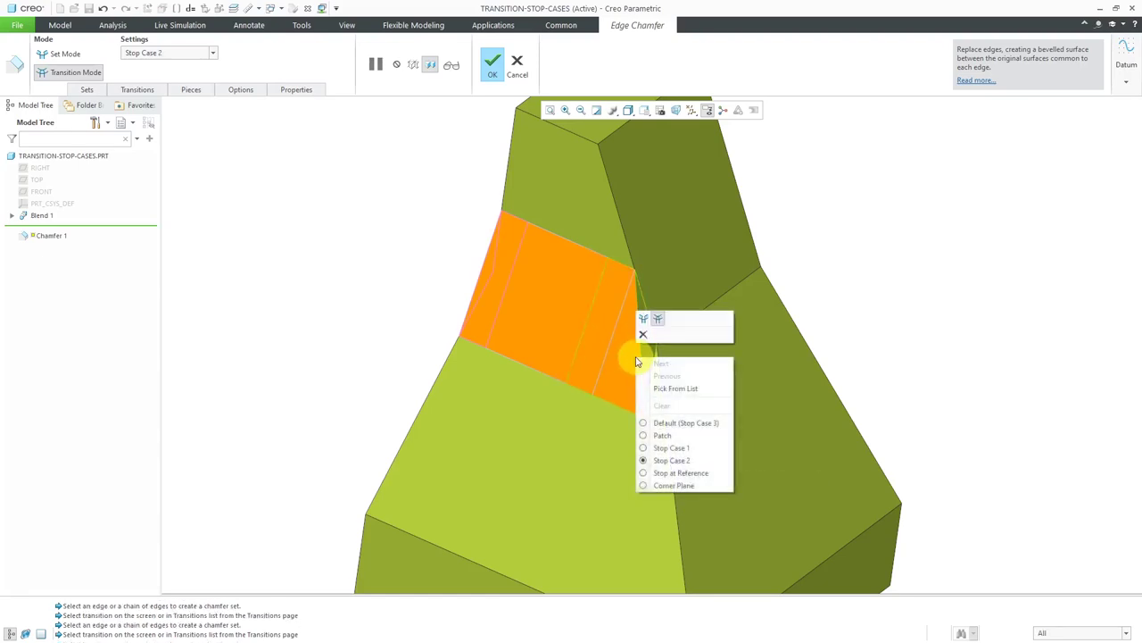
{"action": "left_click", "coordinate": [686, 423]}
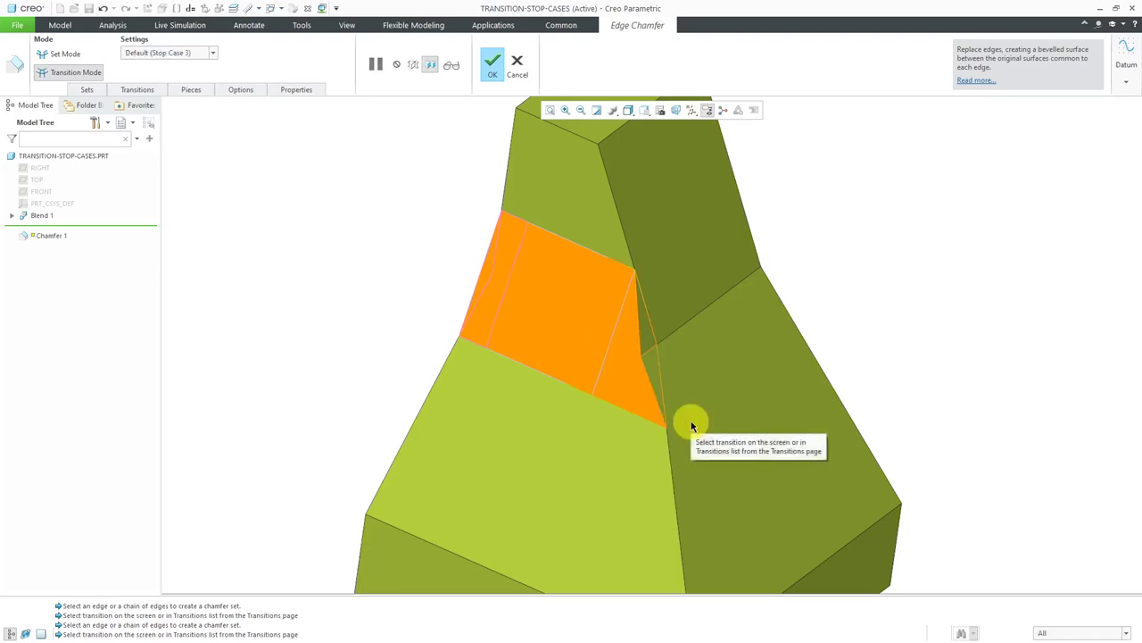
Try the Corner Plane type on the chamfer's corner transition.
{"action": "right_click", "coordinate": [645, 391]}
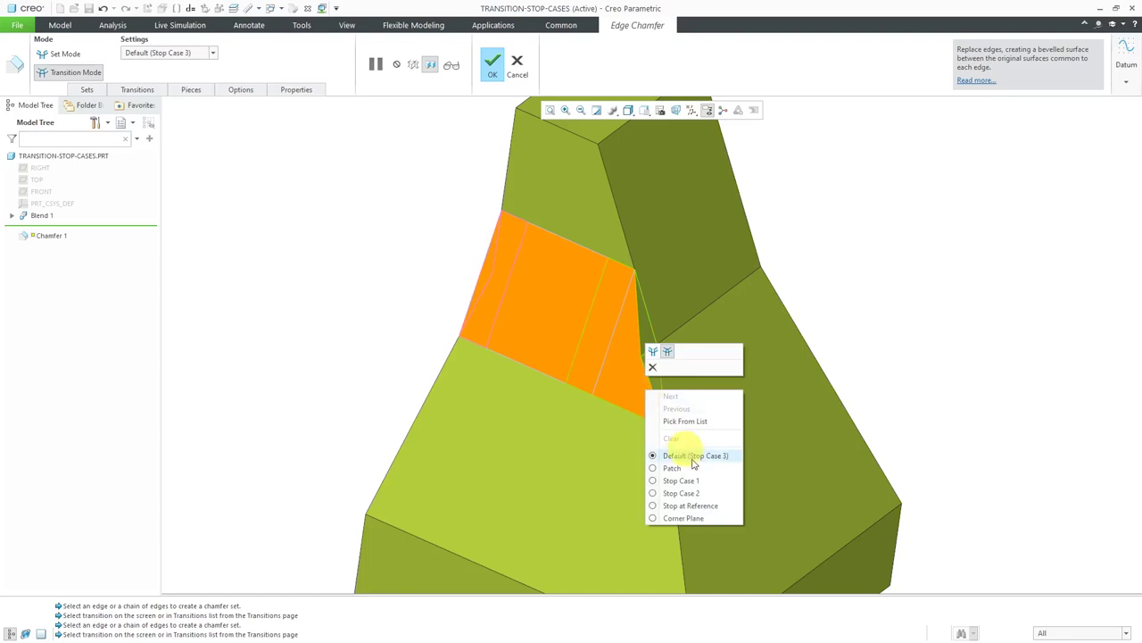
{"action": "left_click", "coordinate": [710, 517]}
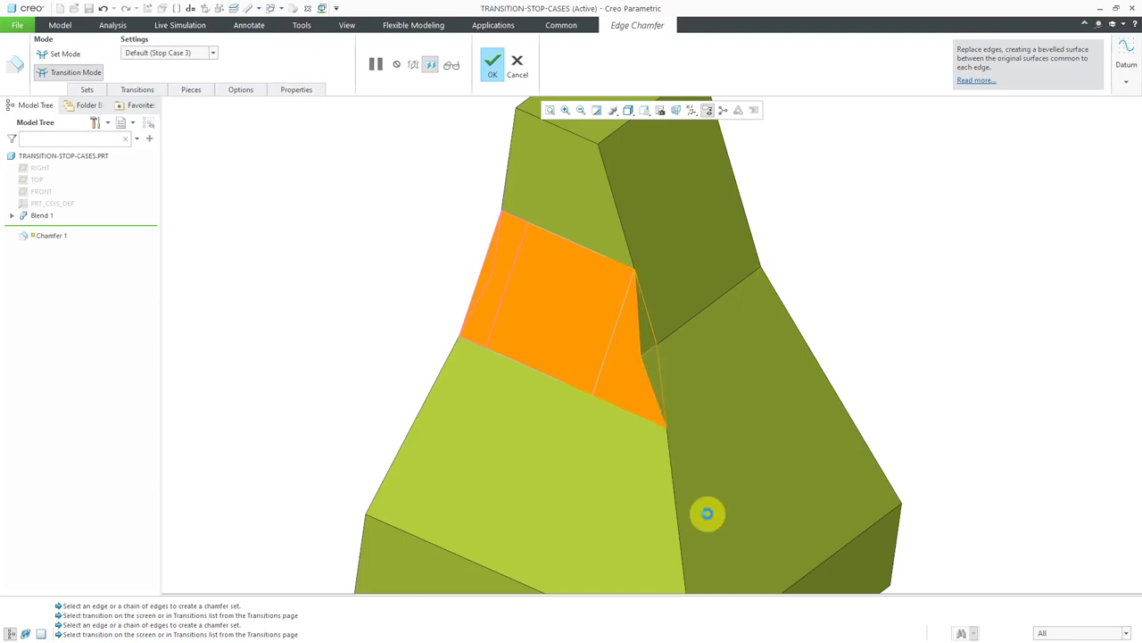
Set the chamfer's corner transition to Default (Stop Case 3), and complete the chamfer feature.
{"action": "right_click", "coordinate": [638, 362]}
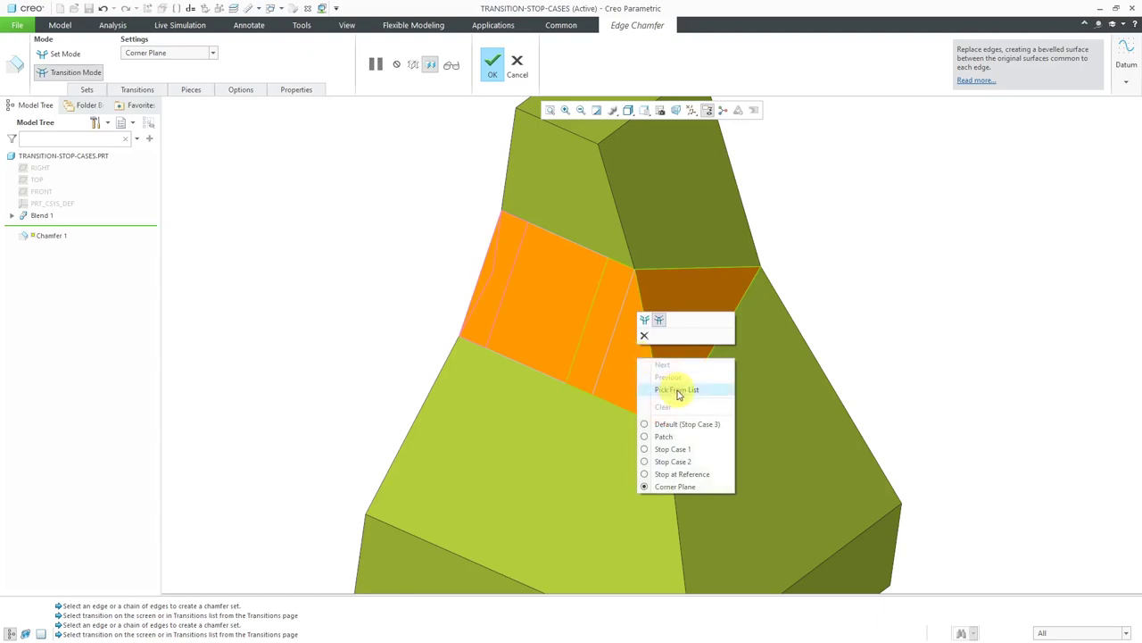
{"action": "left_click", "coordinate": [693, 425]}
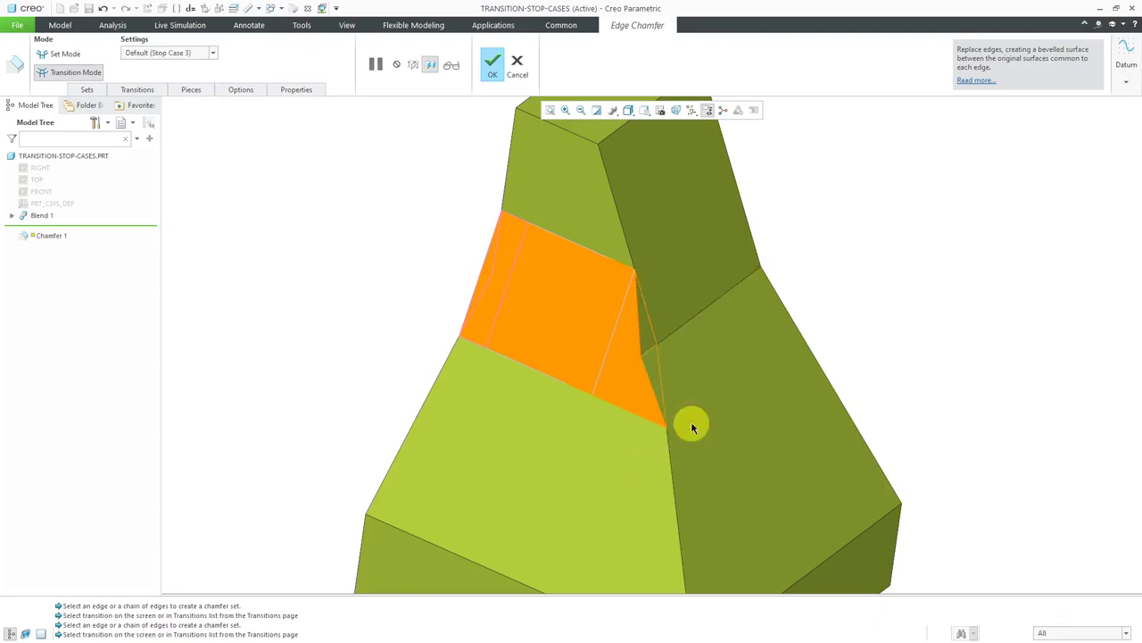
{"action": "left_click", "coordinate": [662, 376]}
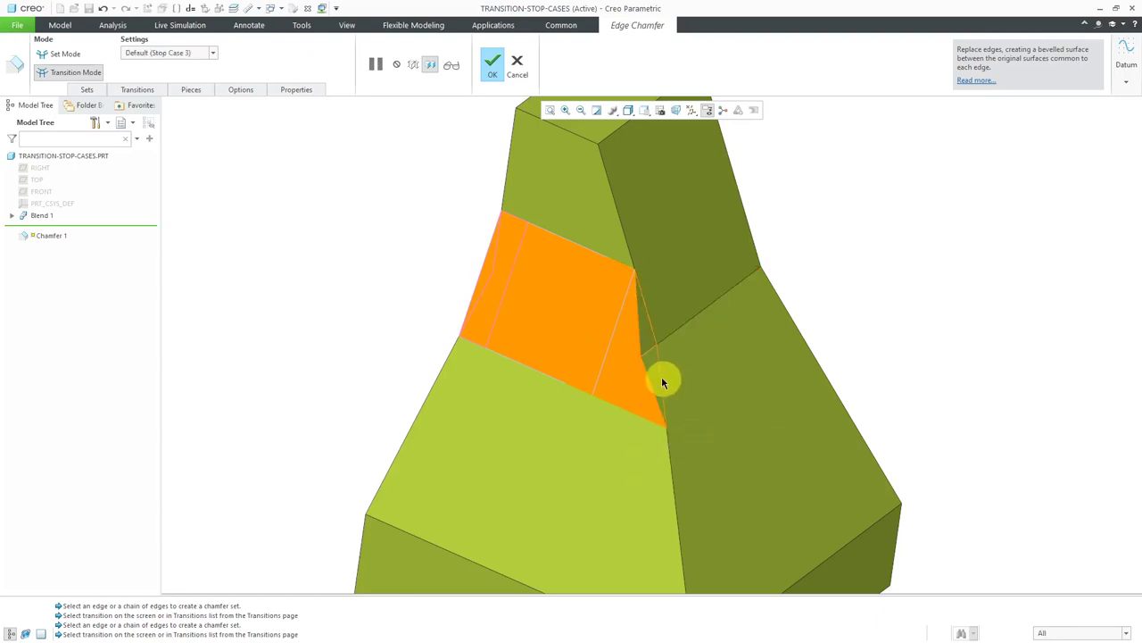
{"action": "middle_click", "coordinate": [390, 267]}
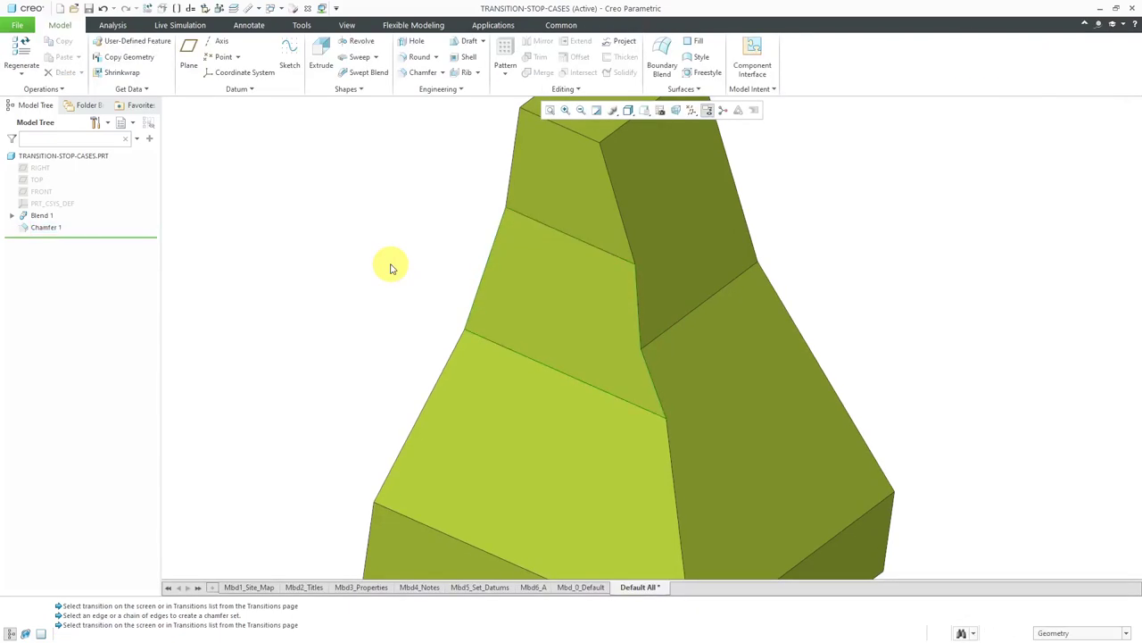